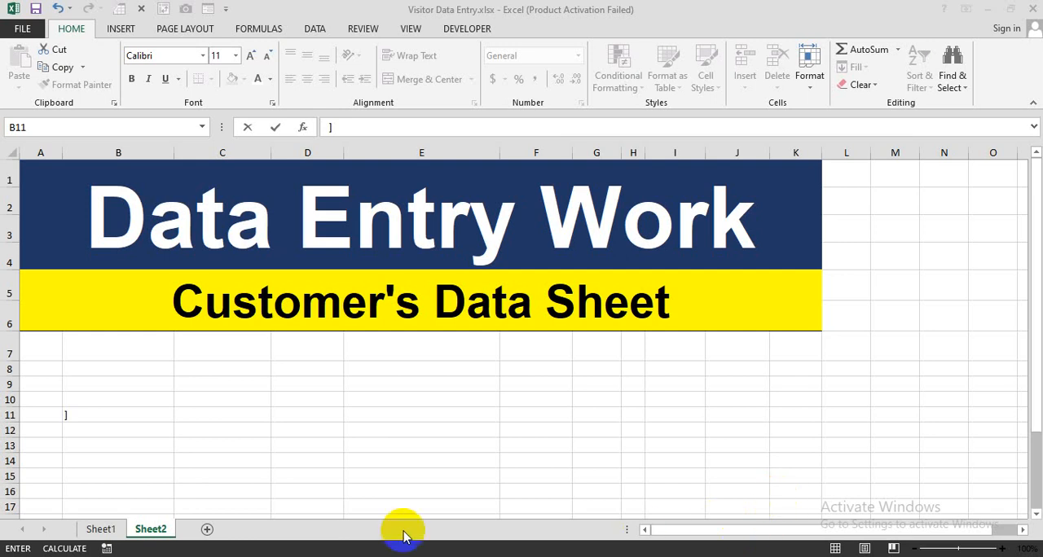
# Clear the stray bracket from cell B11
pyautogui.press('BackSpace')
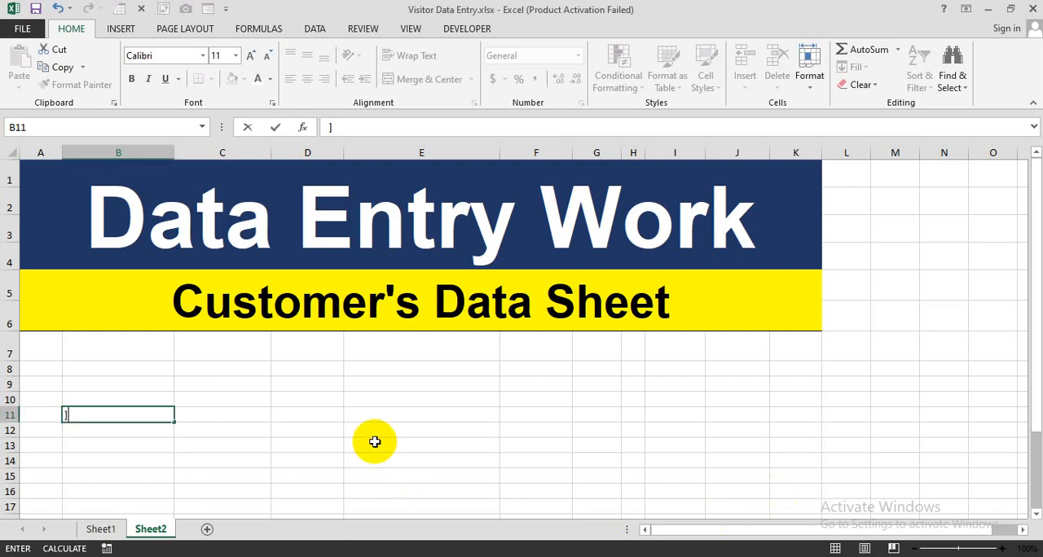
pyautogui.press('Return')
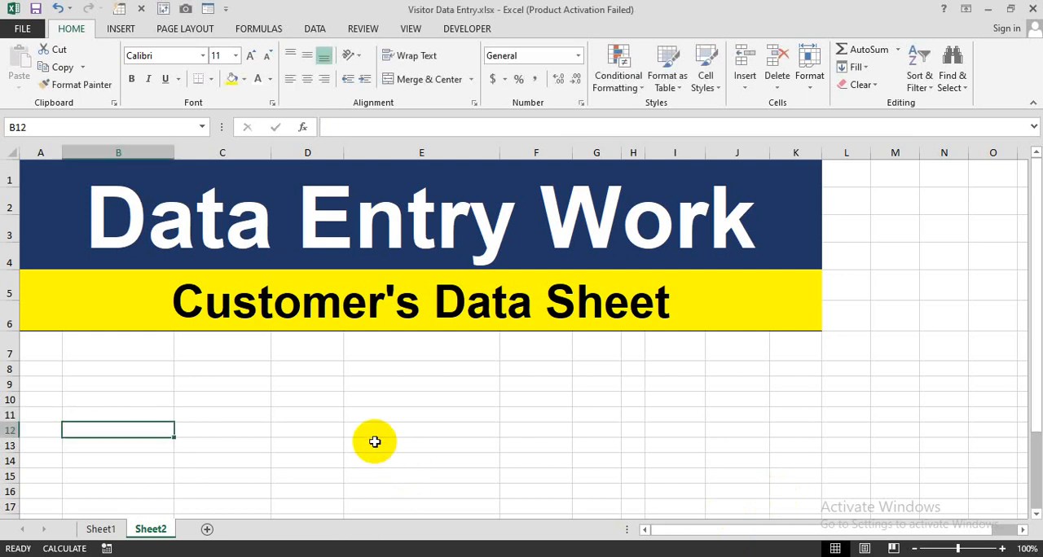
pyautogui.click(138, 385)
# Enter the column headers "Sr No" in A7 and "Customer' Name" in B7
pyautogui.click(55, 359)
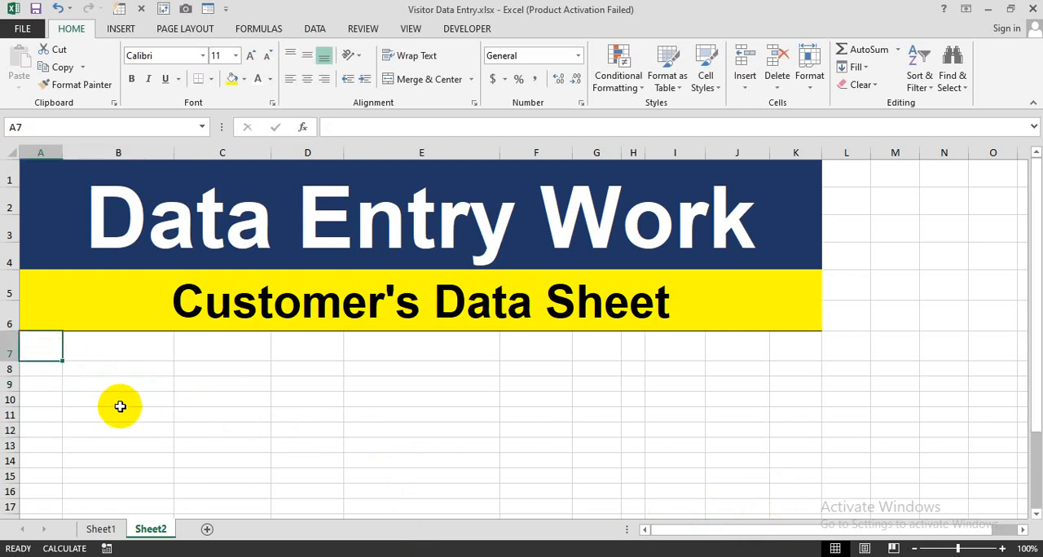
pyautogui.write('Sr No')
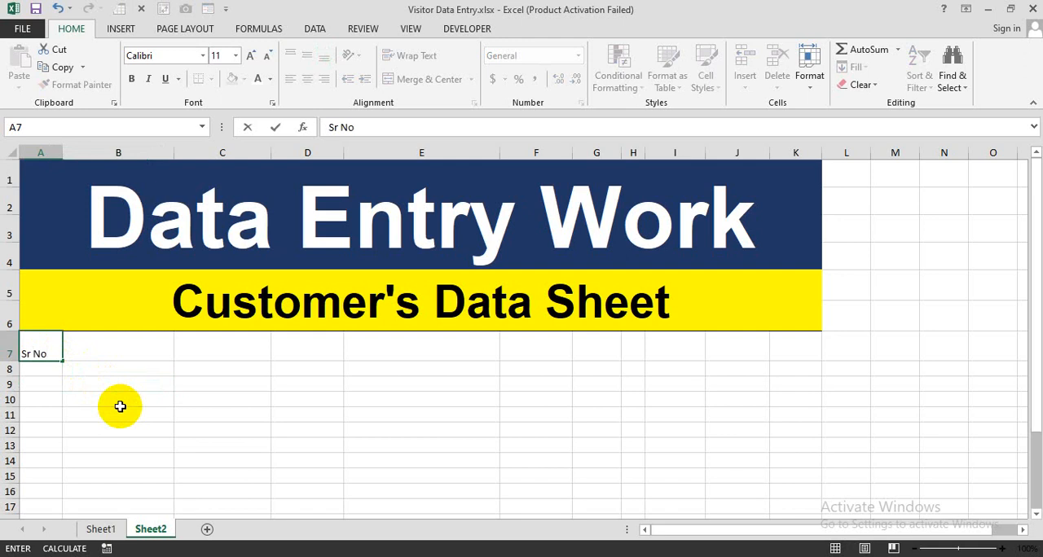
pyautogui.press('Tab')
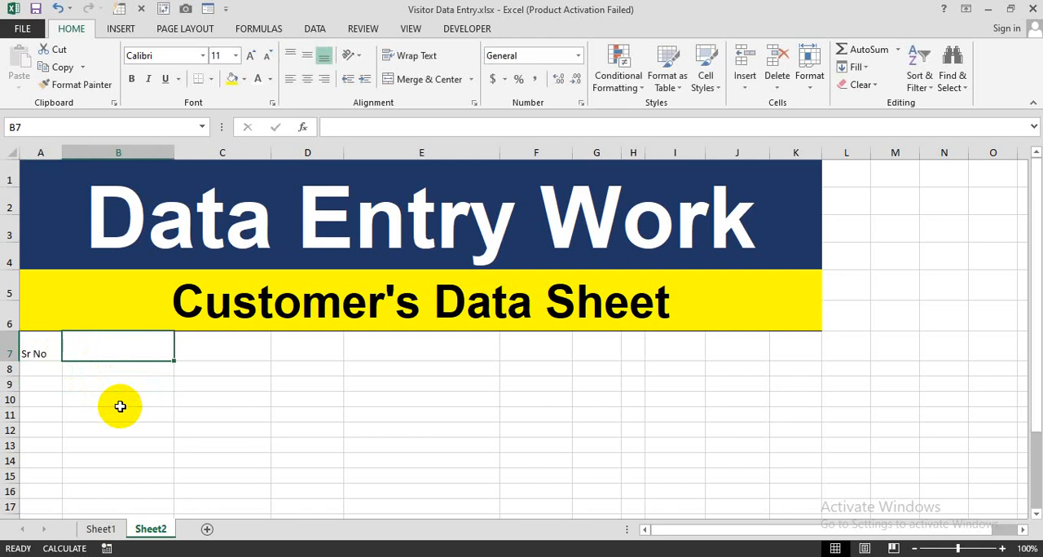
pyautogui.write('Custom')
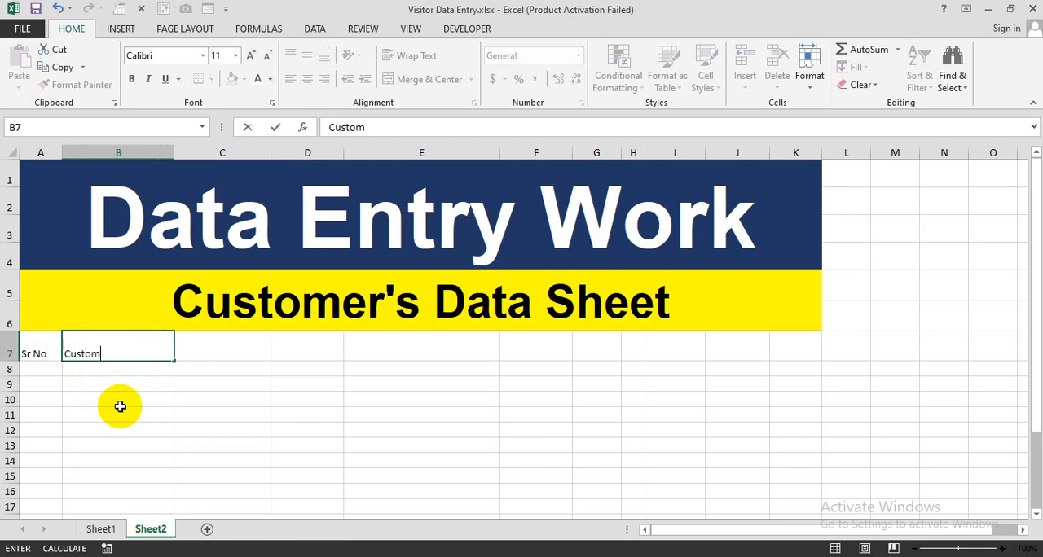
pyautogui.write("er' Name")
pyautogui.press('Tab')
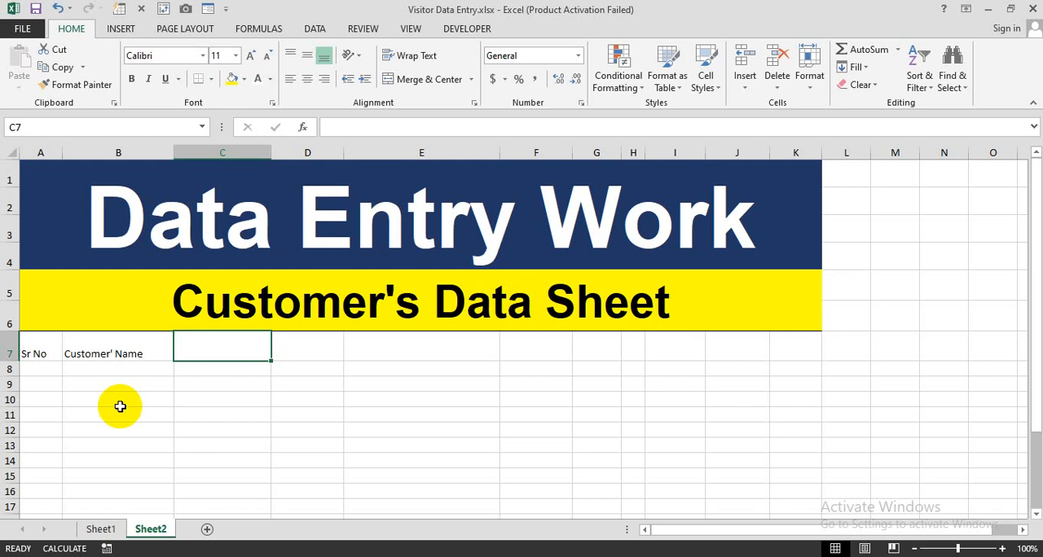
# Enter the headers "Details", "Contact" and "Address" in cells C7, D7 and E7
pyautogui.write('Details')
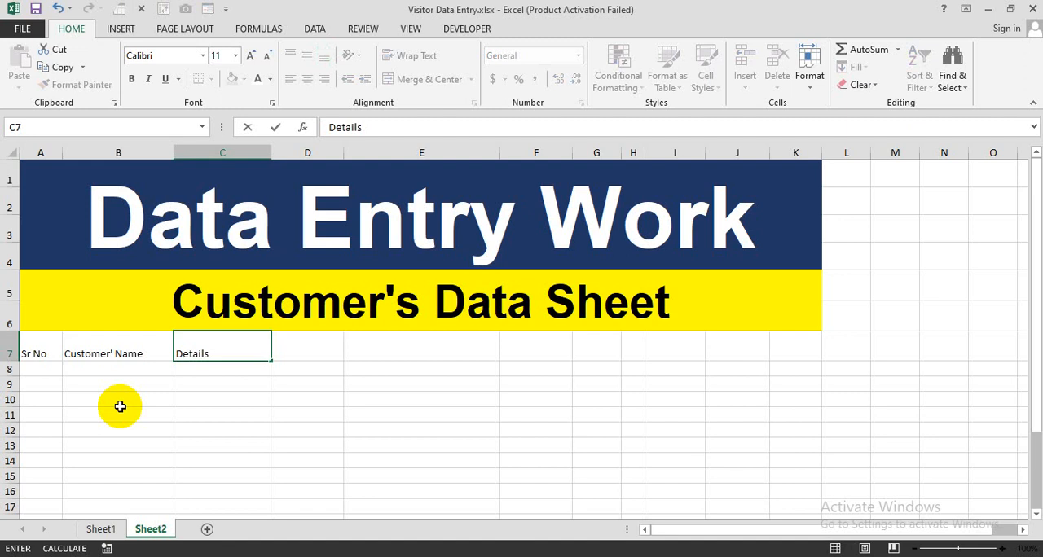
pyautogui.press('Tab')
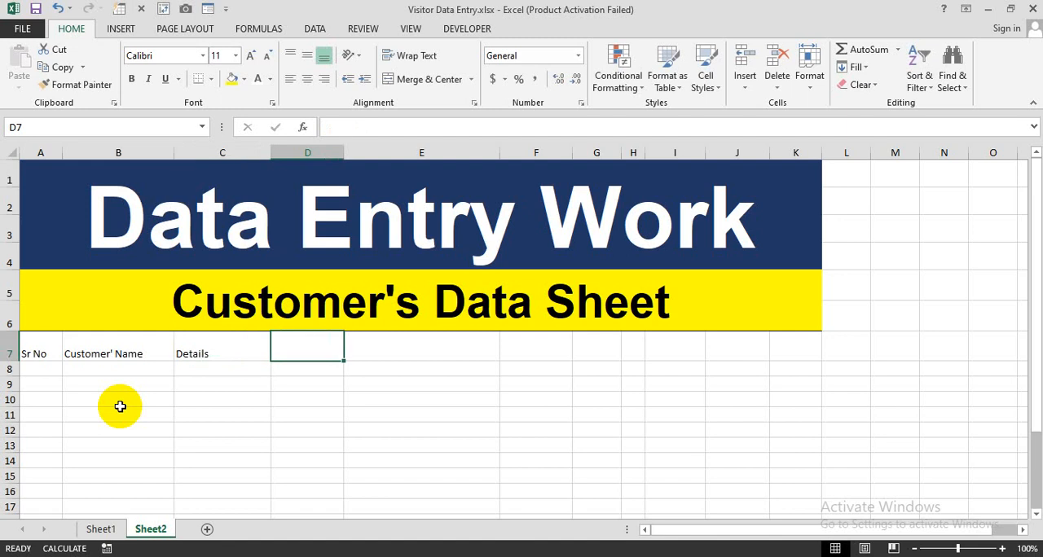
pyautogui.write('COntact')
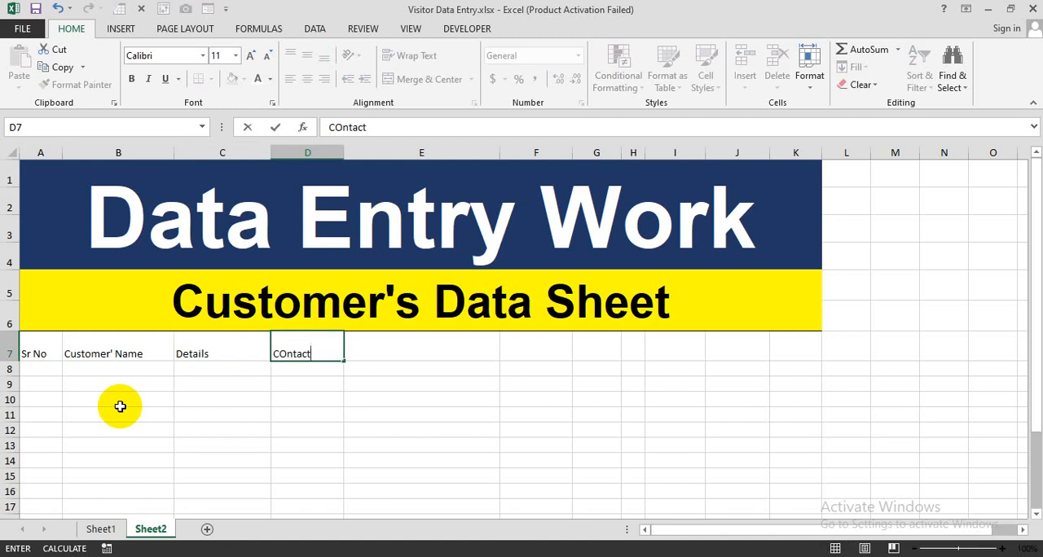
pyautogui.press('Tab')
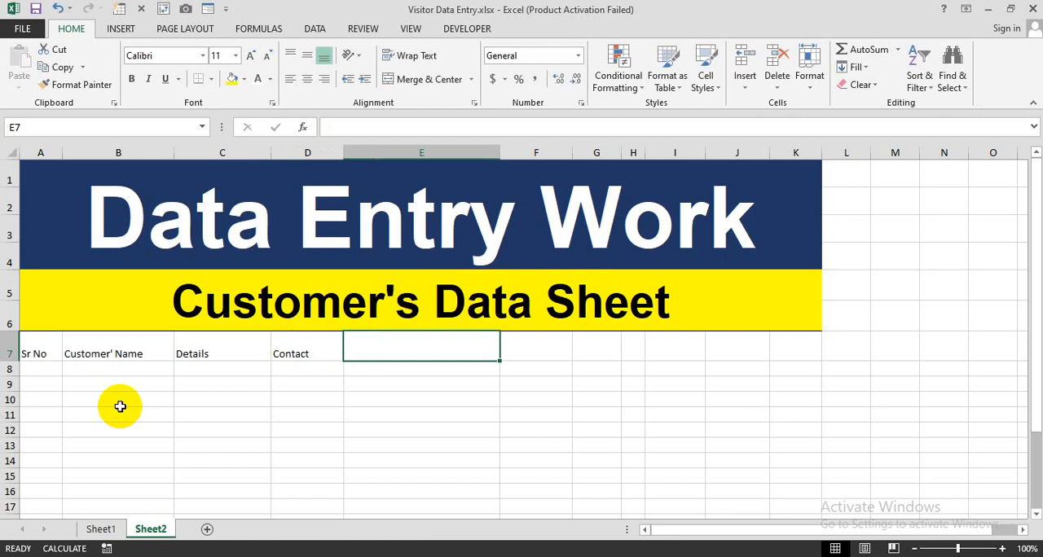
pyautogui.write('Ad')
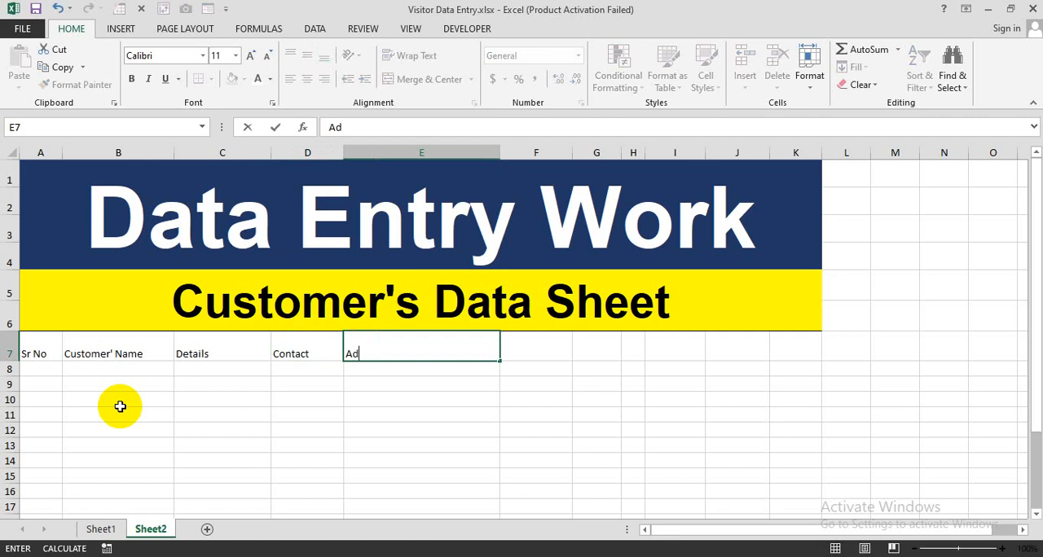
pyautogui.write('dress')
pyautogui.press('Tab')
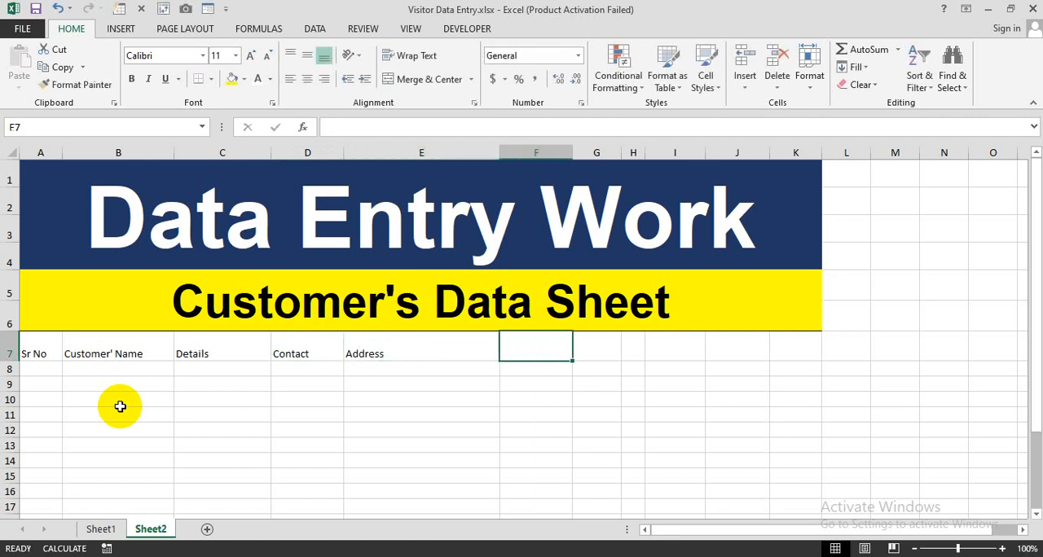
# Enter the headers "Entry Time" in F7 and "Date Time" in G7, leaving H7 blank
pyautogui.write('Entry ')
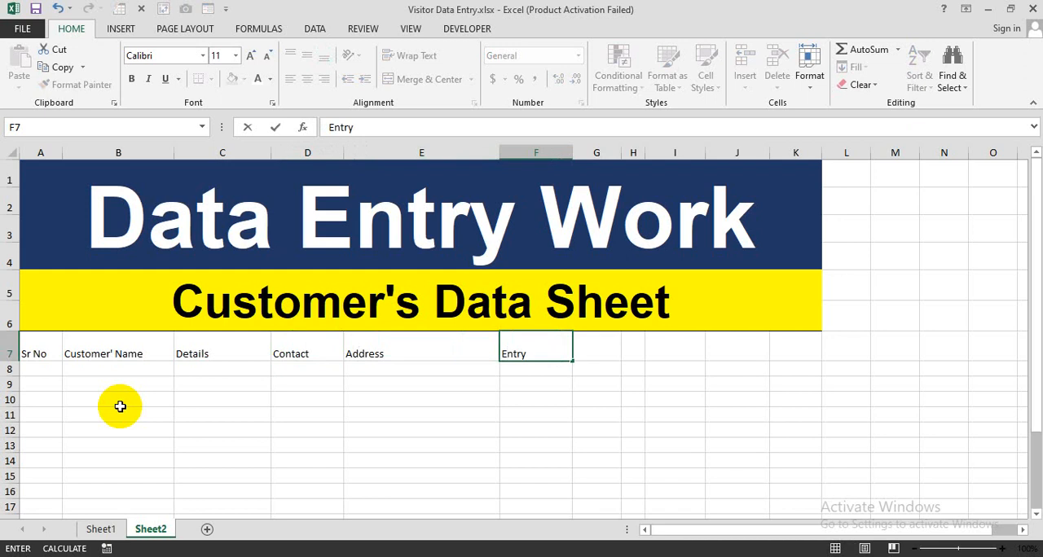
pyautogui.write('Time')
pyautogui.press('Tab')
pyautogui.write('Da')
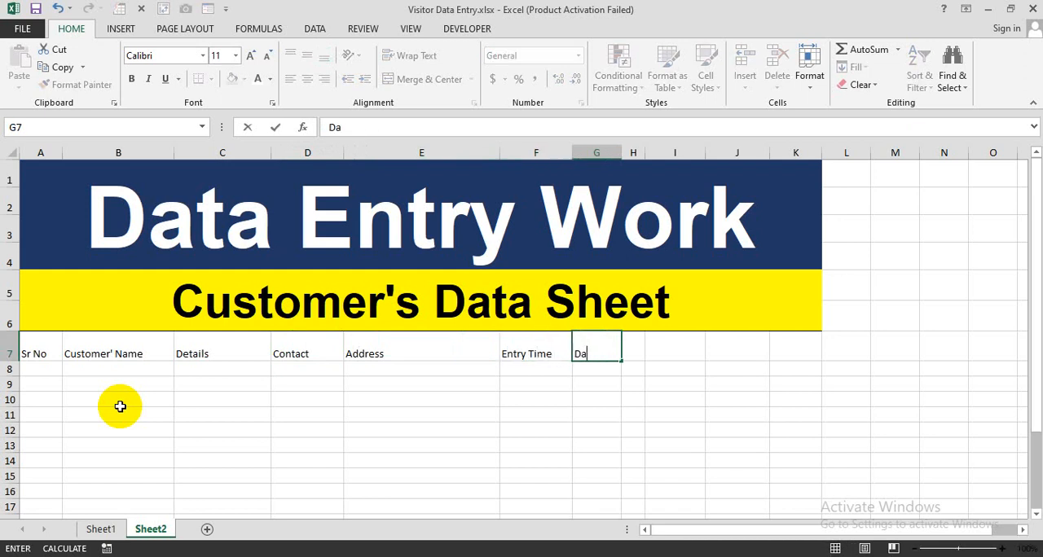
pyautogui.write('te Time')
pyautogui.press('Tab')
pyautogui.press('Tab')
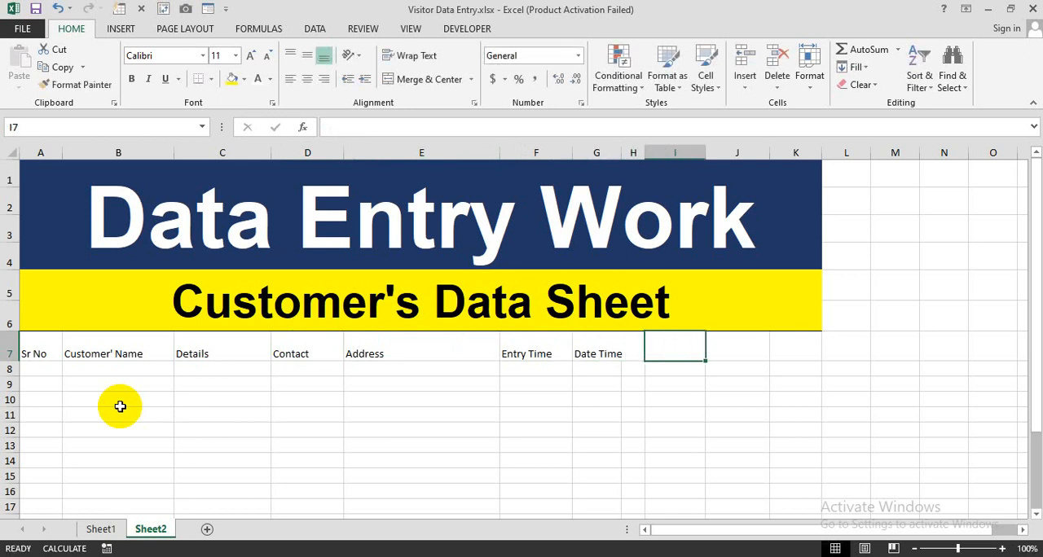
# Enter the headers "Exit Status", "Exit Time" and "Exit Date" in cells I7, J7 and K7
pyautogui.write('Ex')
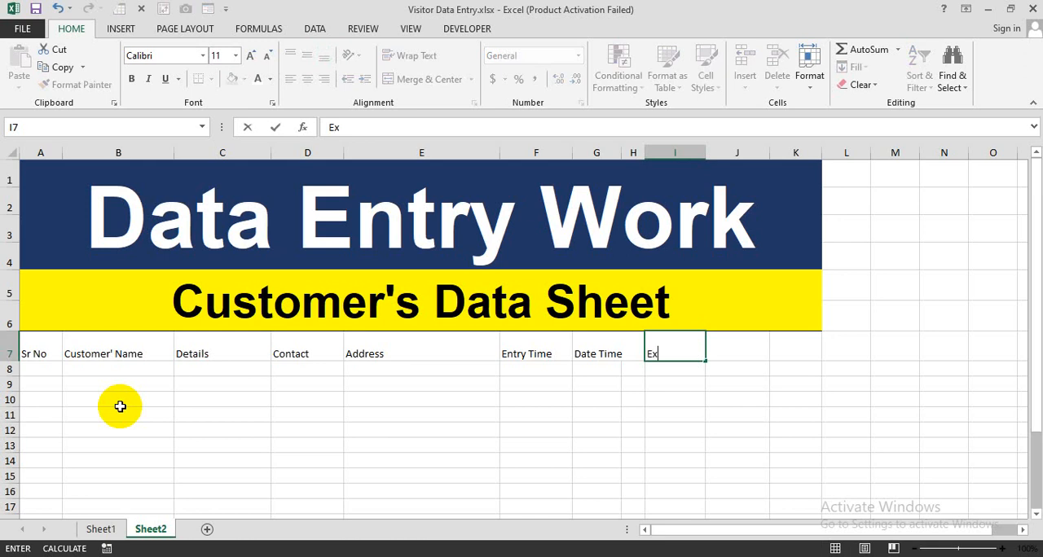
pyautogui.write('it Status')
pyautogui.press('Tab')
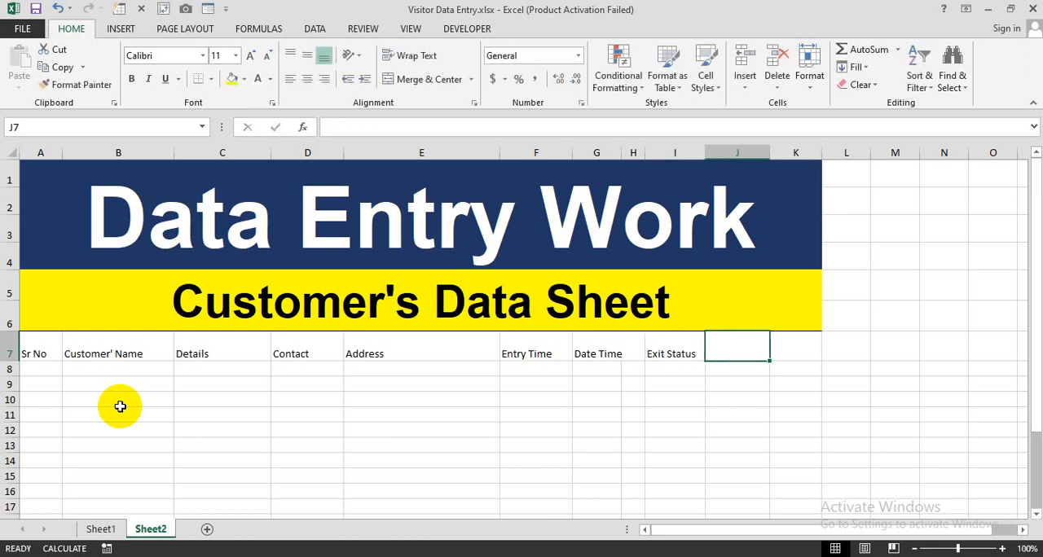
pyautogui.write('Exit')
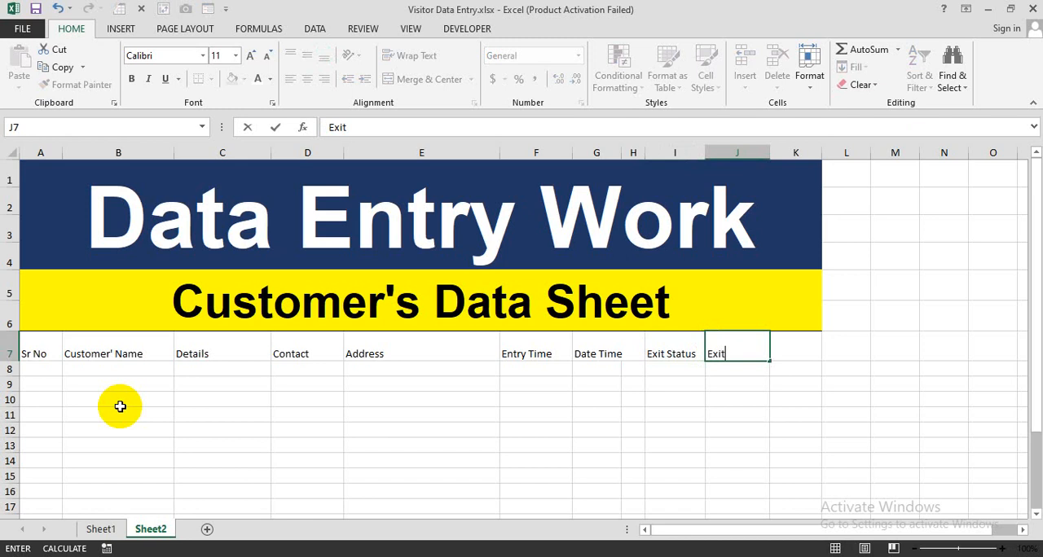
pyautogui.write(' Time')
pyautogui.press('Tab')
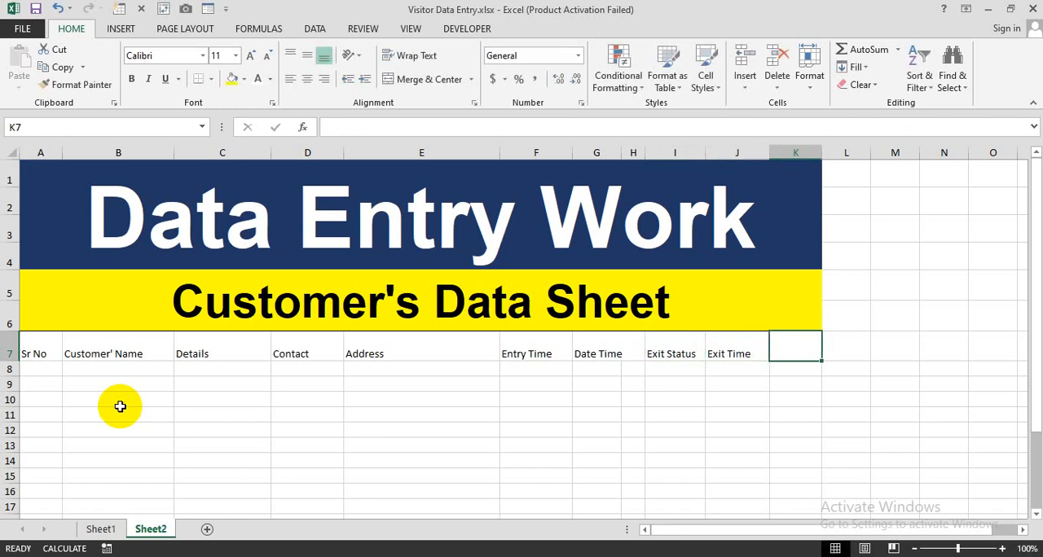
pyautogui.write('Exit D')
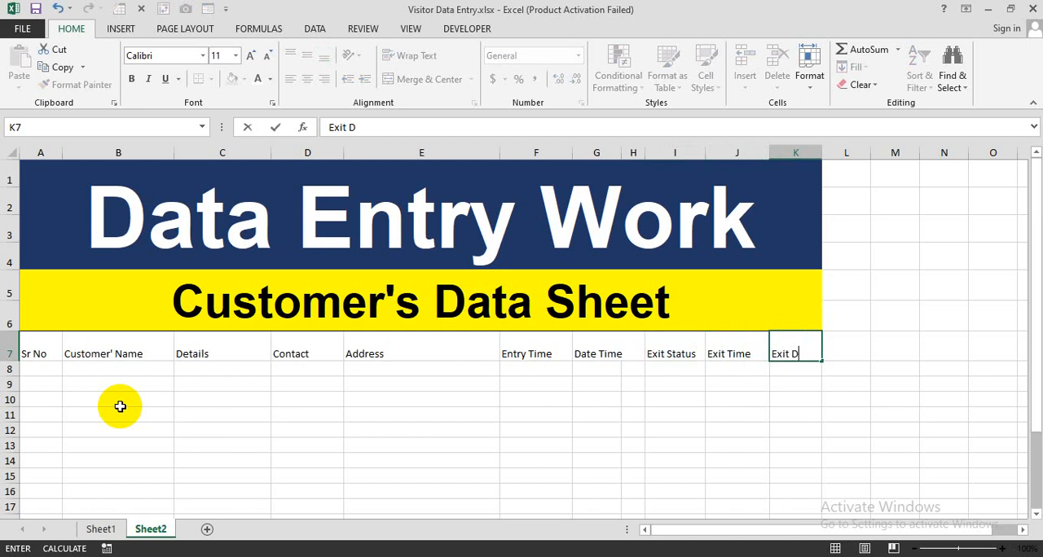
pyautogui.write('ate')
pyautogui.press('Tab')
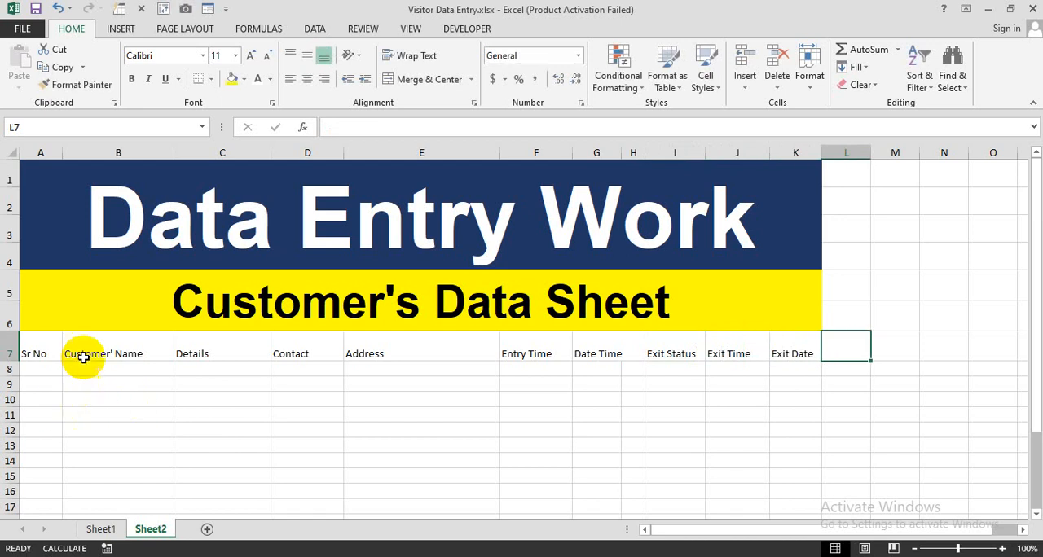
# Center the header cells A7:K7 both horizontally and vertically
pyautogui.moveTo(48, 356); pyautogui.dragTo(769, 344)
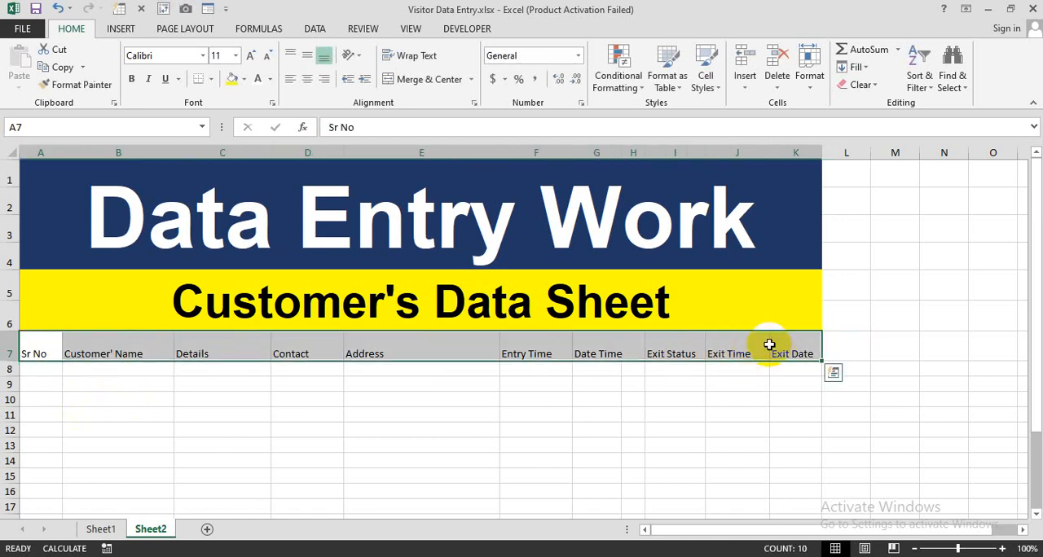
pyautogui.click(306, 79)
pyautogui.click(307, 56)
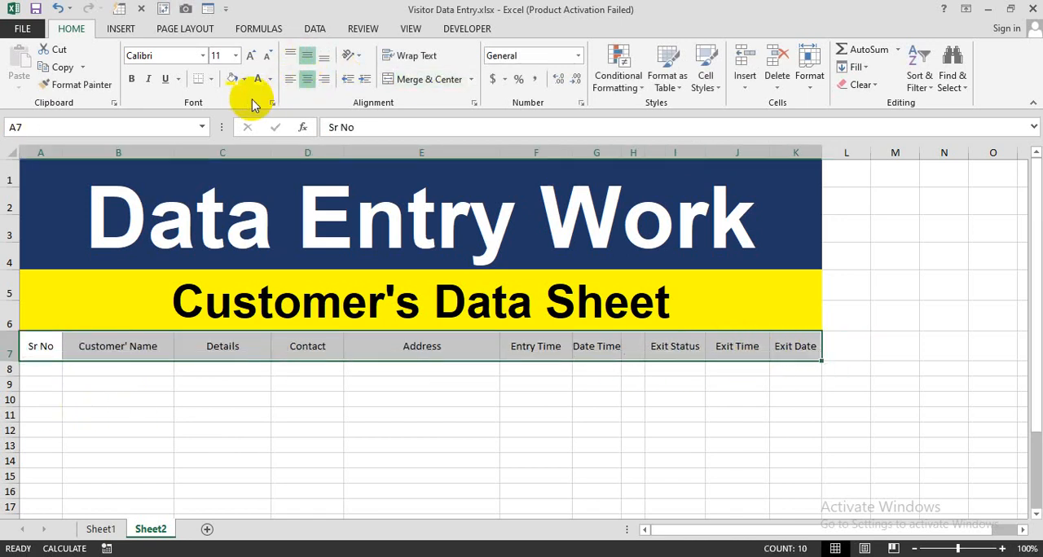
# Make the header row A7:K7 bold and set its font to Arial
pyautogui.click(131, 79)
pyautogui.click(162, 55)
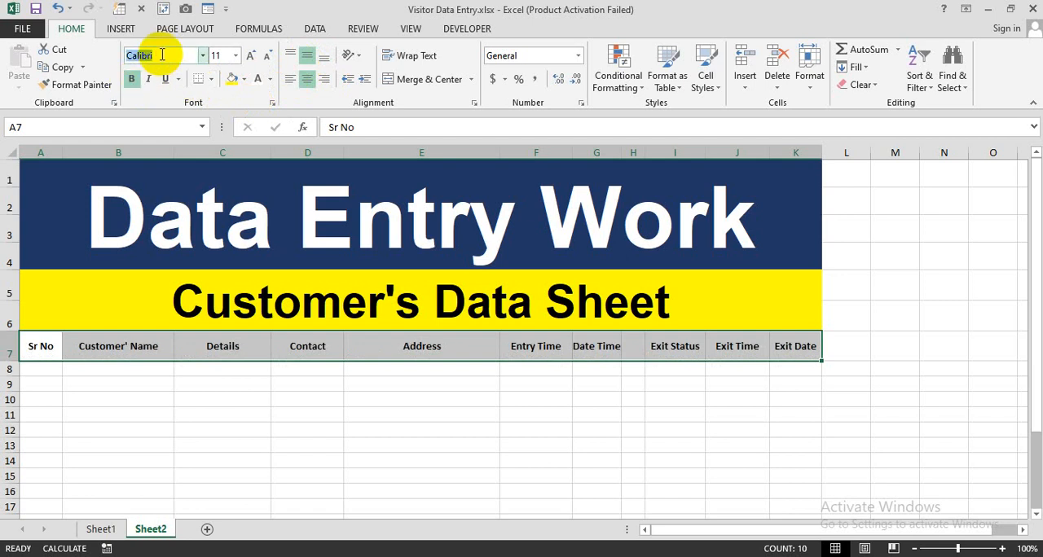
pyautogui.write('Arial')
pyautogui.press('Return')
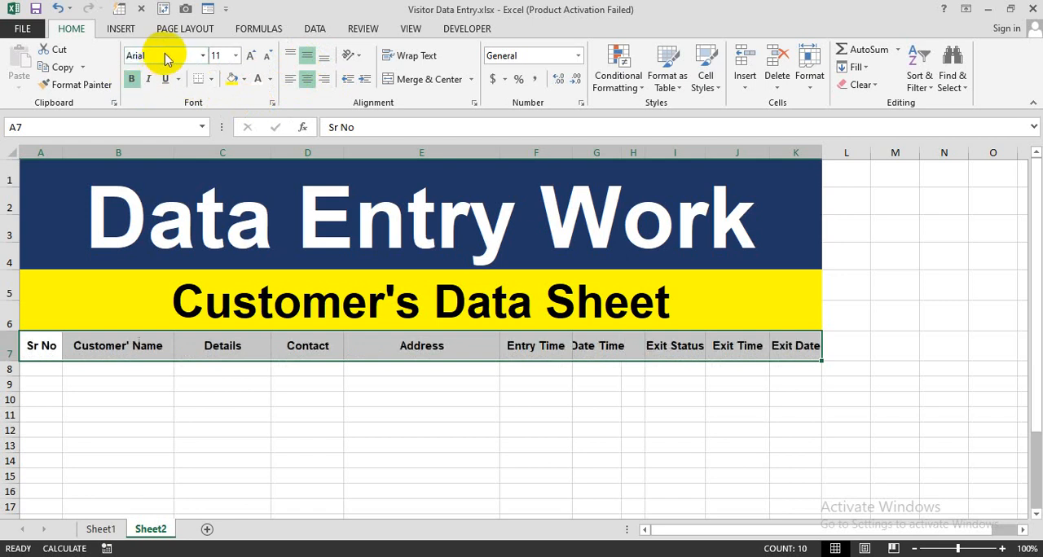
# AutoFit the widths of columns I, K and G to their header text
pyautogui.doubleClick(703, 148)
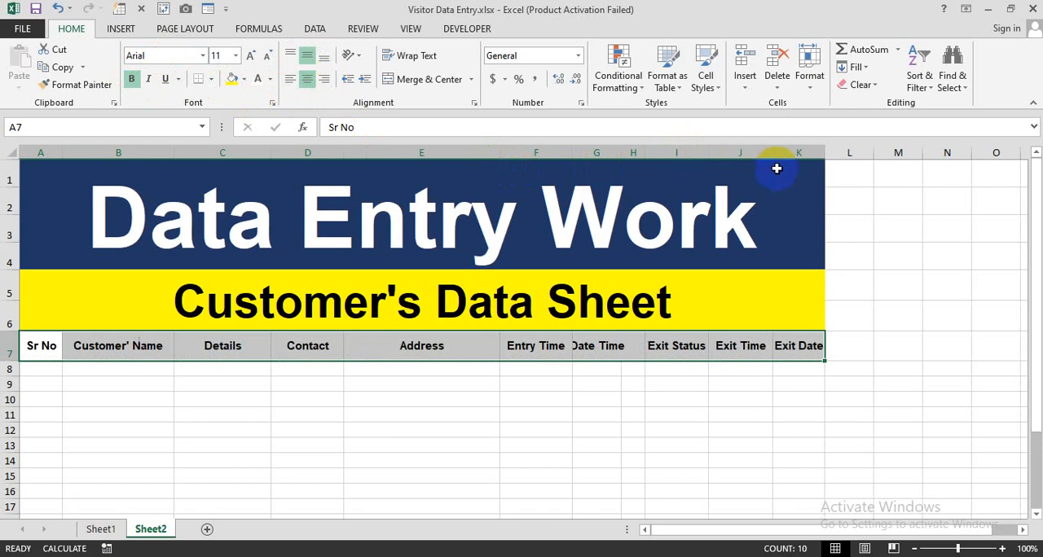
pyautogui.doubleClick(822, 148)
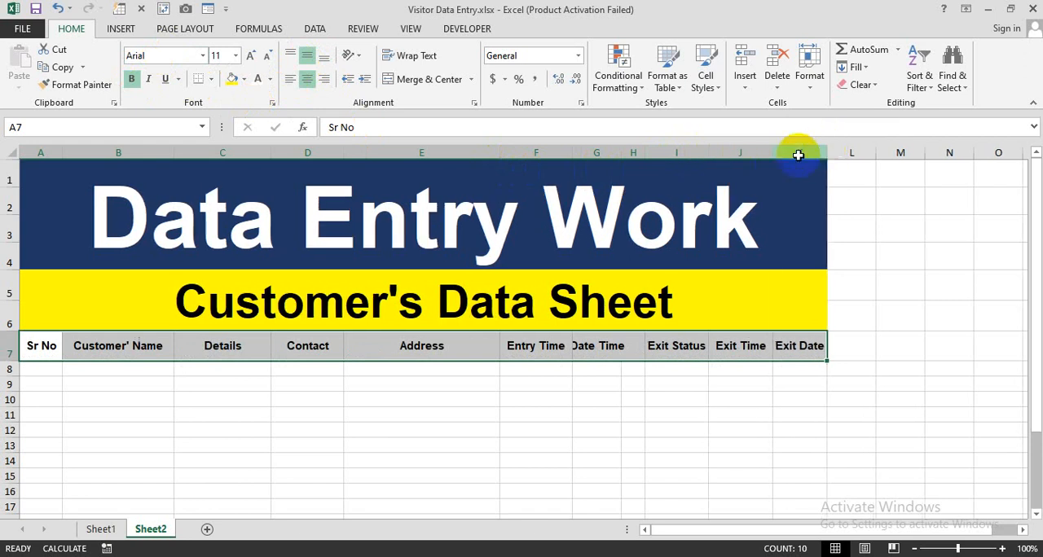
pyautogui.doubleClick(619, 152)
# Apply all borders to the table range A7:K16
pyautogui.moveTo(45, 345); pyautogui.dragTo(794, 494)
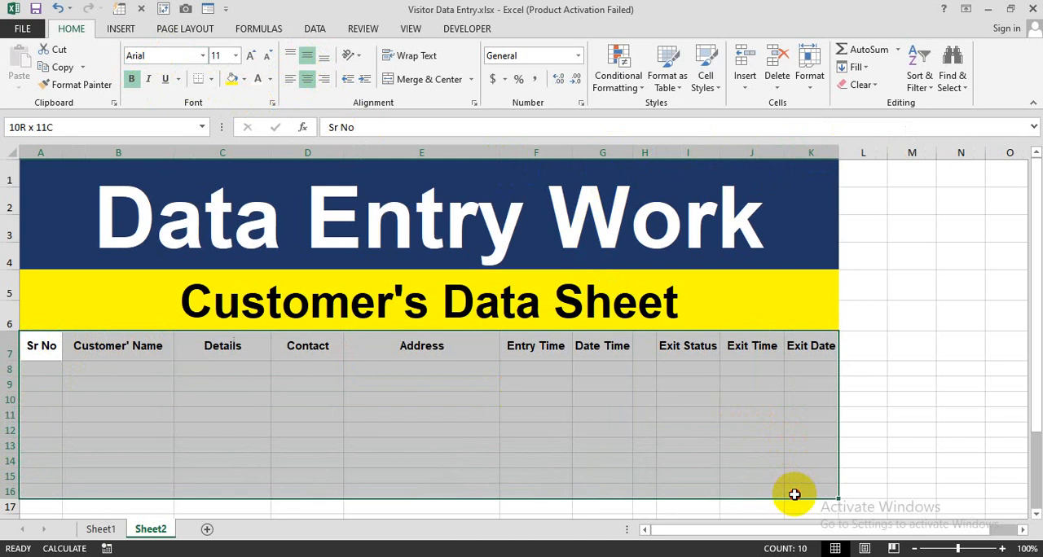
pyautogui.click(210, 79)
pyautogui.click(225, 209)
pyautogui.click(233, 352)
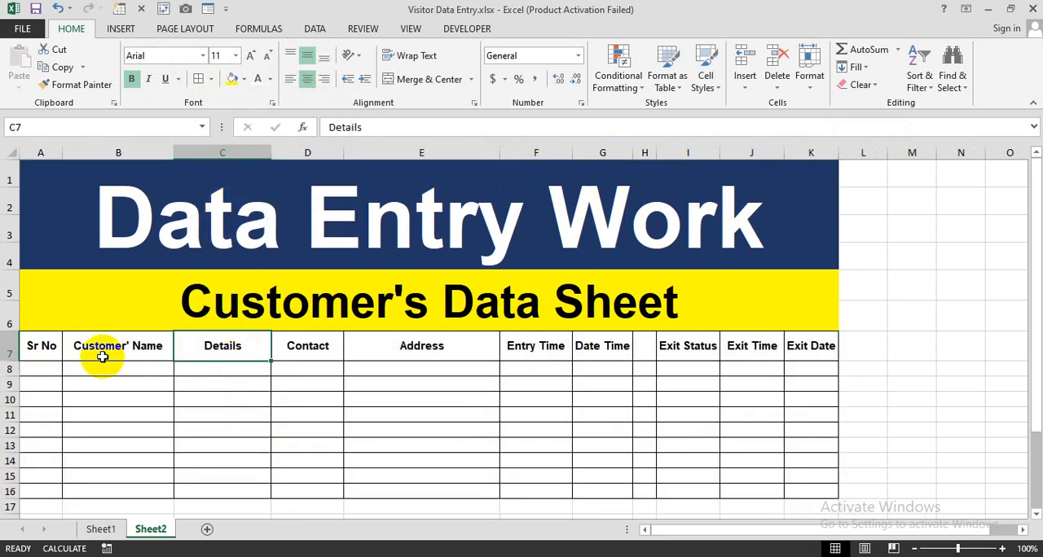
# Fill the header row A7:K7 with the standard dark blue color
pyautogui.click(53, 347)
pyautogui.moveTo(73, 348); pyautogui.dragTo(788, 346)
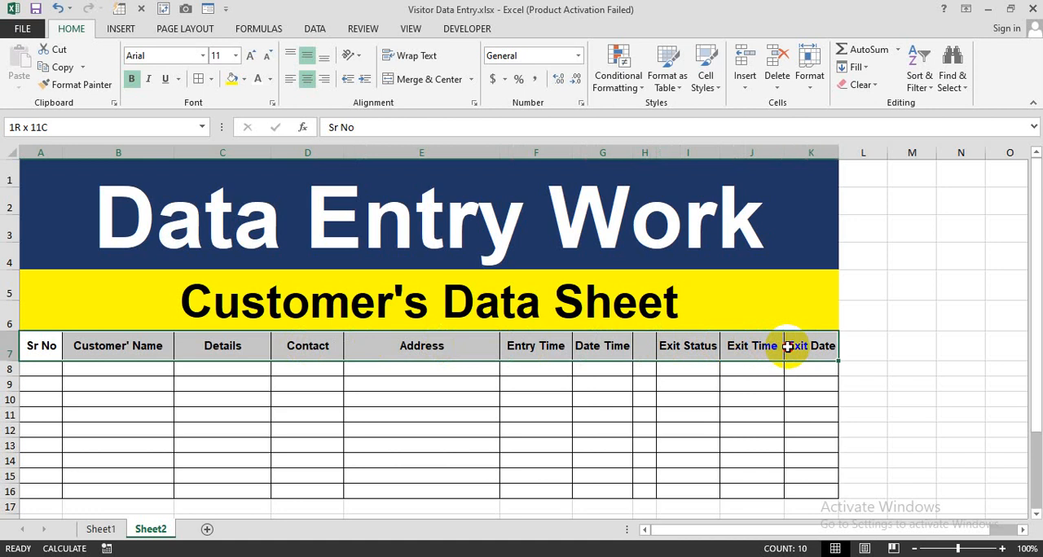
pyautogui.click(244, 79)
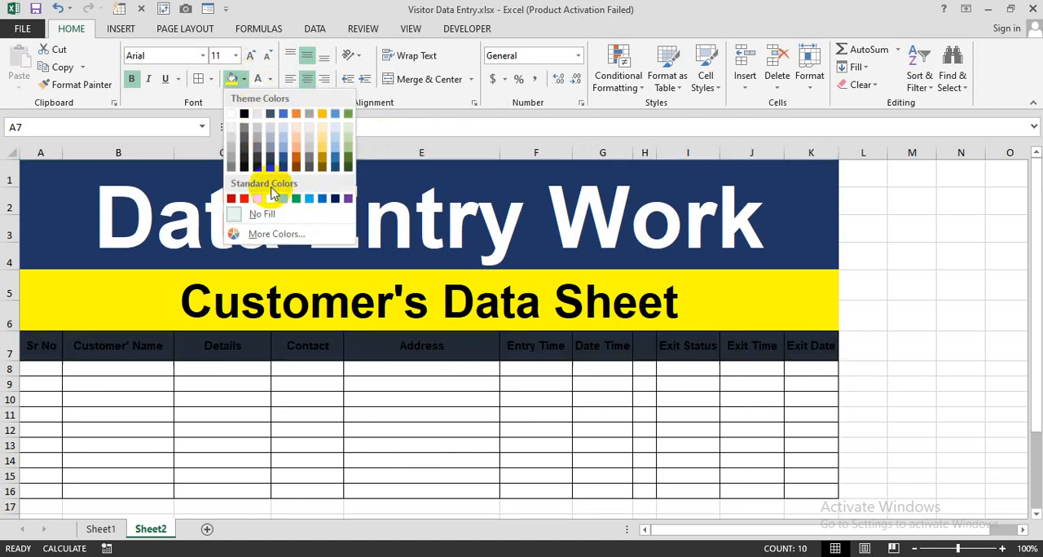
pyautogui.click(336, 199)
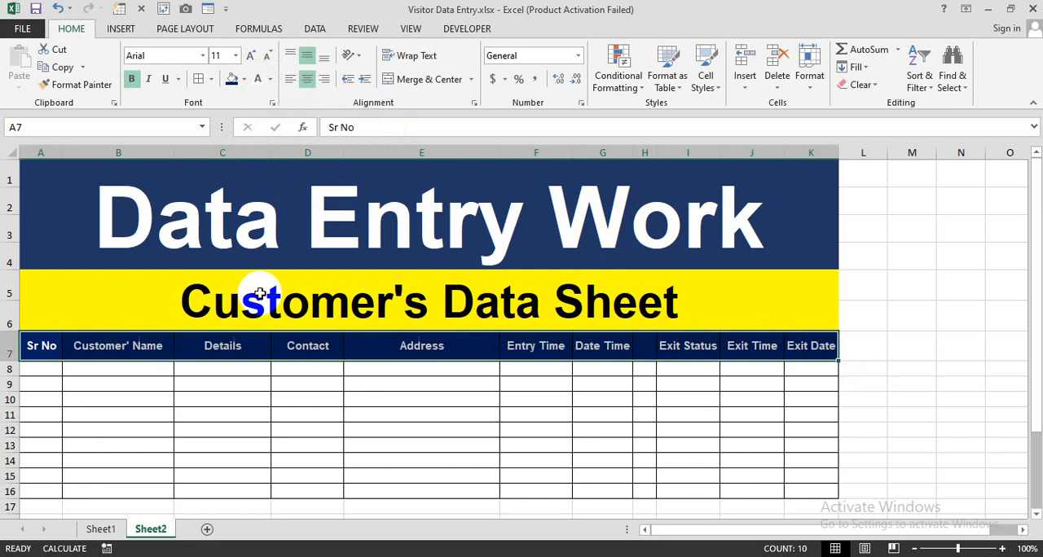
pyautogui.click(247, 401)
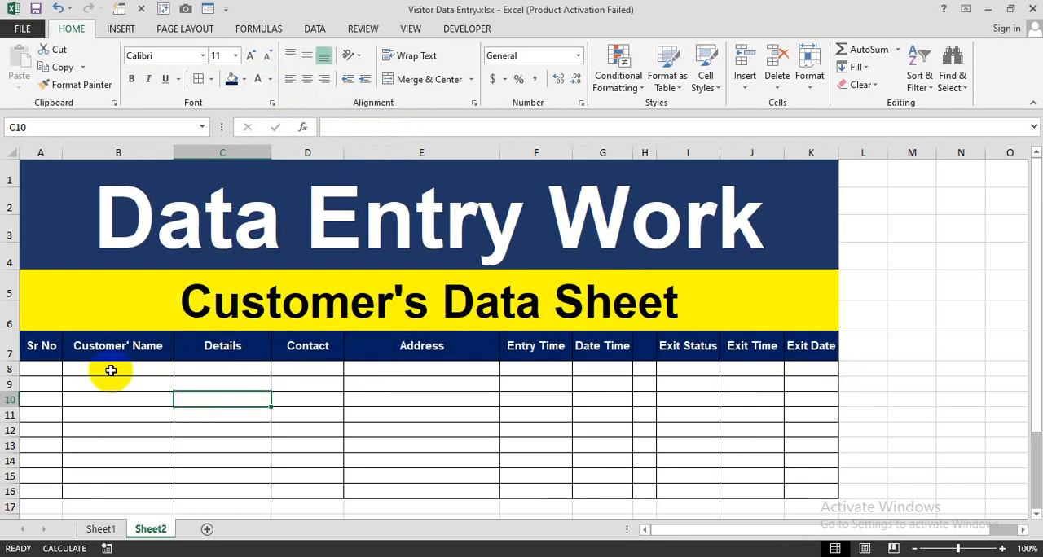
pyautogui.click(53, 369)
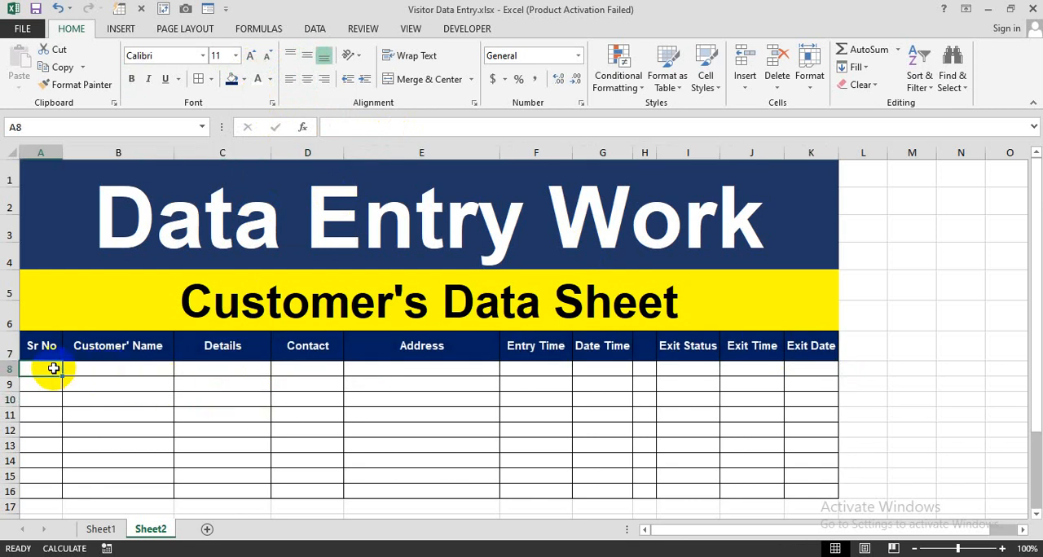
# Start the first record in row 8 with serial number 1, the customer's name, and Meeting as the details
pyautogui.write('1')
pyautogui.press('Tab')
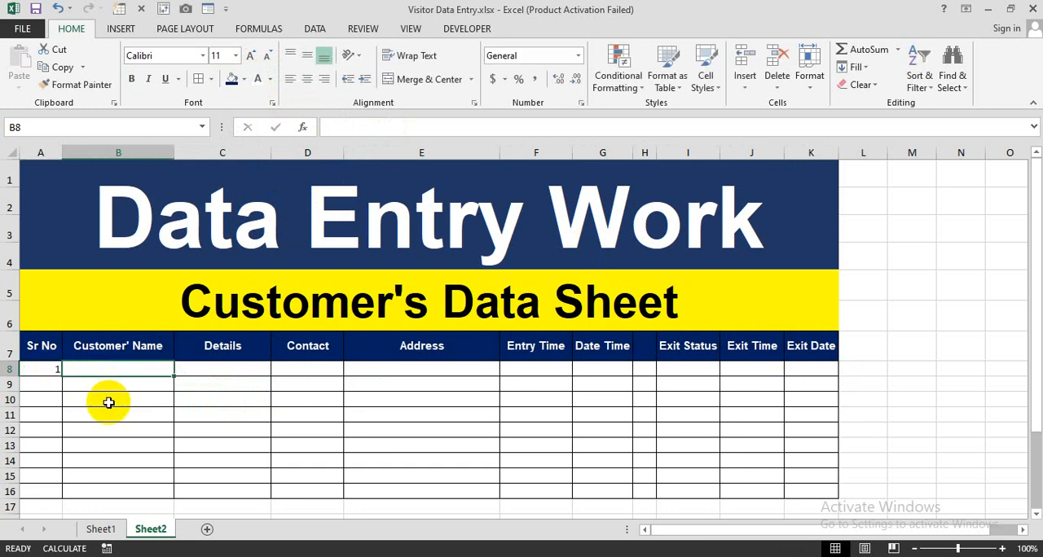
pyautogui.write('Salman')
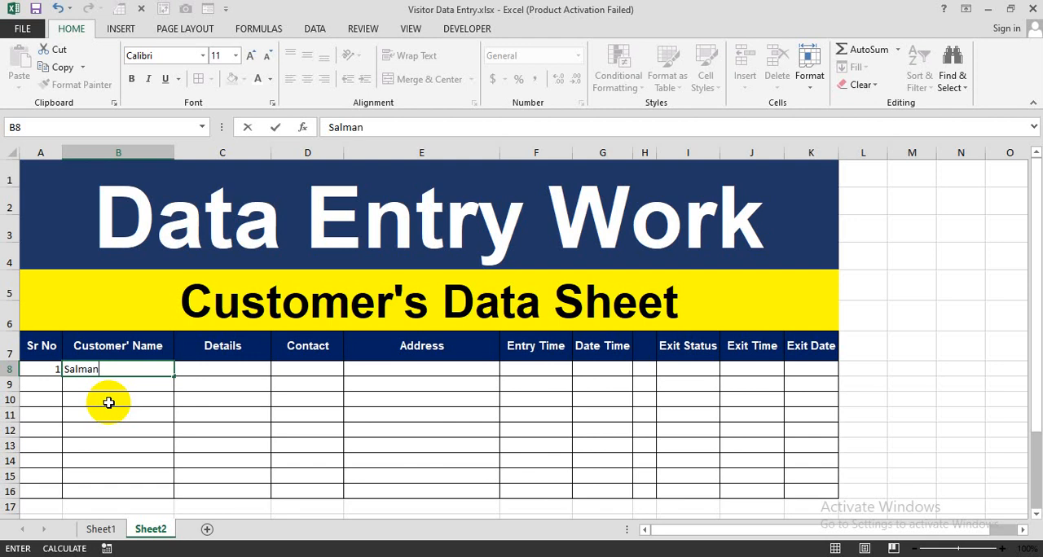
pyautogui.press('Tab')
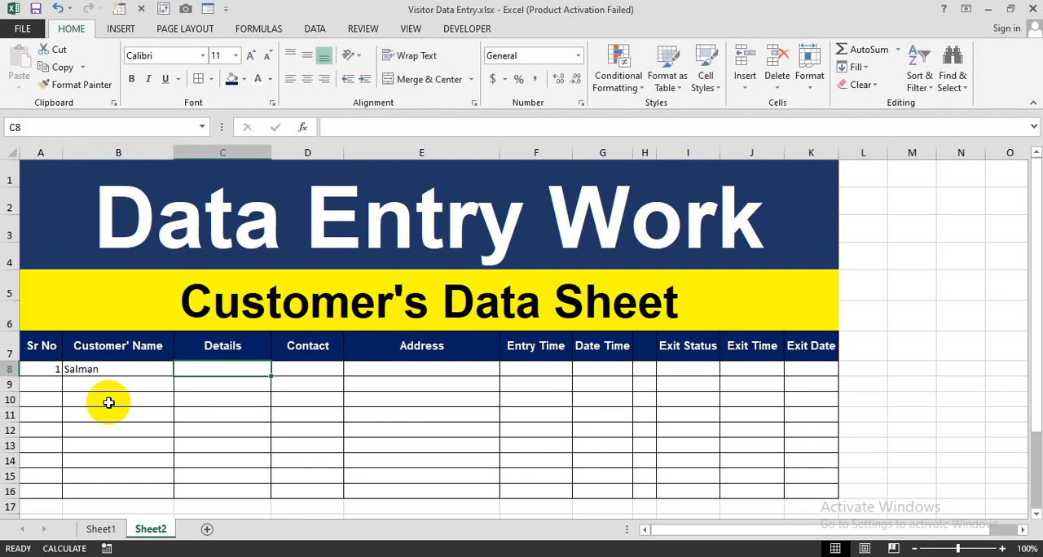
pyautogui.write('Meeti')
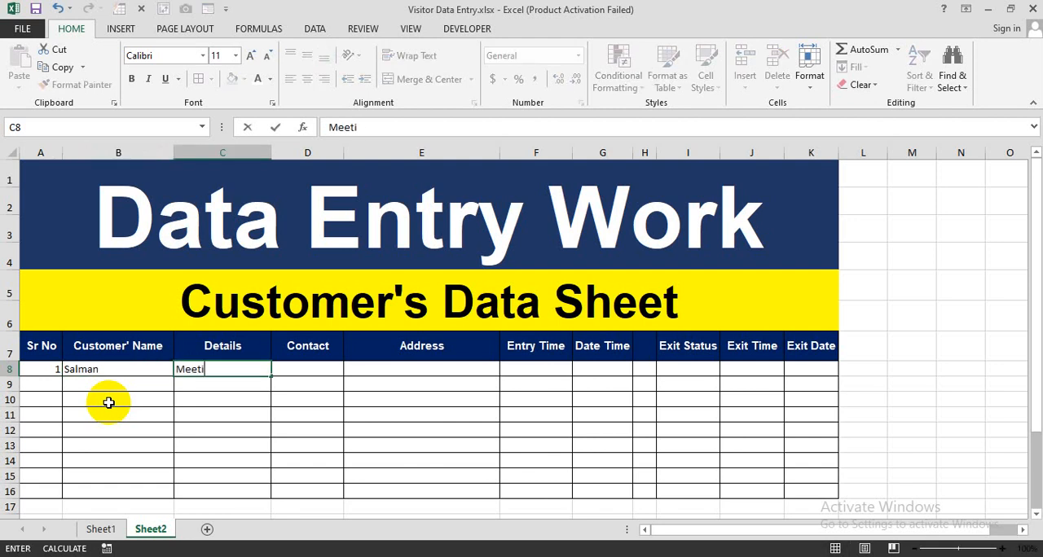
pyautogui.write('ng')
pyautogui.press('Tab')
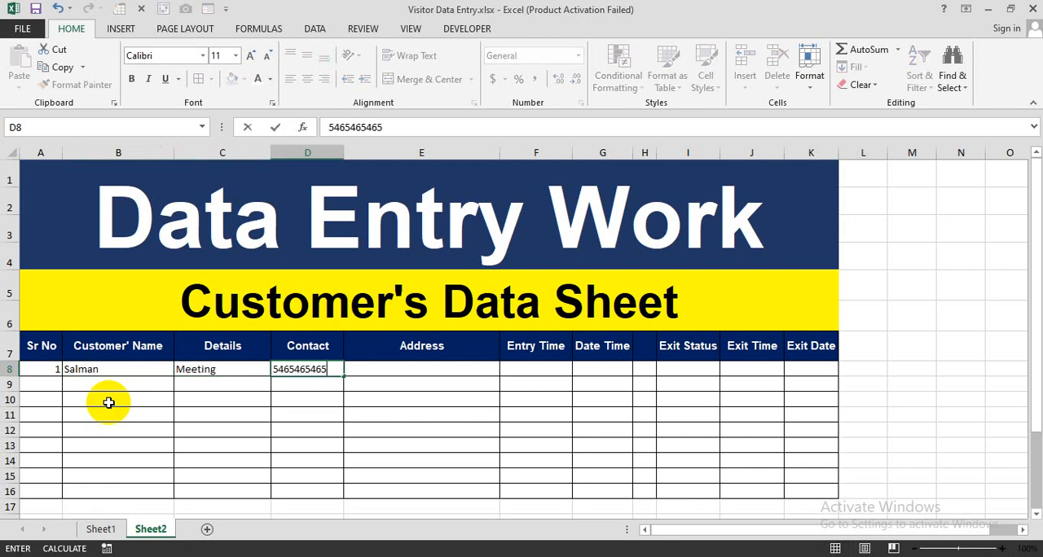
# Fill in the first record's contact number and address in D8 and E8
pyautogui.press('Tab')
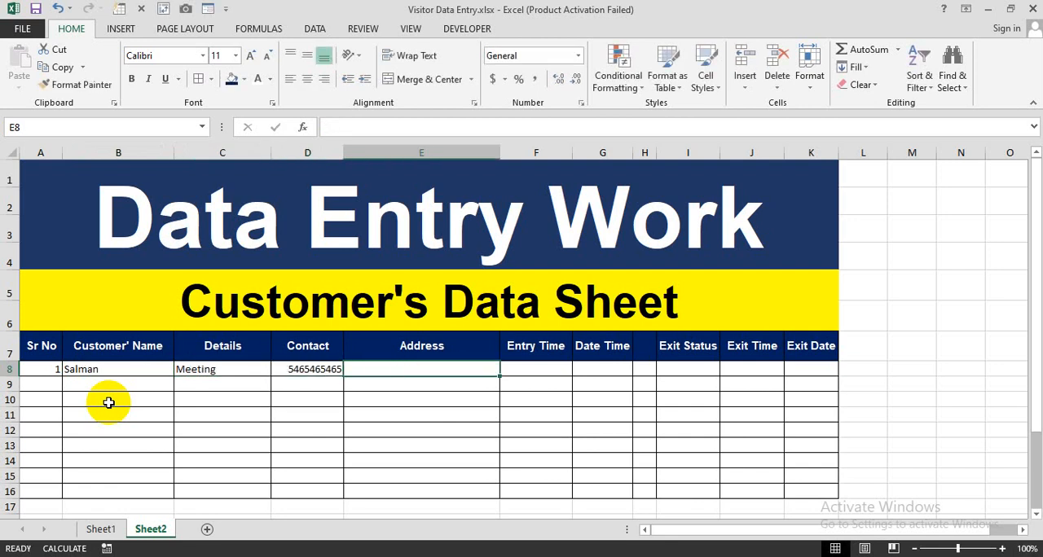
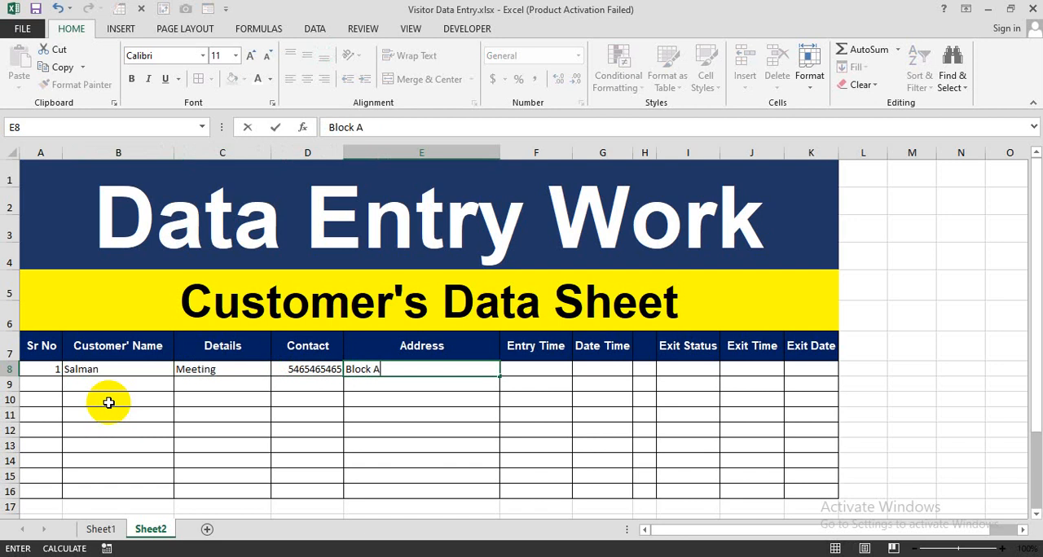
pyautogui.press('Tab')
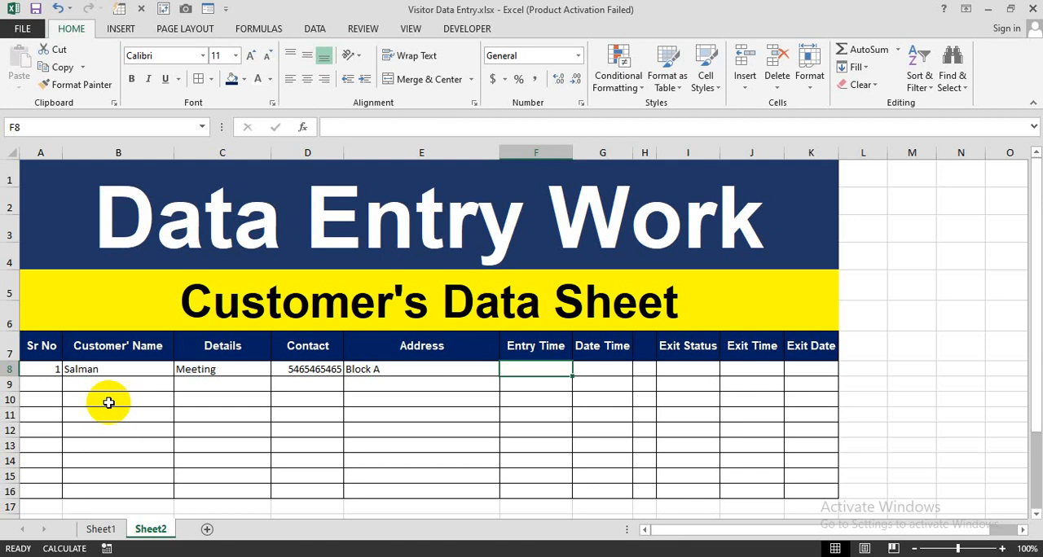
# Enter the formula =NOW() in the Entry Time cell F8
pyautogui.write('=NOW(')
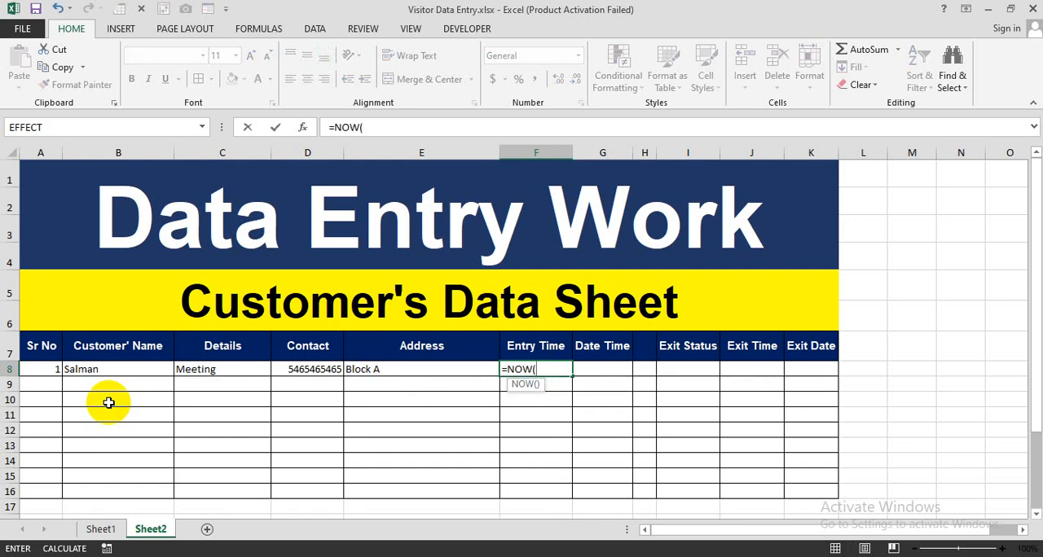
pyautogui.write(')')
pyautogui.press('Return')
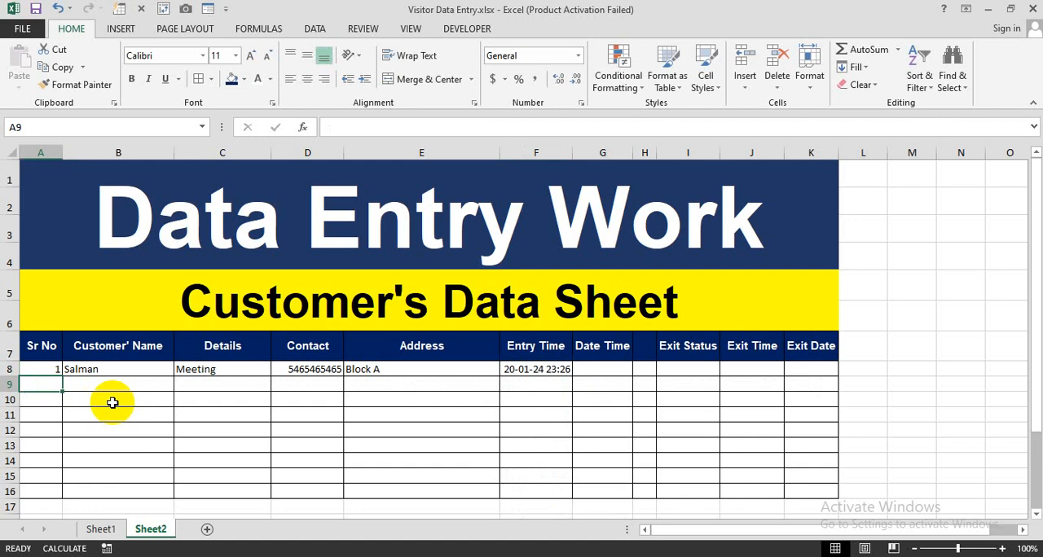
# Format the Entry Time cell F8 with the Time number format type 1:30:55 PM
pyautogui.click(526, 370)
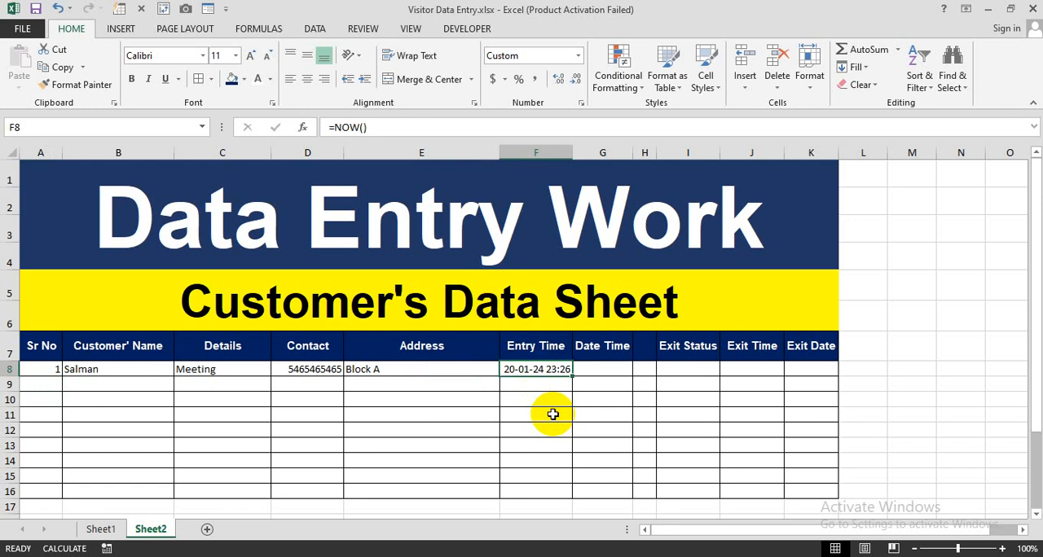
pyautogui.hotkey('ctrl', '1')
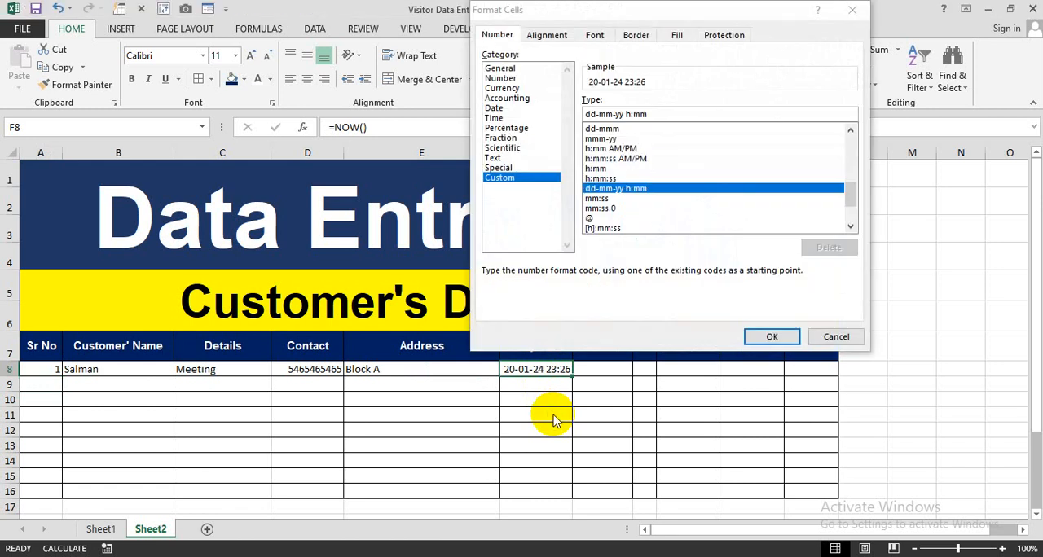
pyautogui.click(495, 119)
pyautogui.moveTo(658, 12); pyautogui.dragTo(552, 12)
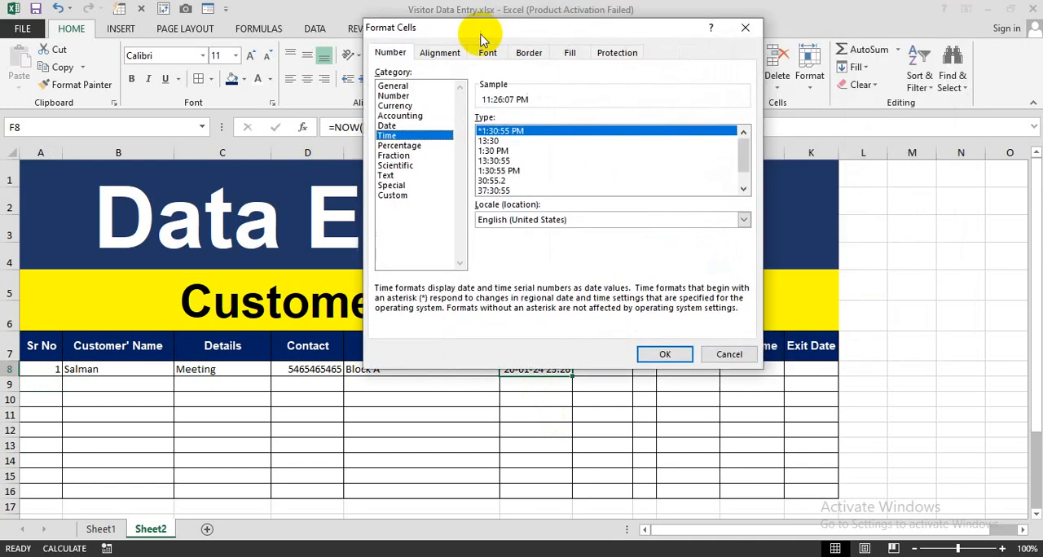
pyautogui.click(510, 171)
pyautogui.click(665, 354)
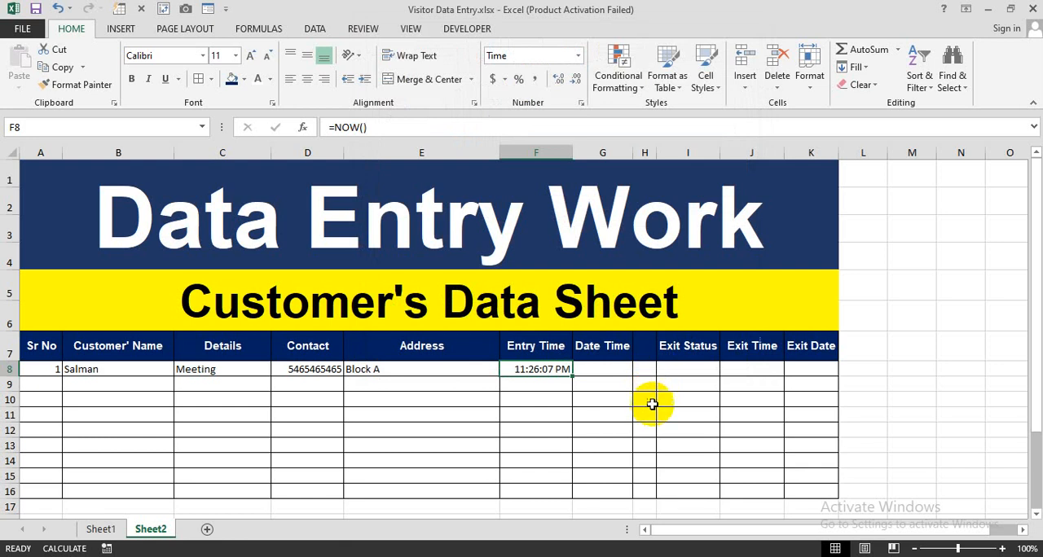
# Recalculate the sheet several times to check whether the entry time in F8 updates
pyautogui.click(589, 432)
pyautogui.click(554, 426)
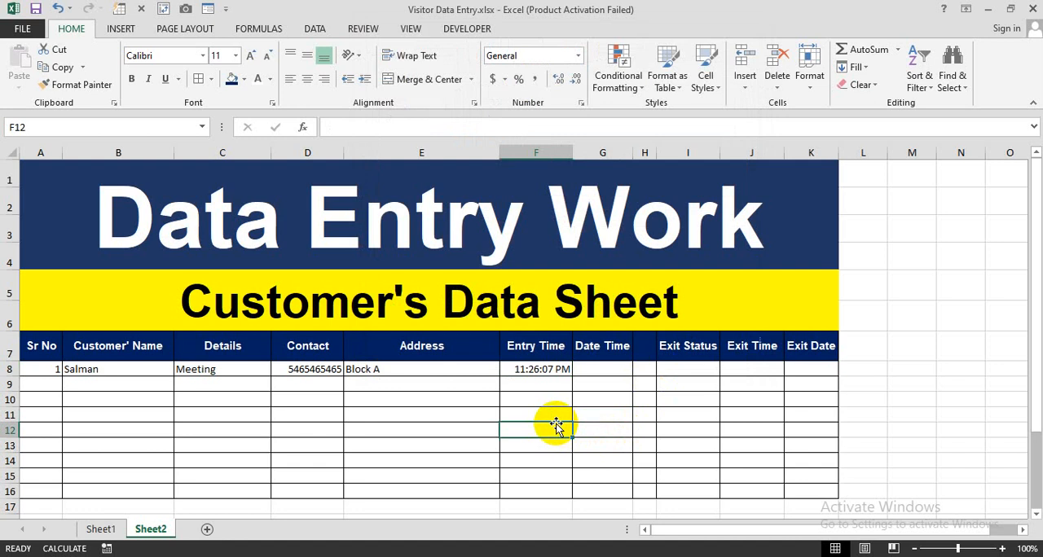
pyautogui.press('F9')
pyautogui.press('F9')
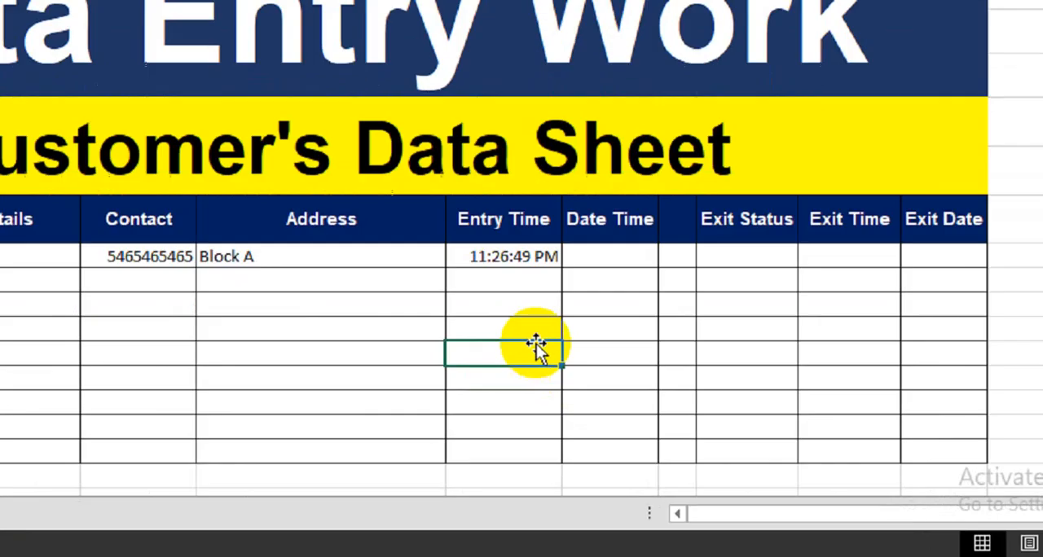
pyautogui.press('F9')
pyautogui.press('F9')
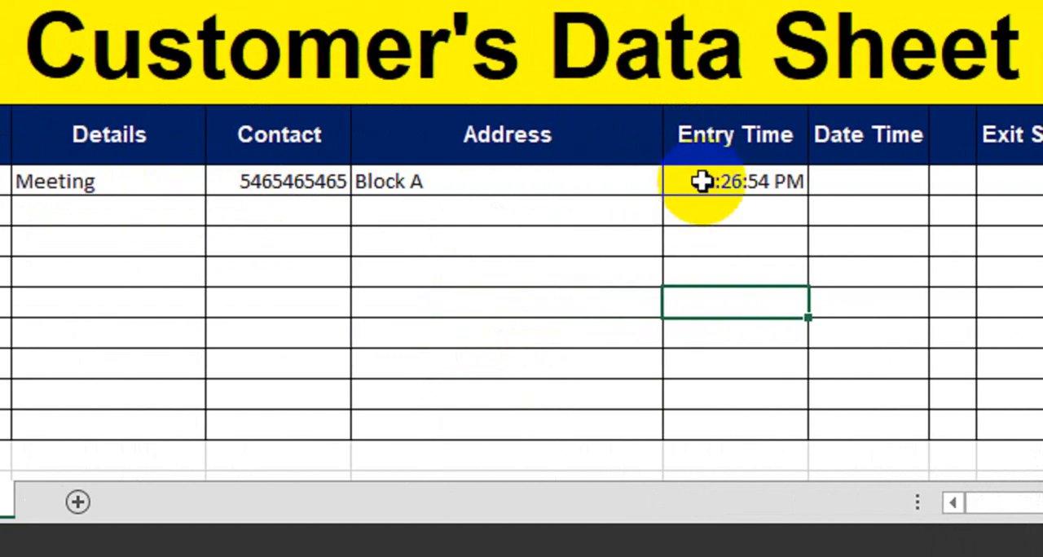
# Clear the =NOW() formula from the Entry Time cell F8
pyautogui.click(745, 212)
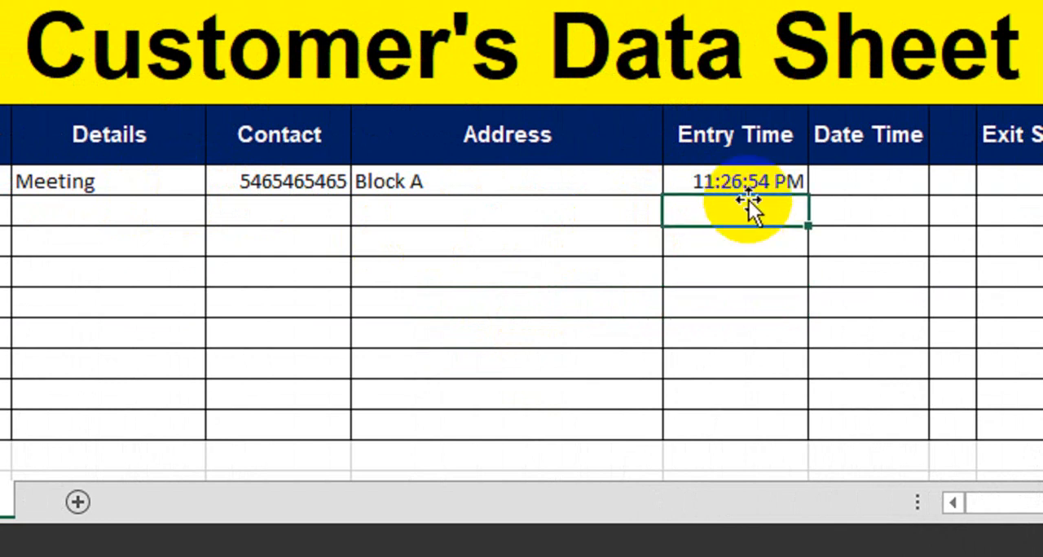
pyautogui.click(765, 175)
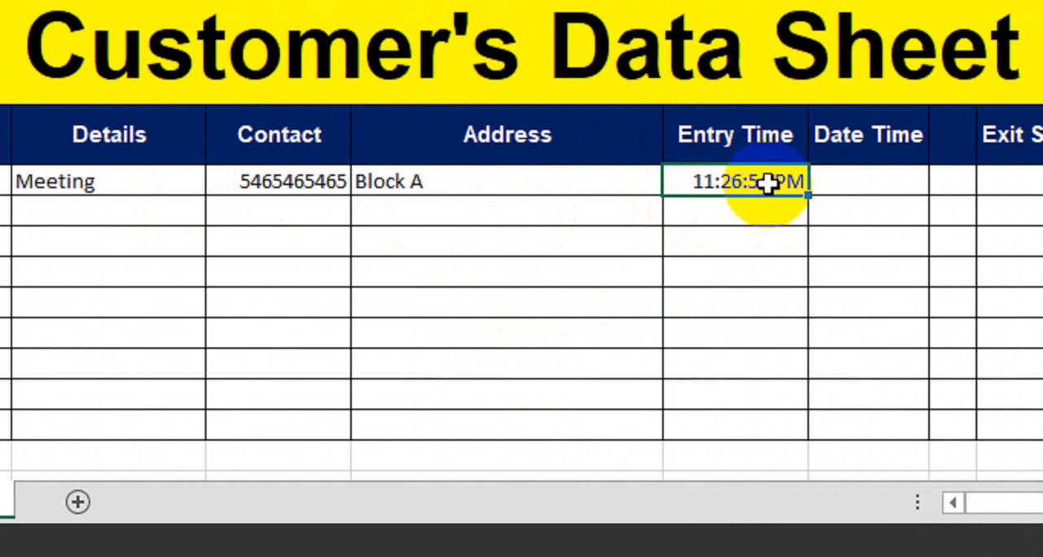
pyautogui.press('Delete')
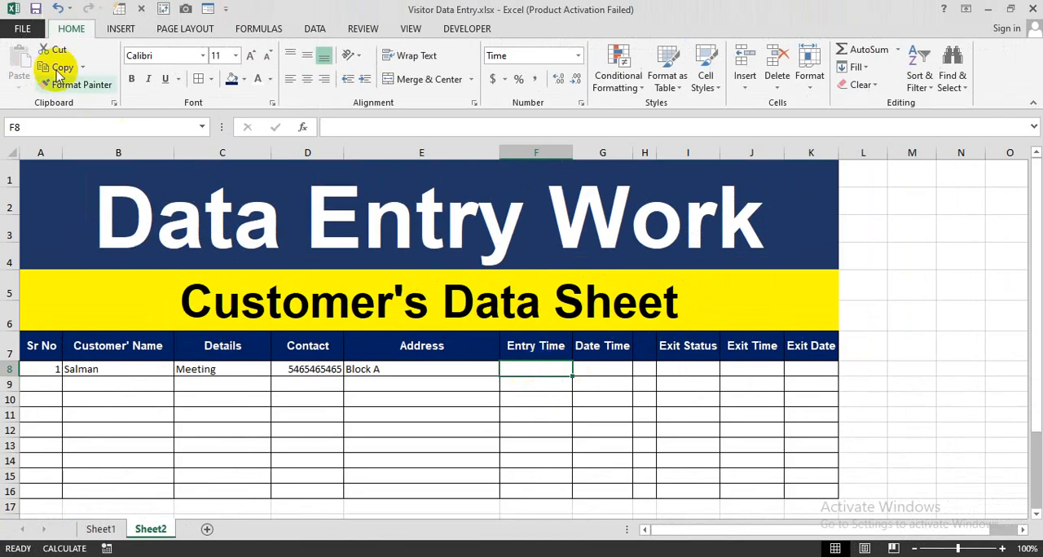
# Enable iterative calculation with Maximum Iterations set to 1 in the workbook's formula options
pyautogui.click(24, 29)
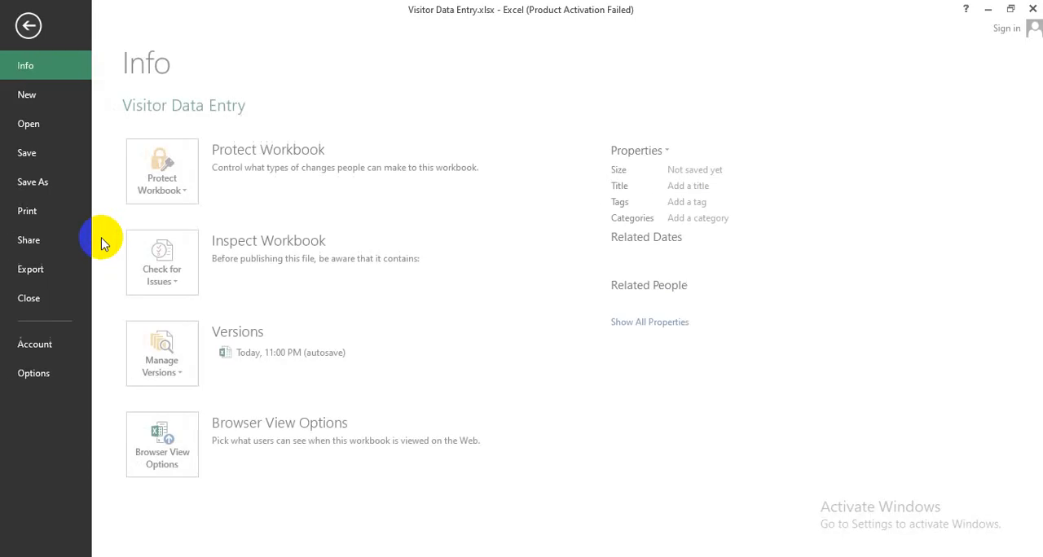
pyautogui.press('Escape')
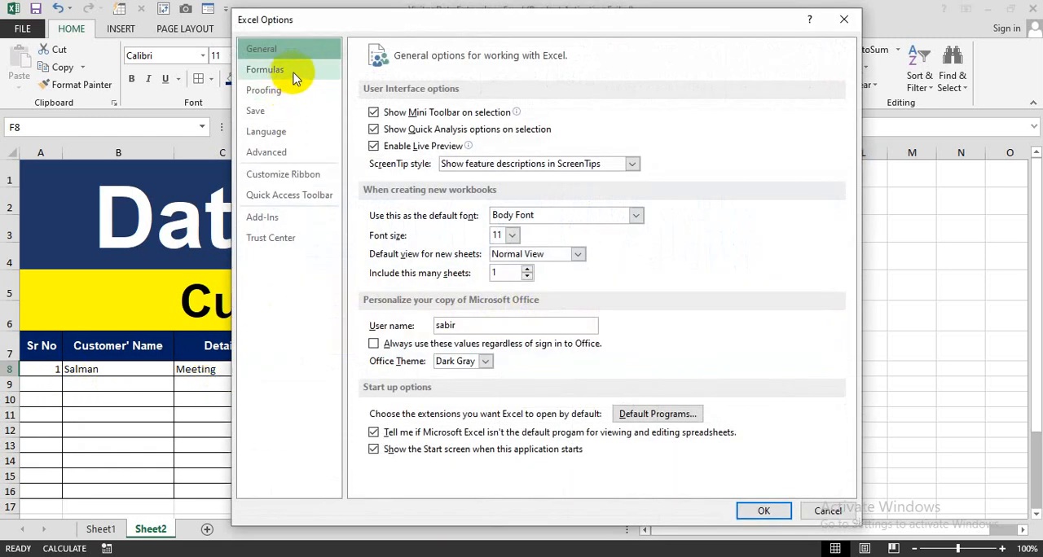
pyautogui.click(295, 74)
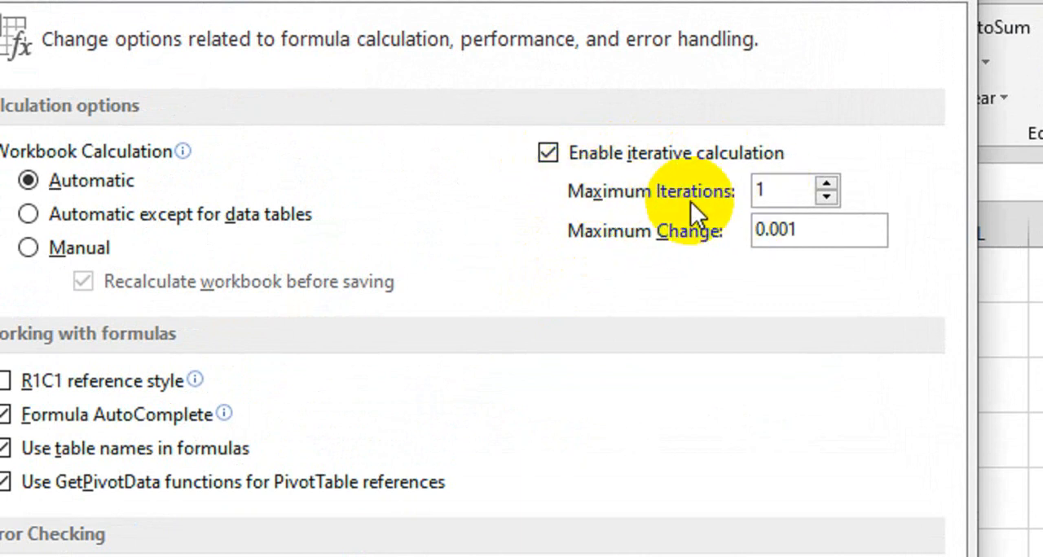
pyautogui.doubleClick(774, 190)
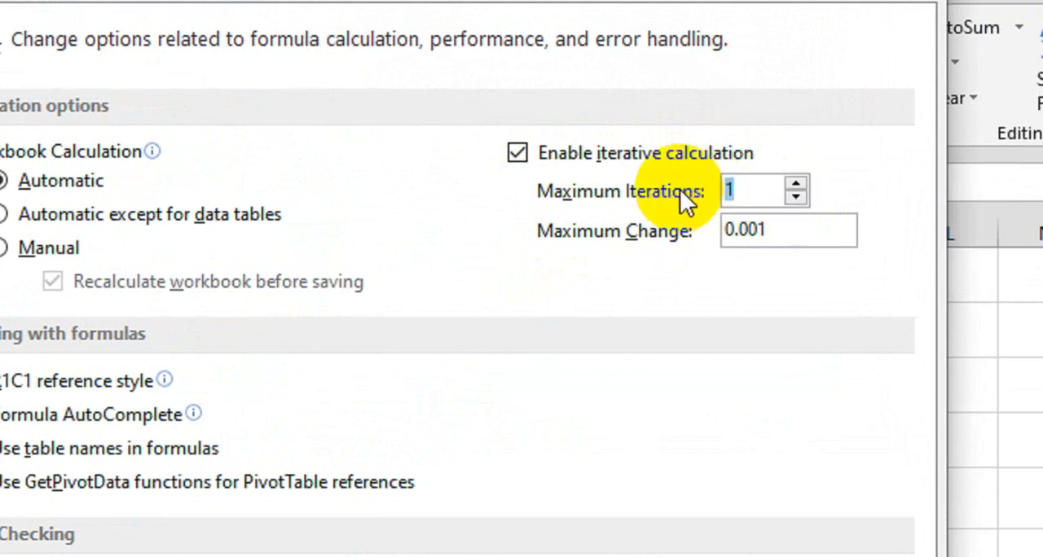
pyautogui.write('100')
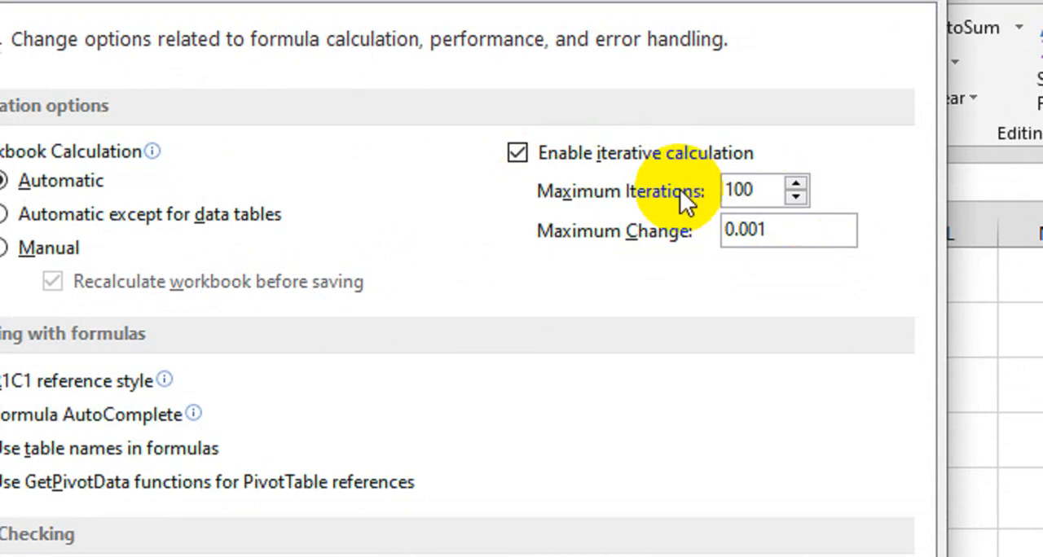
pyautogui.press('BackSpace')
pyautogui.press('BackSpace')
pyautogui.write('1')
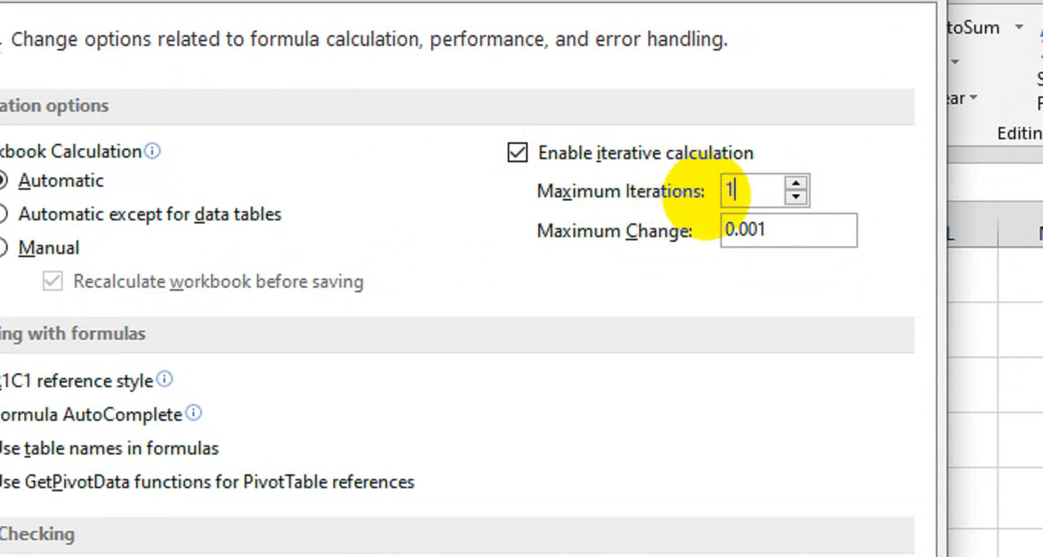
pyautogui.click(524, 159)
pyautogui.click(523, 159)
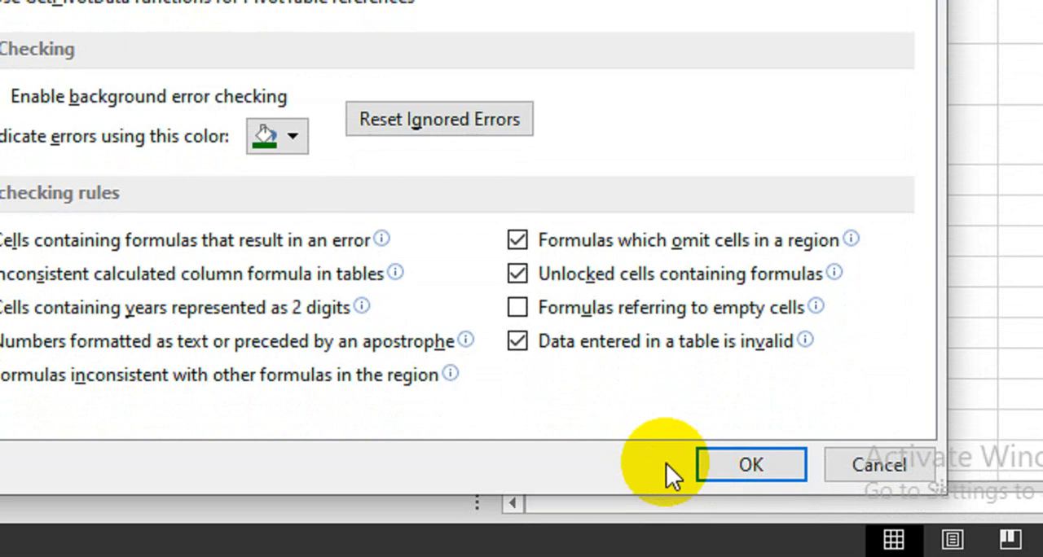
pyautogui.click(714, 457)
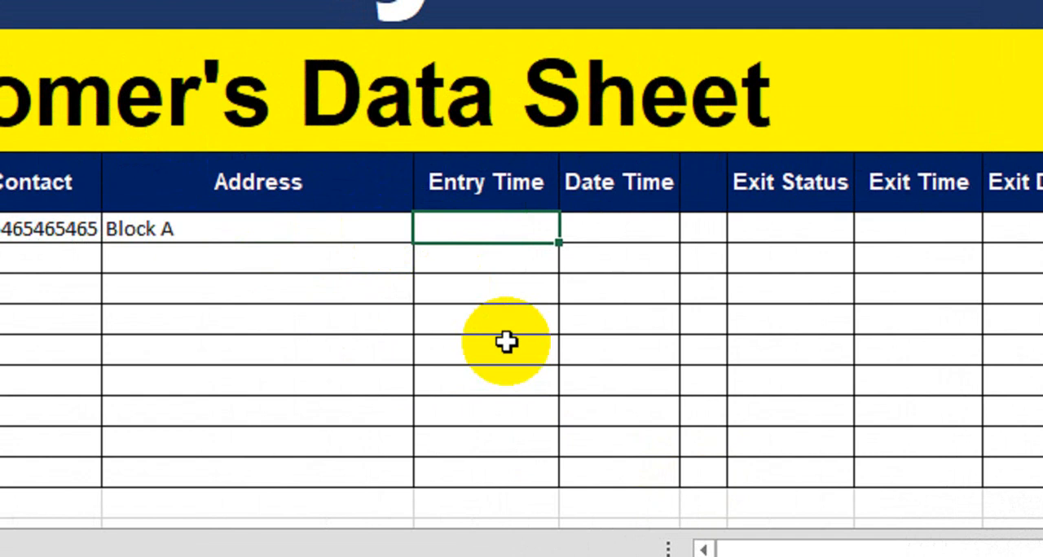
# Begin an IF formula in the Entry Time cell F8 with the logical test B8<>"" on the customer name
pyautogui.write('=if')
pyautogui.press('Tab')
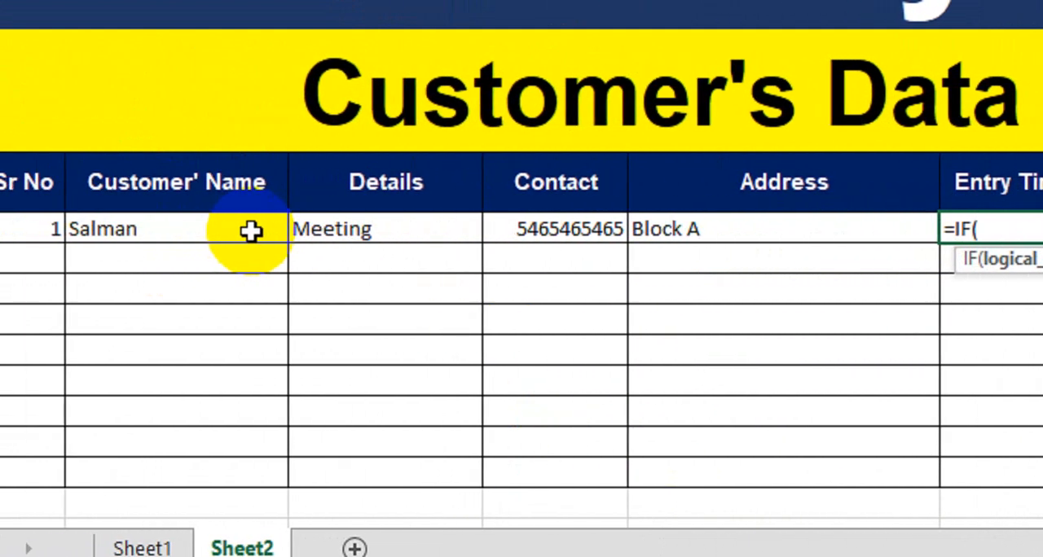
pyautogui.click(253, 231)
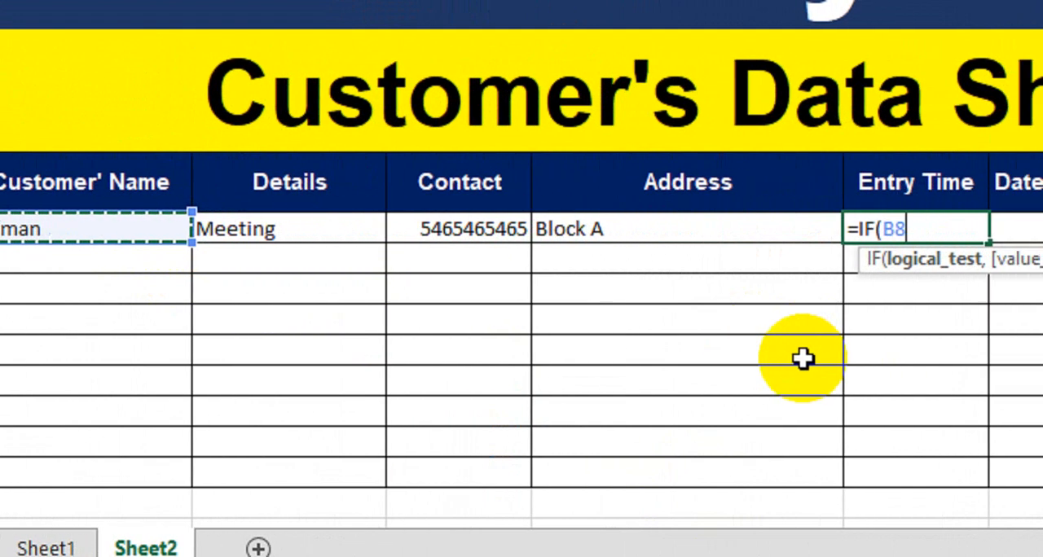
pyautogui.write('<>')
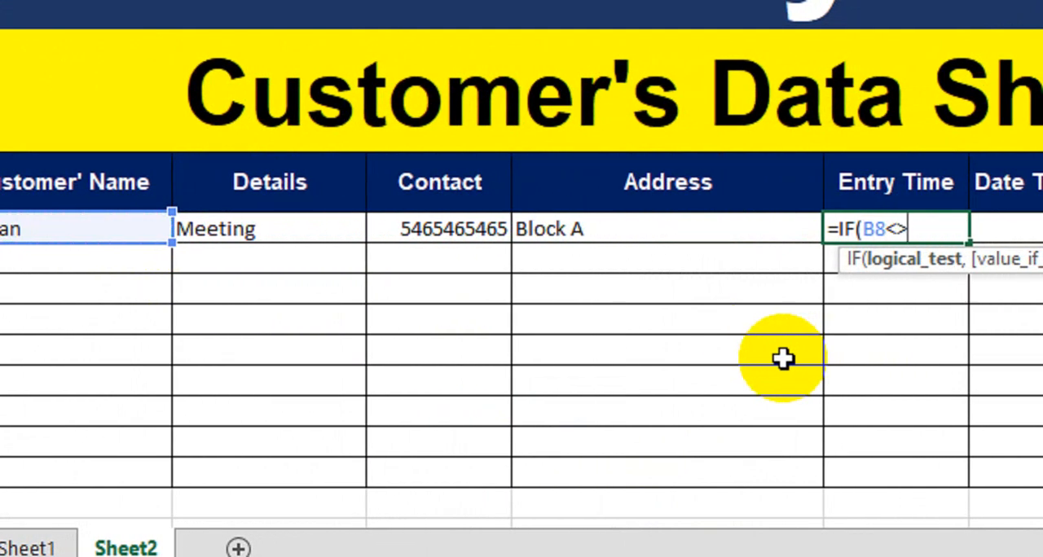
pyautogui.write('""')
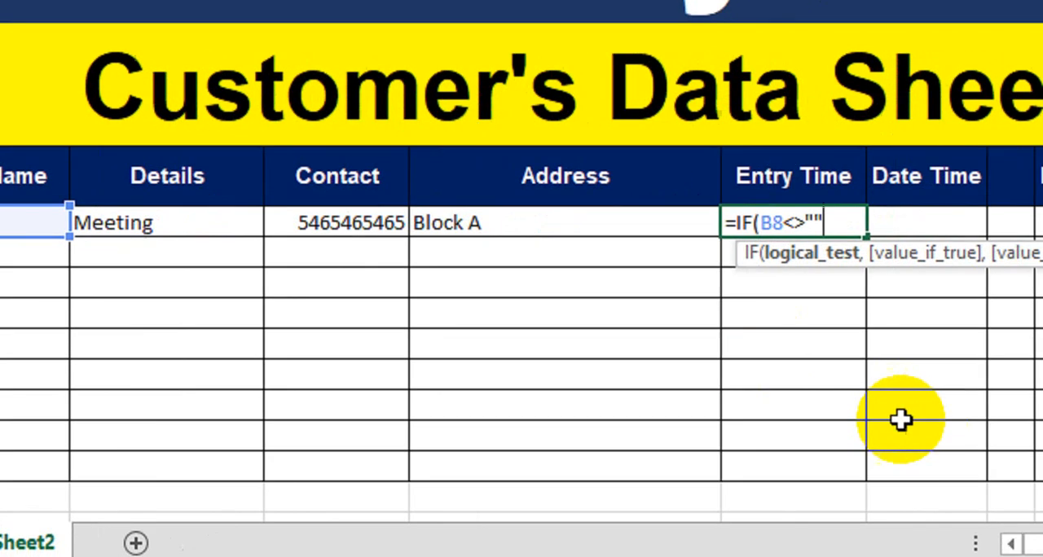
pyautogui.write(',')
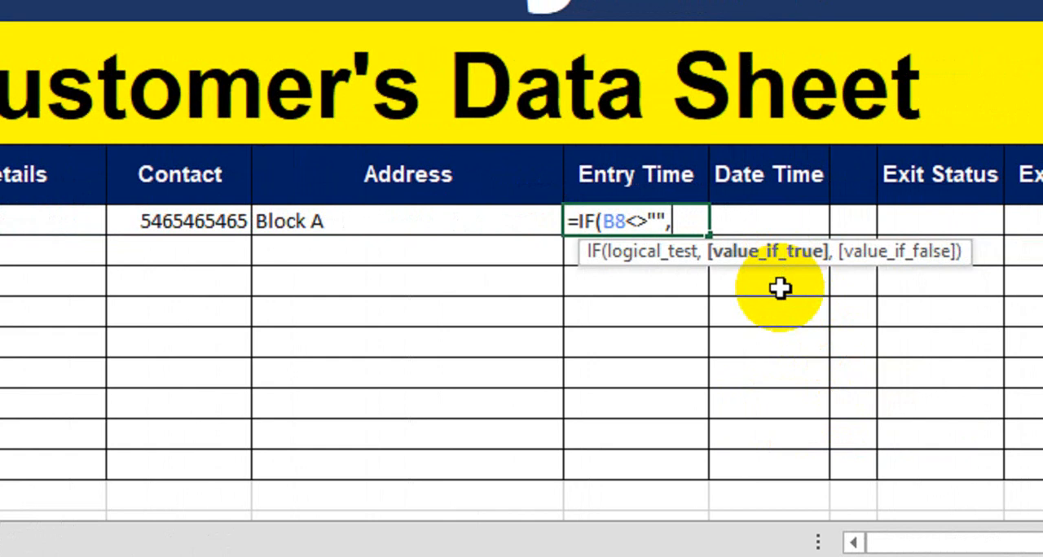
# Nest a second IF as the value-if-true of the F8 formula, with the logical test F8=""
pyautogui.write('IF(')
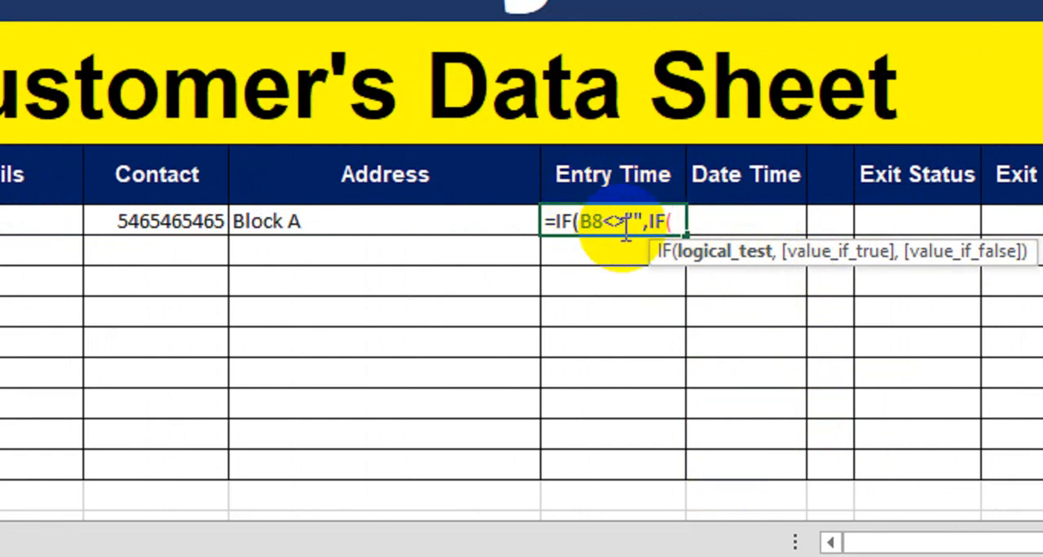
pyautogui.click(597, 247)
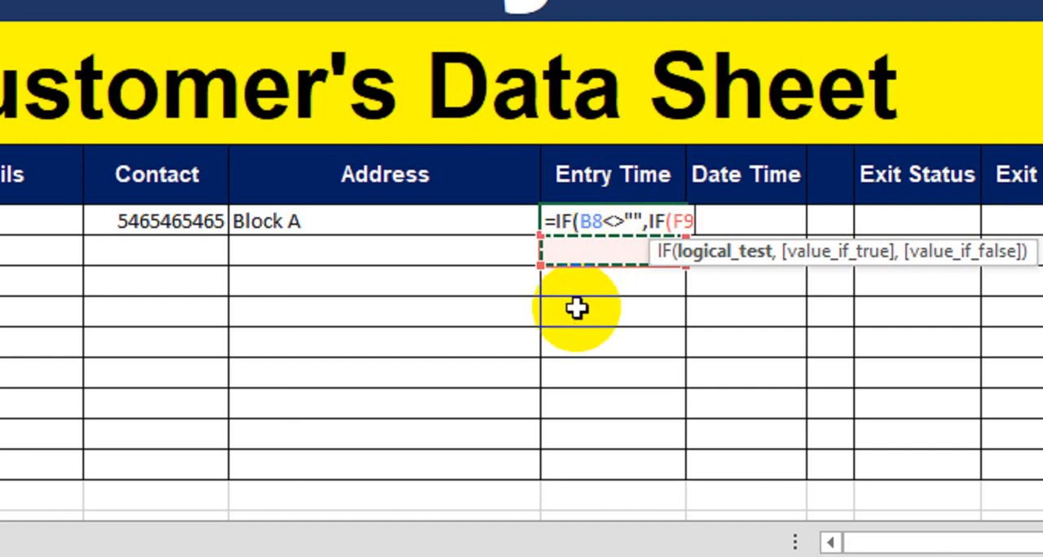
pyautogui.press('Up')
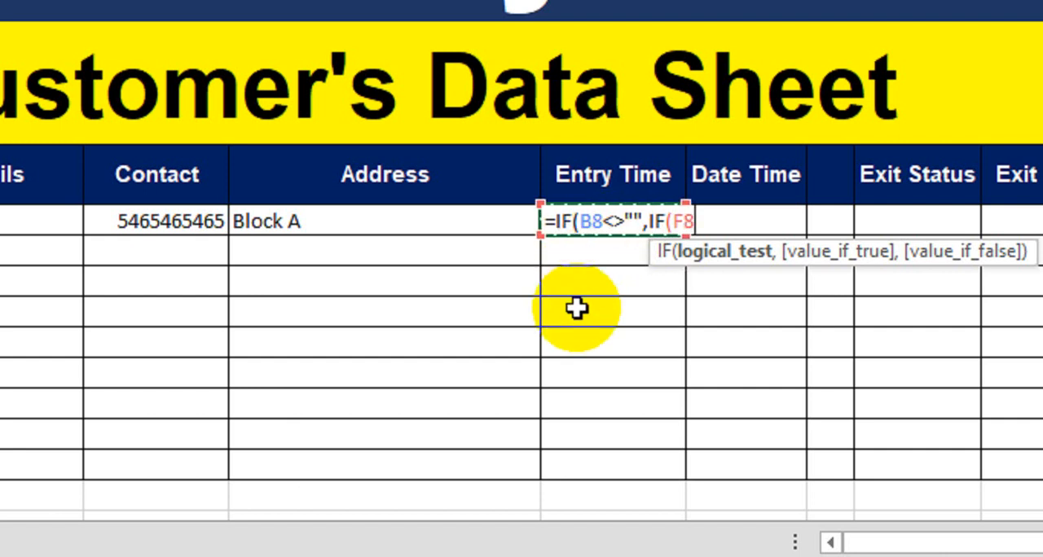
pyautogui.write('="",')
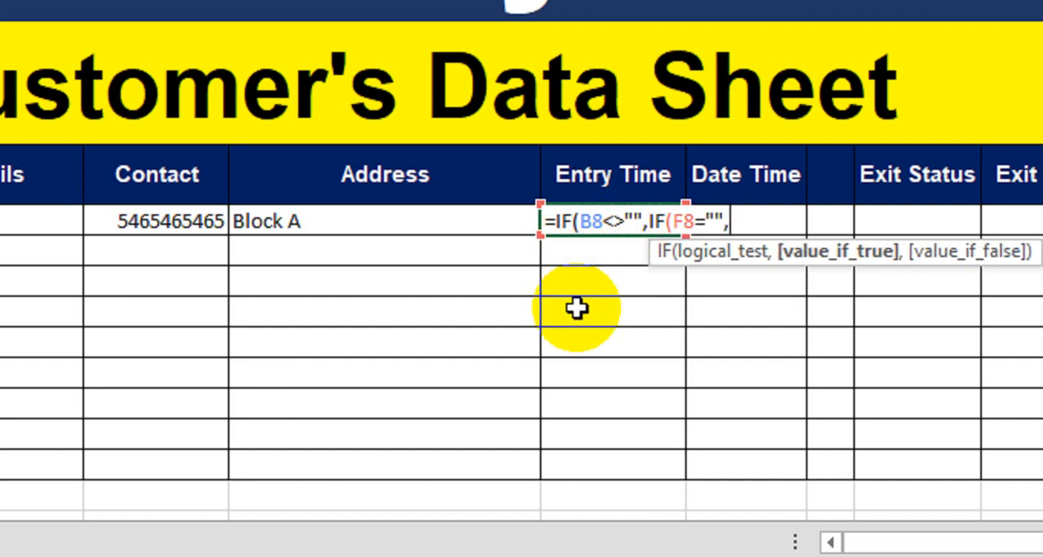
pyautogui.write('Now')
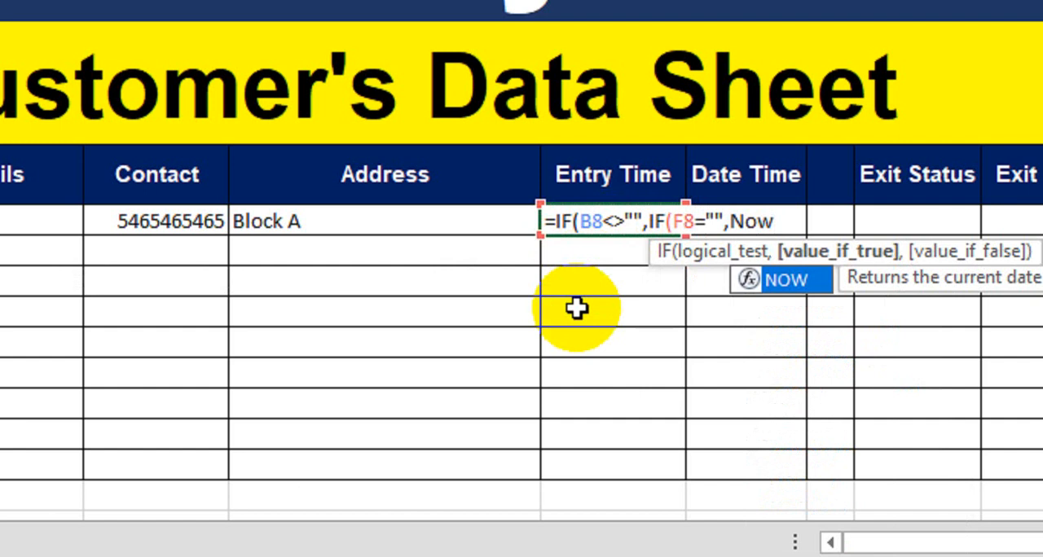
# Finish the F8 formula with NOW() and F8 as the nested IF's results and "" as the outer value-if-false, and enter it
pyautogui.press('Tab')
pyautogui.write(')')
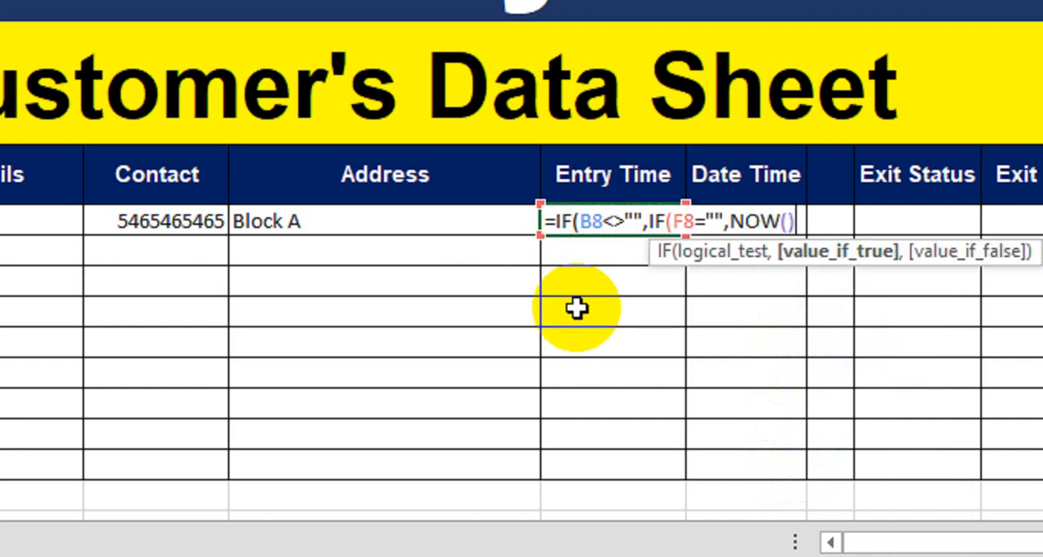
pyautogui.write(',')
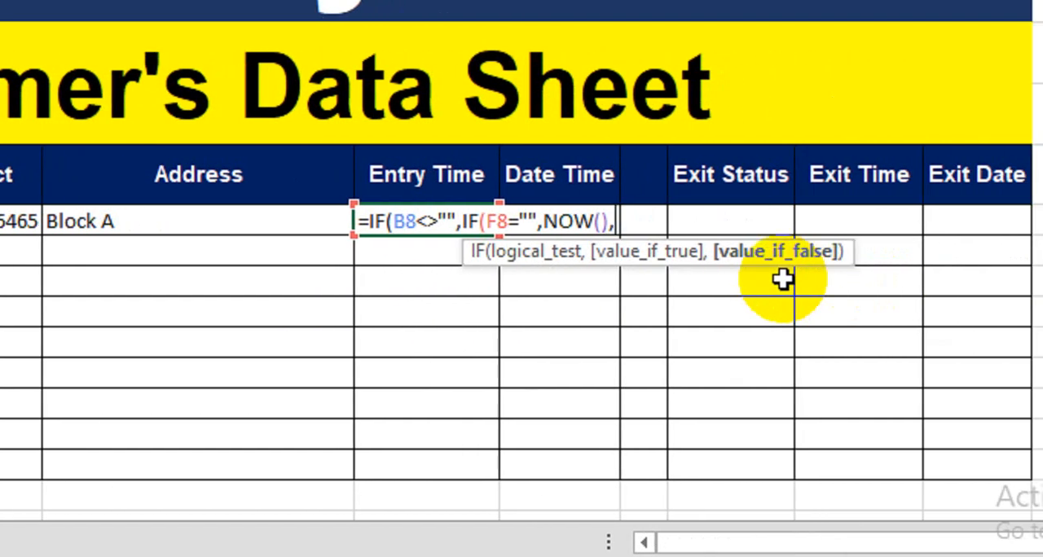
pyautogui.click(428, 250)
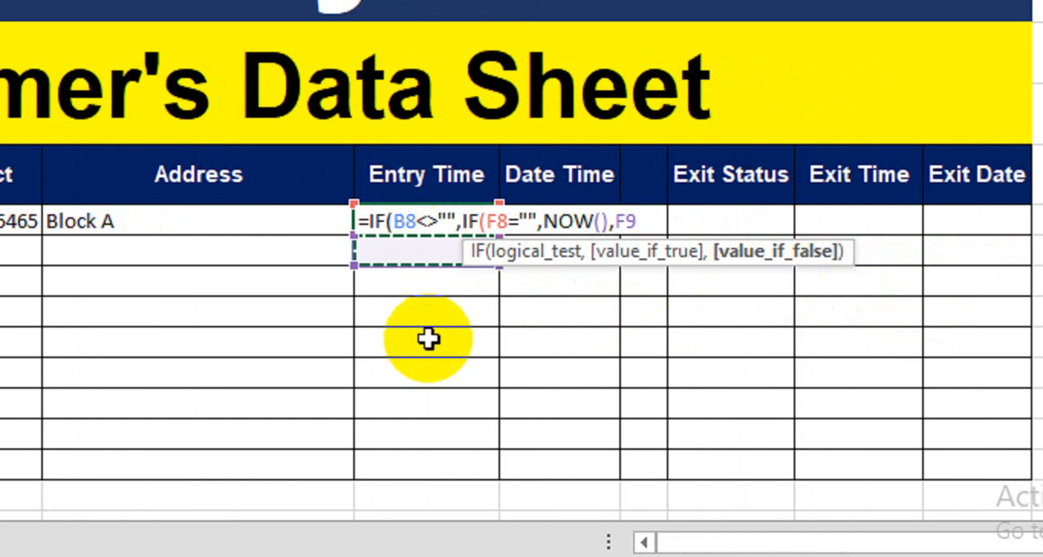
pyautogui.press('Up')
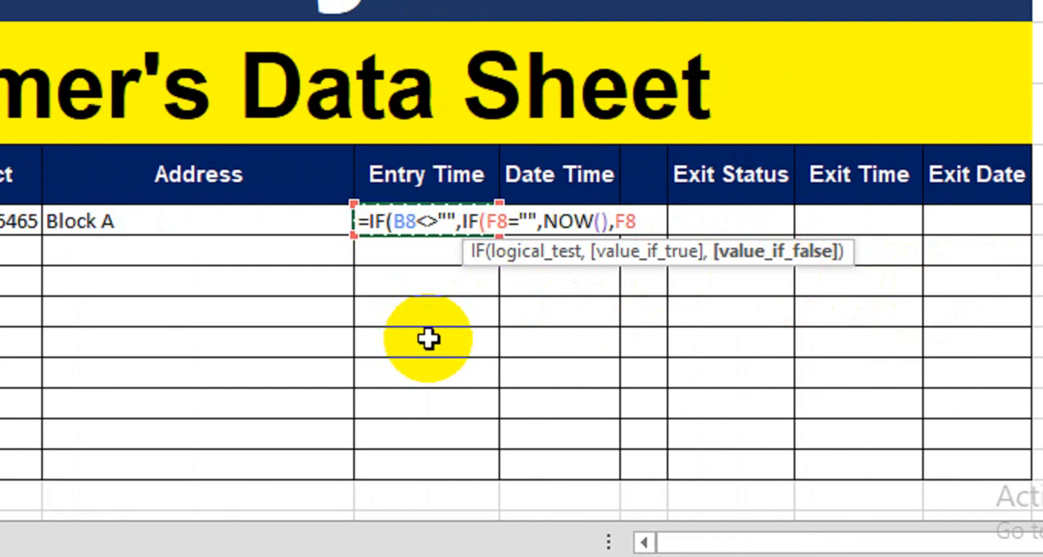
pyautogui.write('),')
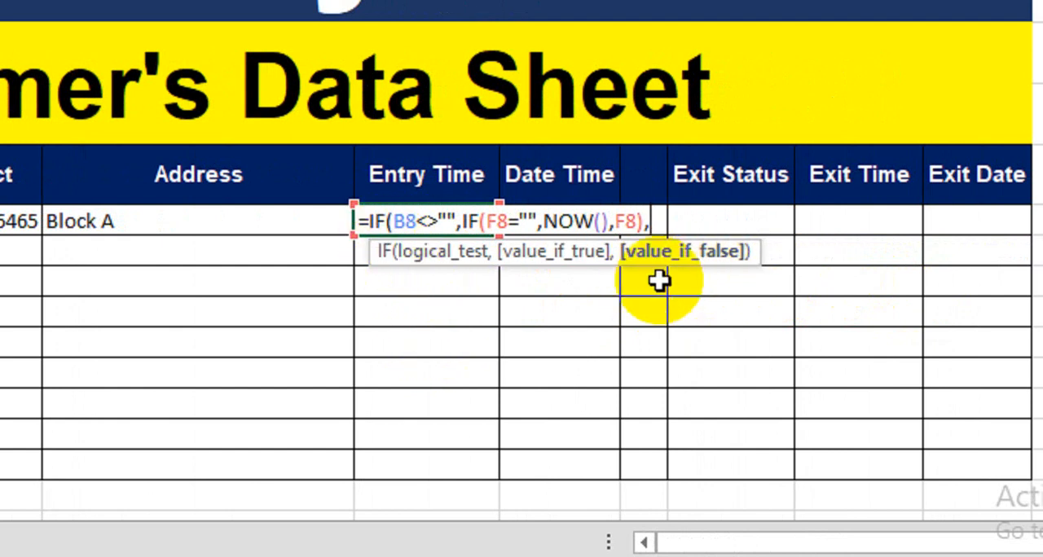
pyautogui.write('"")')
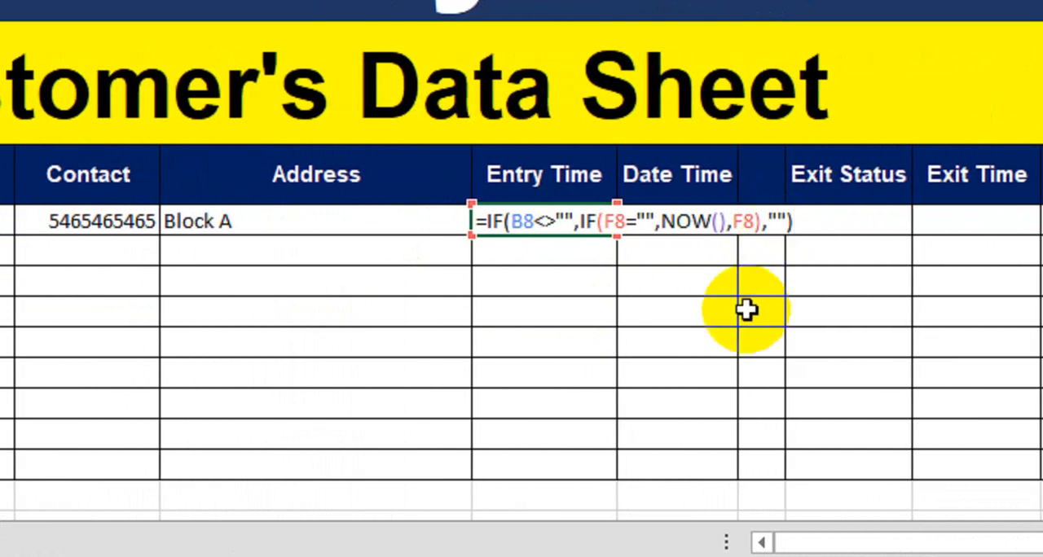
pyautogui.press('Return')
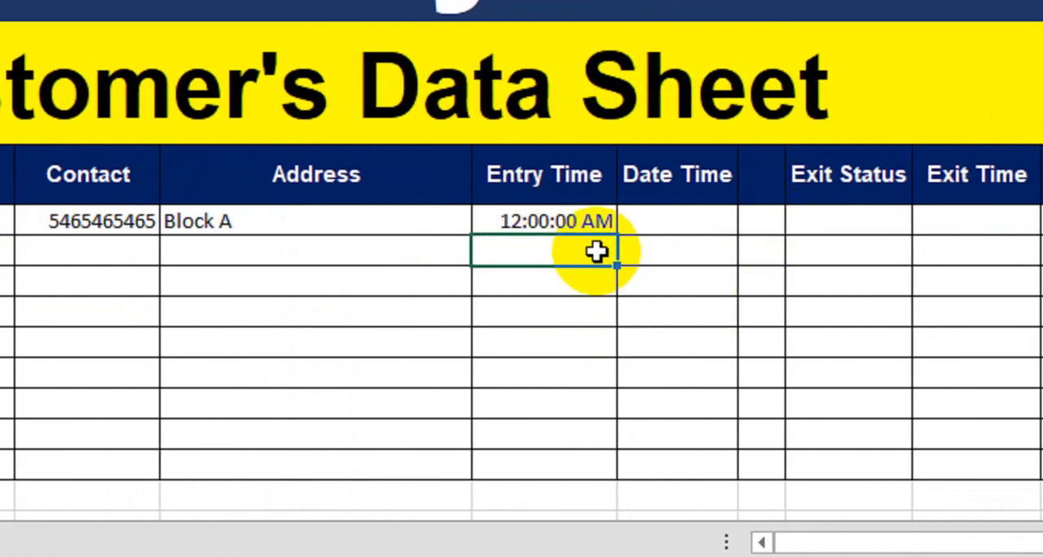
pyautogui.click(563, 221)
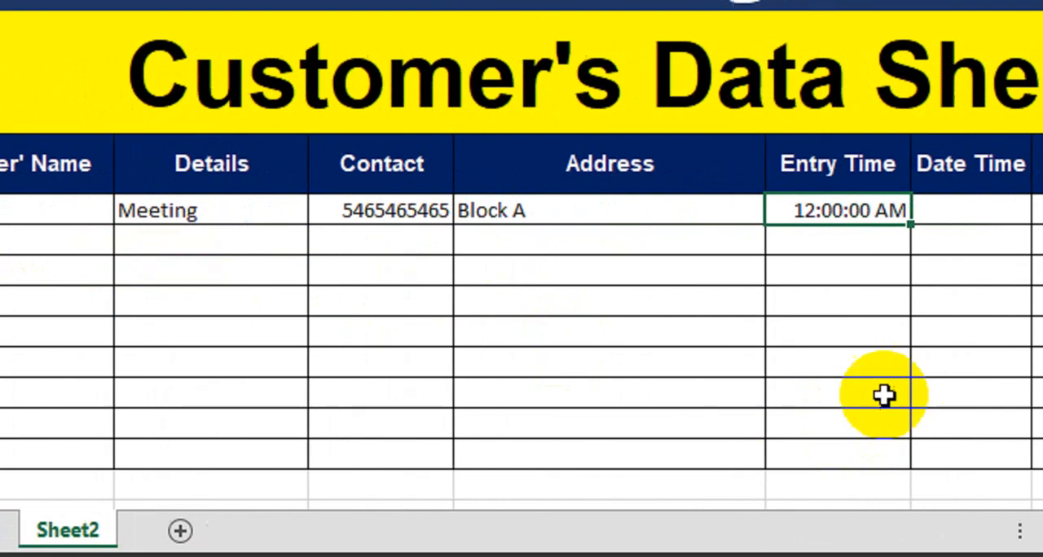
pyautogui.click(988, 378)
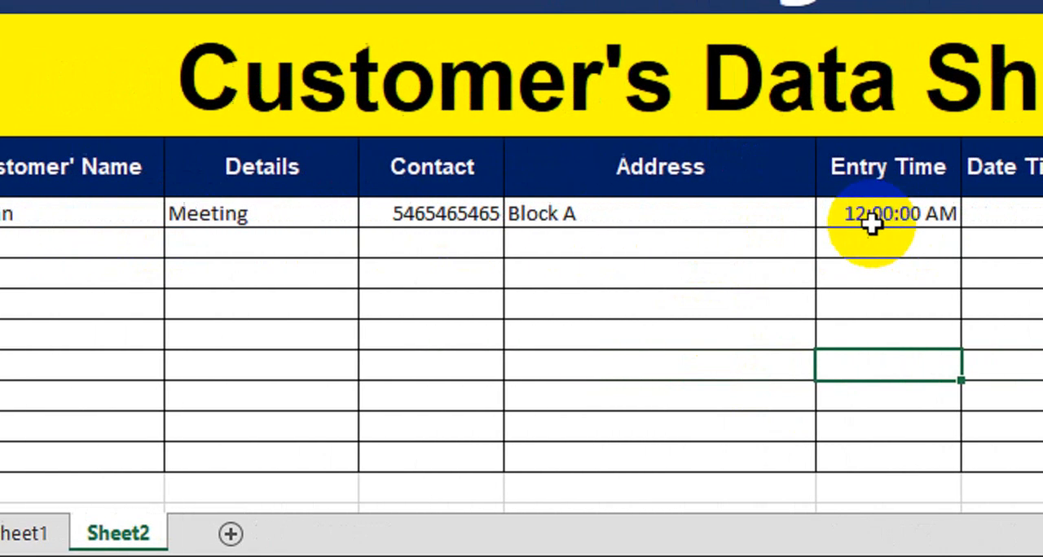
pyautogui.click(1028, 219)
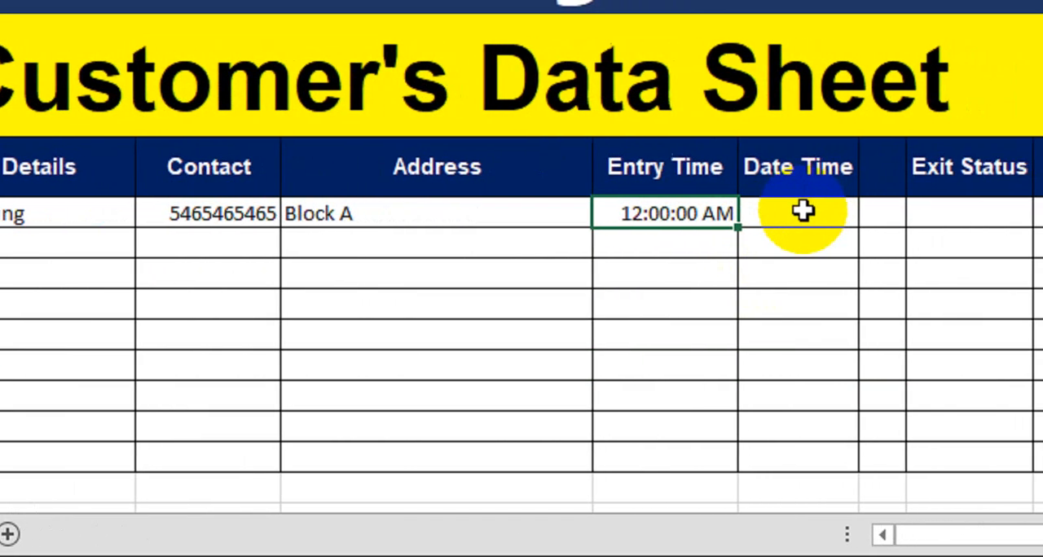
pyautogui.click(968, 163)
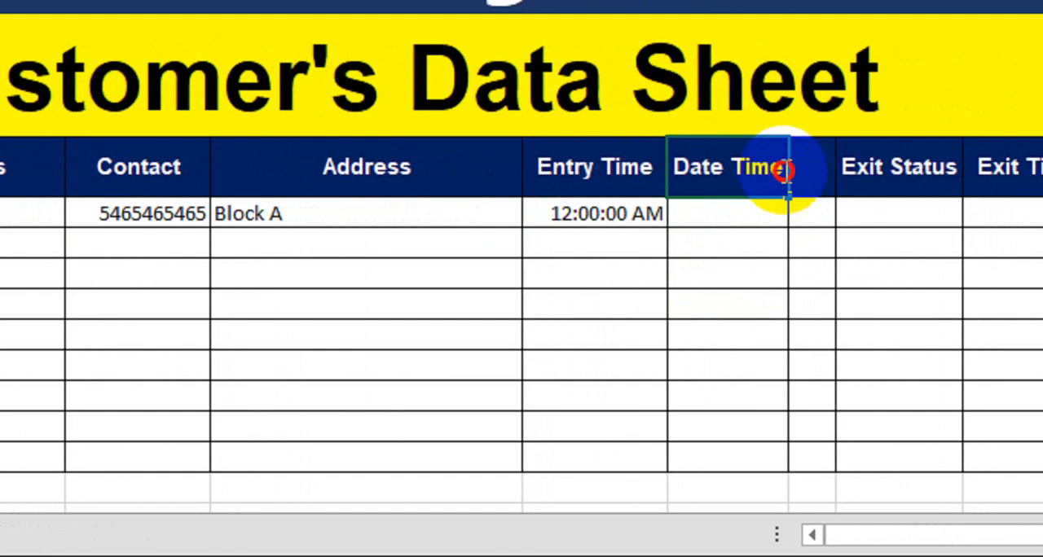
# Begin an IF formula in the Date Time cell G8 with the logical test B8<>"" on the customer name
pyautogui.click(759, 210)
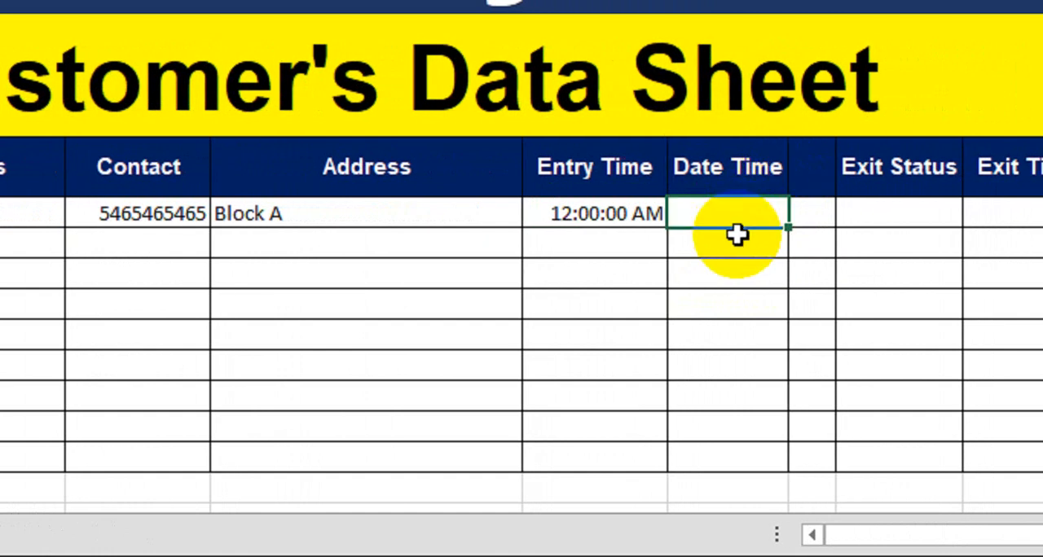
pyautogui.write('=if')
pyautogui.press('Tab')
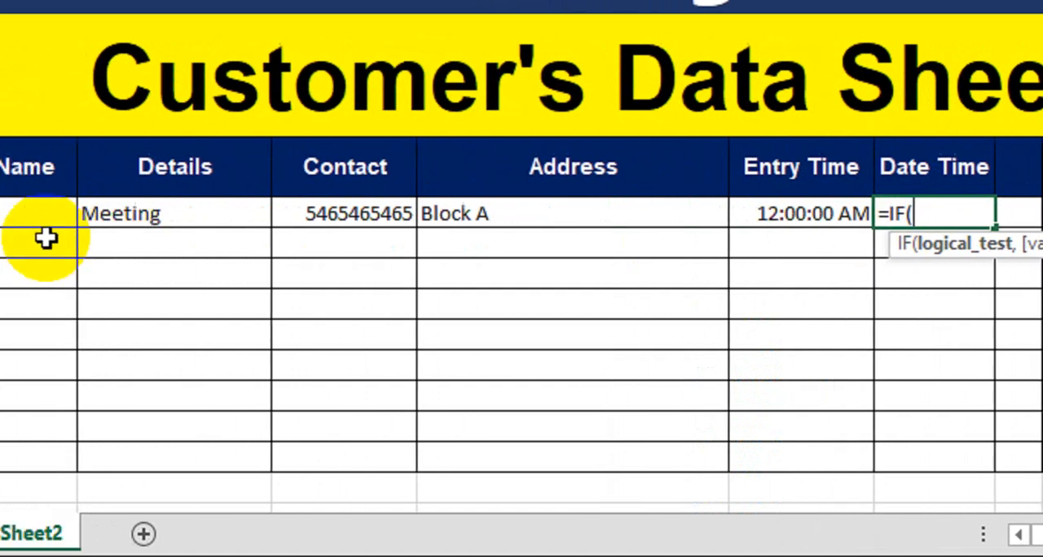
pyautogui.click(235, 219)
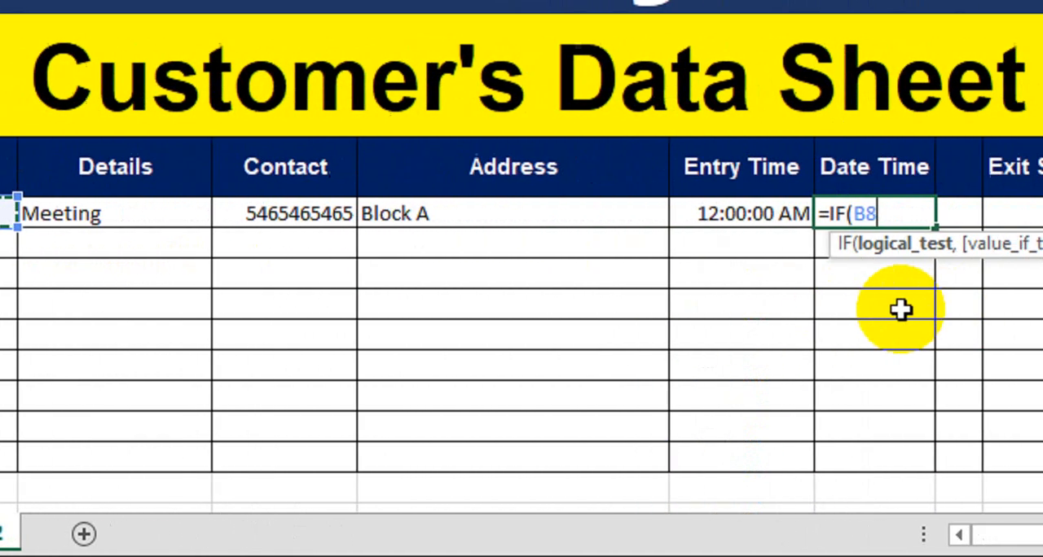
pyautogui.write('<>')
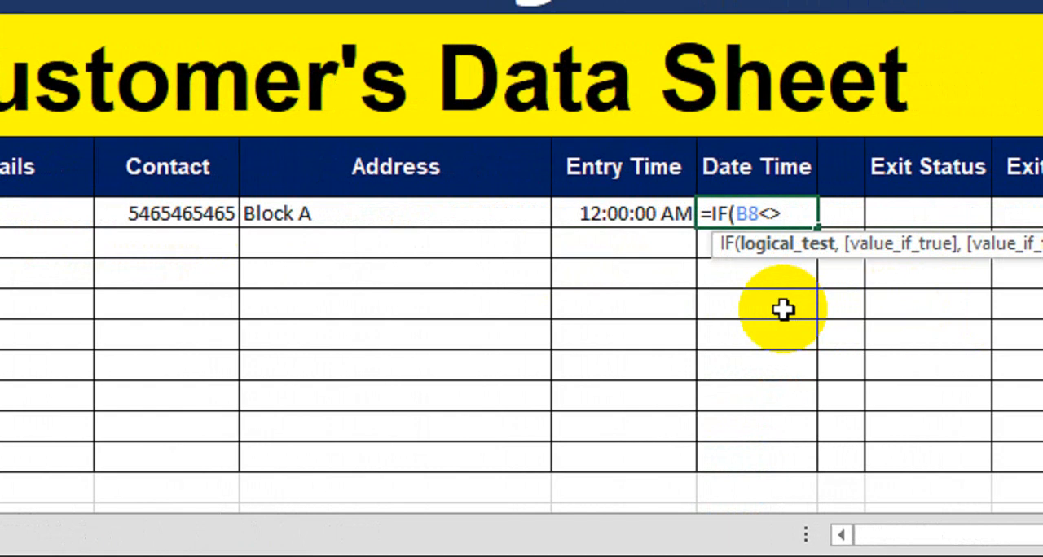
pyautogui.write('"",if')
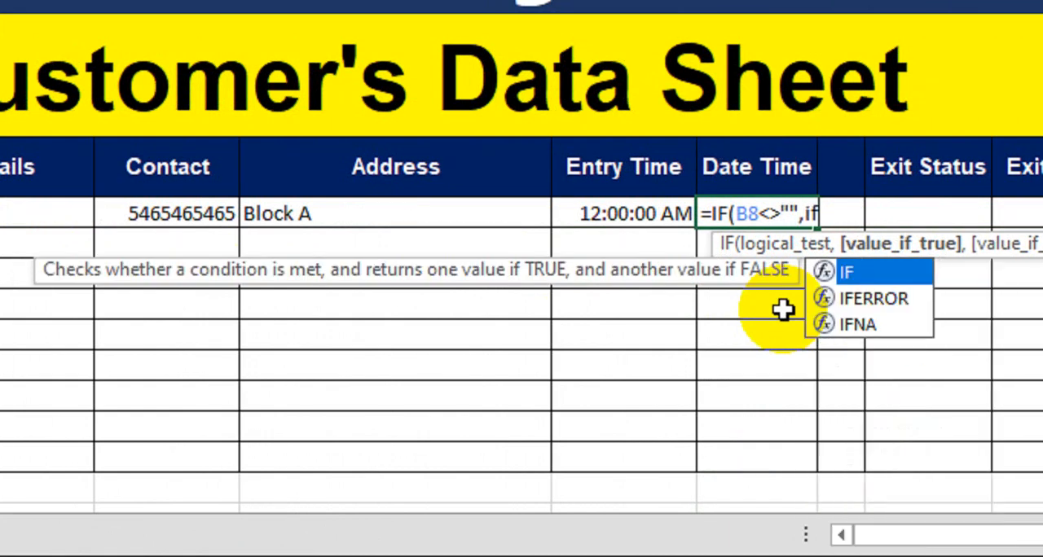
# Nest a second IF as the value-if-true of the G8 formula, with the logical test G8=""
pyautogui.press('Tab')
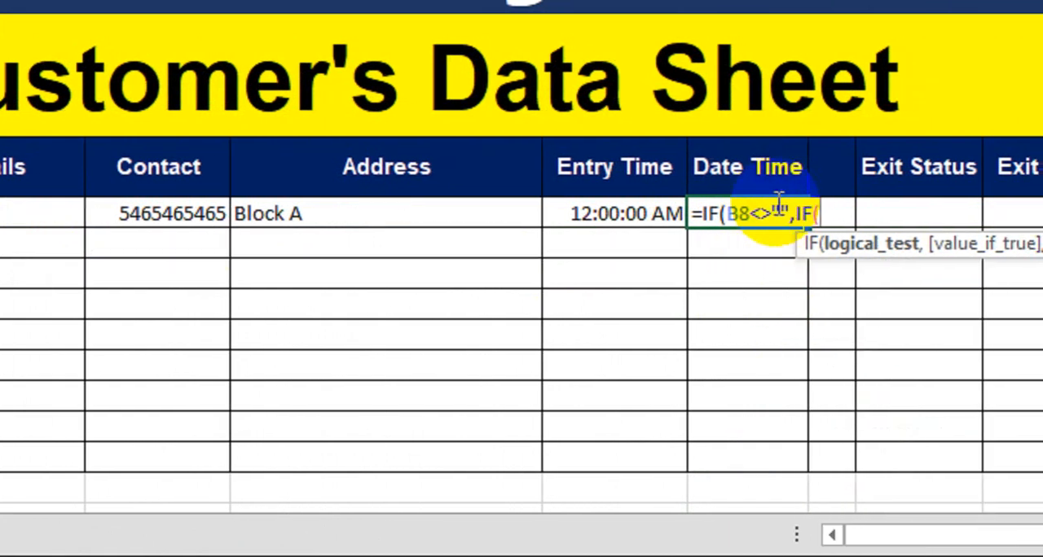
pyautogui.click(744, 253)
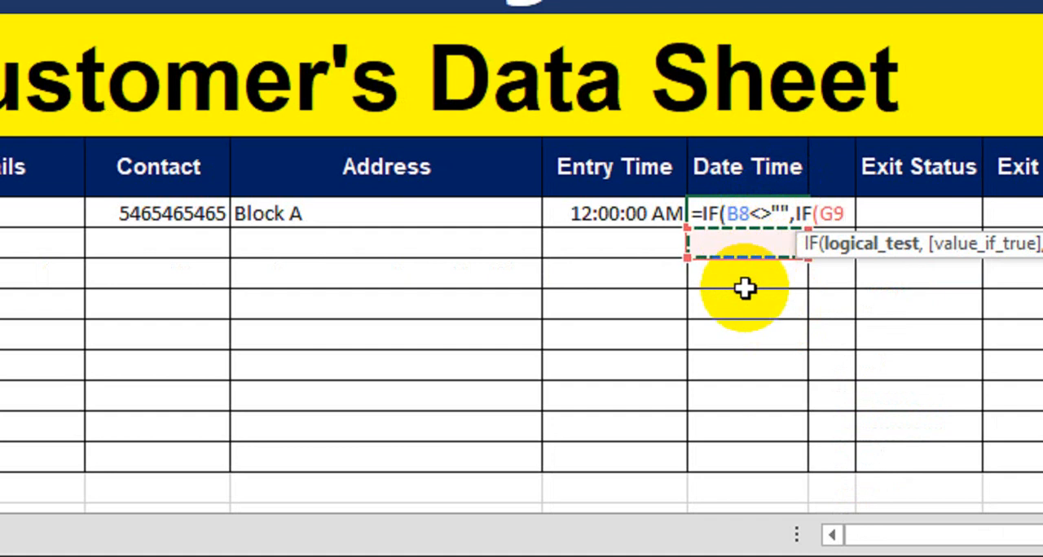
pyautogui.press('Up')
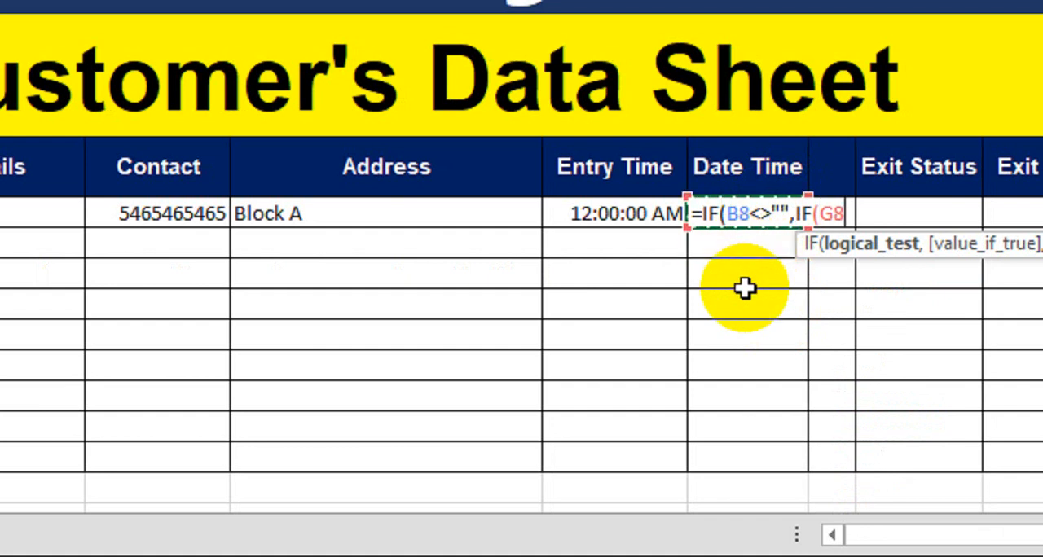
pyautogui.write('="",')
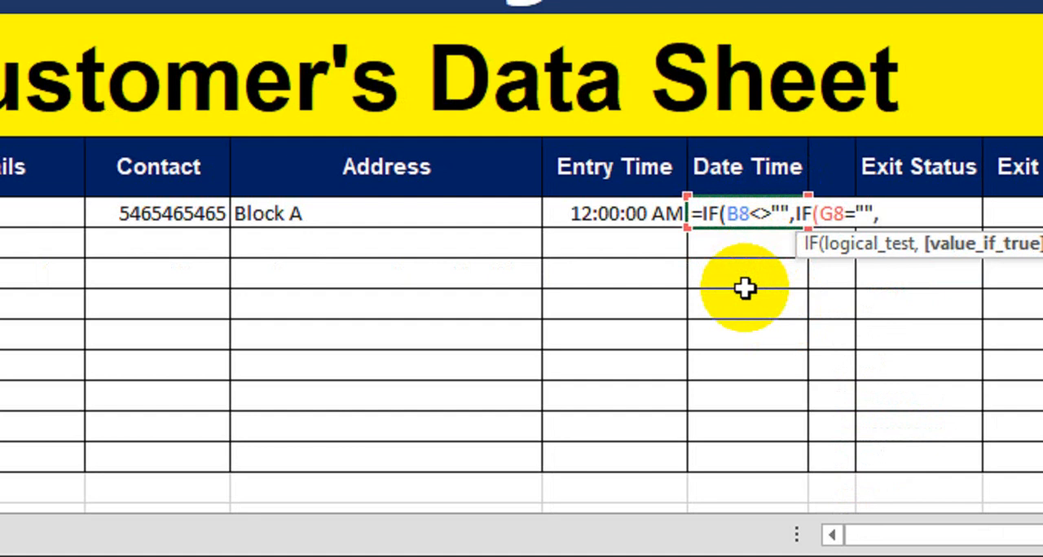
pyautogui.write('Now')
# Finish the G8 formula with NOW() and G8 as the nested IF's results and "" as the outer value-if-false, and enter it
pyautogui.press('Tab')
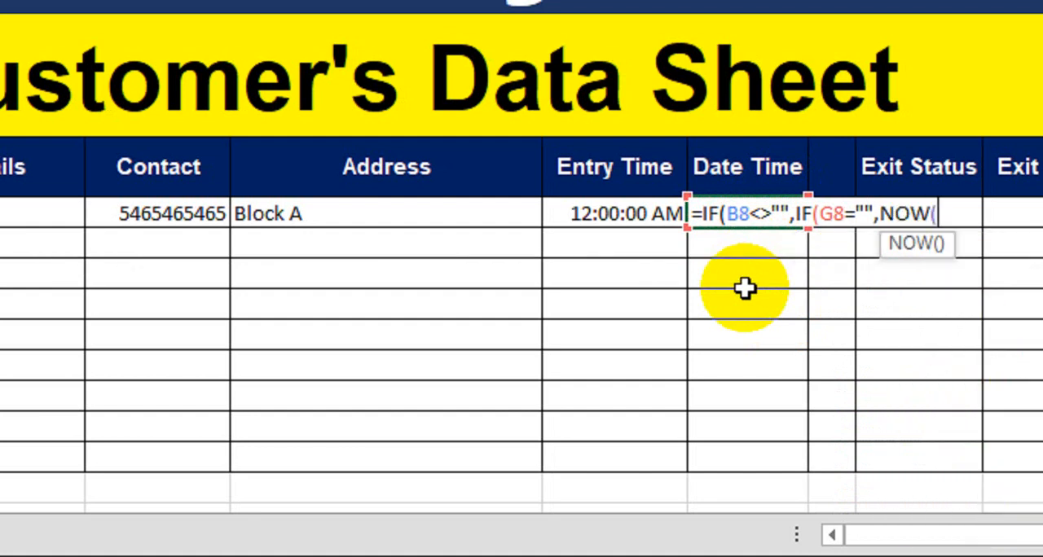
pyautogui.write(')')
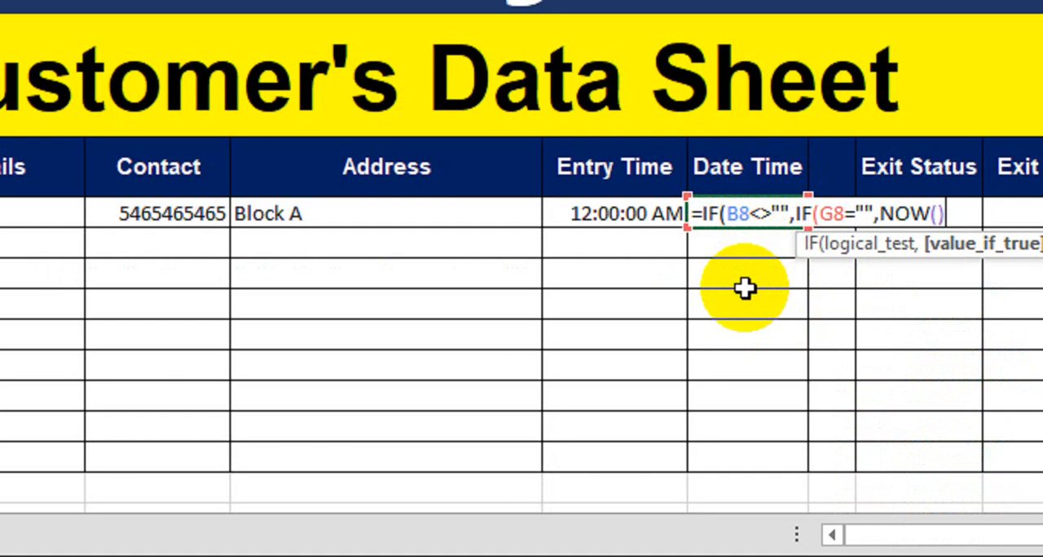
pyautogui.write(',')
pyautogui.click(751, 244)
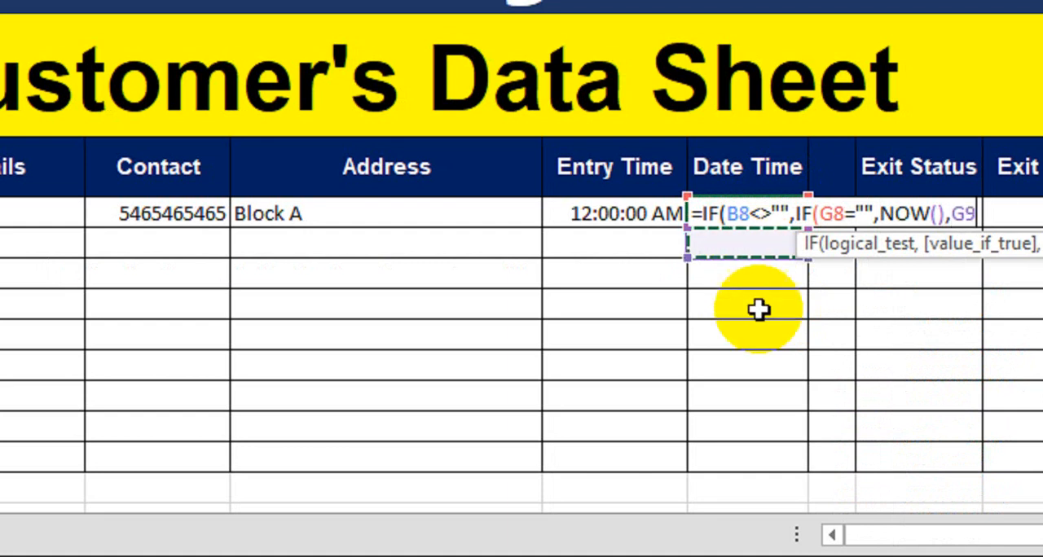
pyautogui.press('Up')
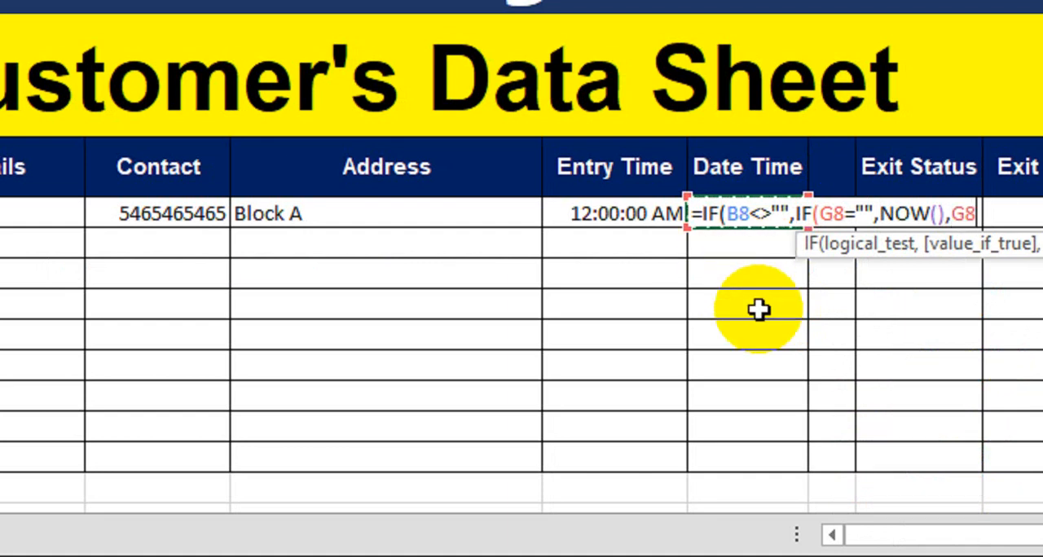
pyautogui.write('),')
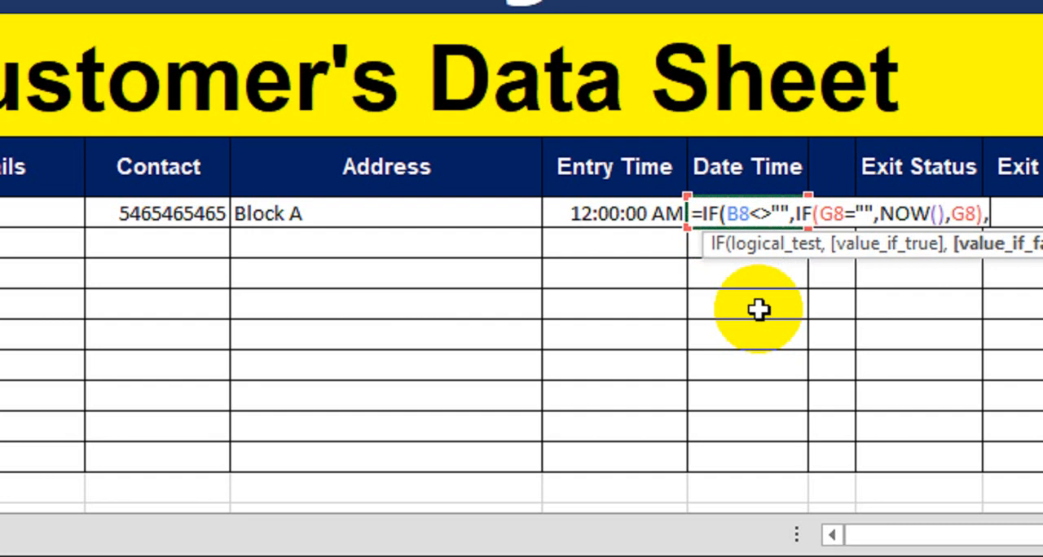
pyautogui.write('"")')
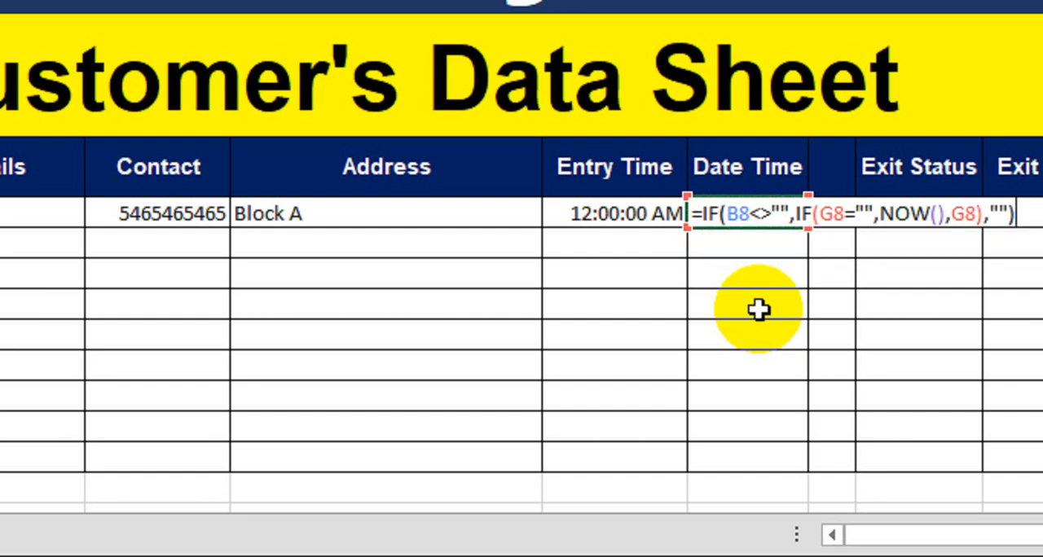
pyautogui.press('Return')
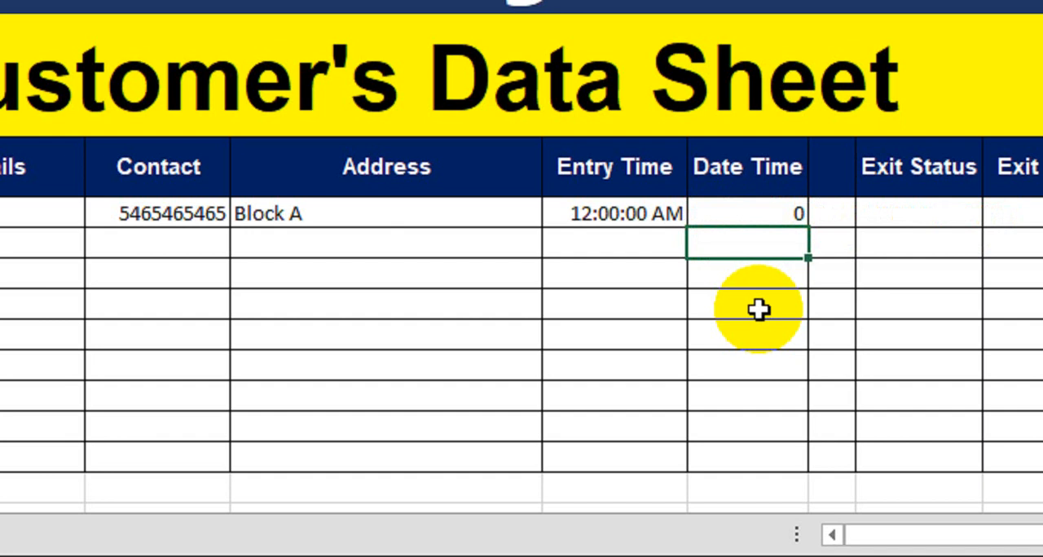
# Clear the customer name in B8 and enter it again to trigger the entry time and date formulas
pyautogui.click(750, 214)
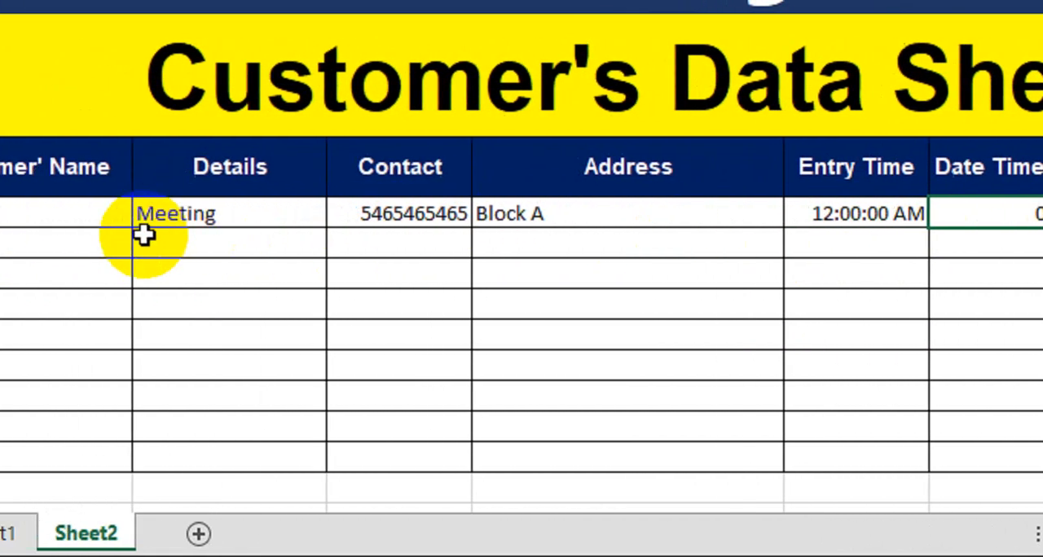
pyautogui.click(52, 226)
pyautogui.press('Delete')
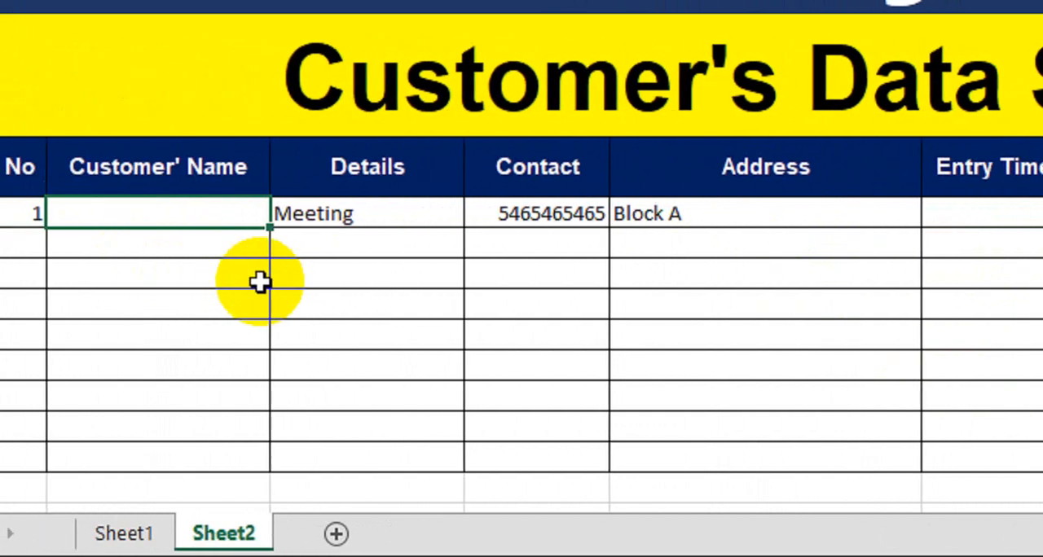
pyautogui.write('Salman')
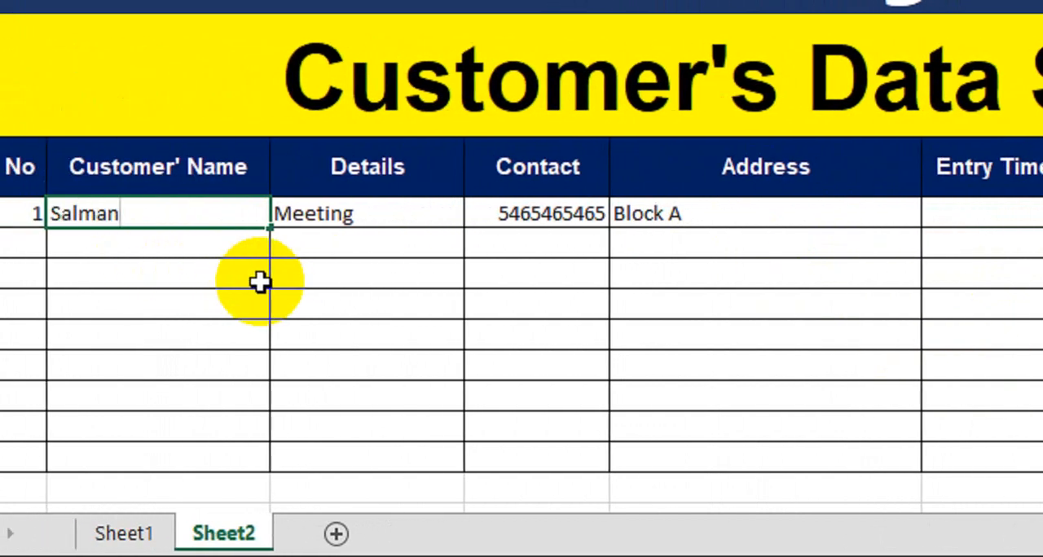
pyautogui.press('Return')
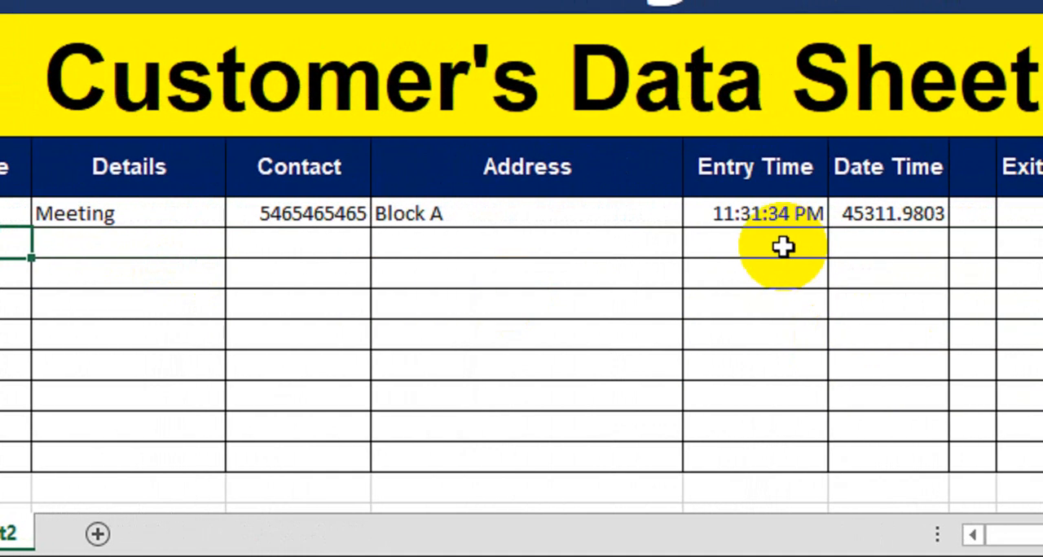
# Format the Date Time cell G8 as a Date with the 14-Mar type
pyautogui.click(917, 214)
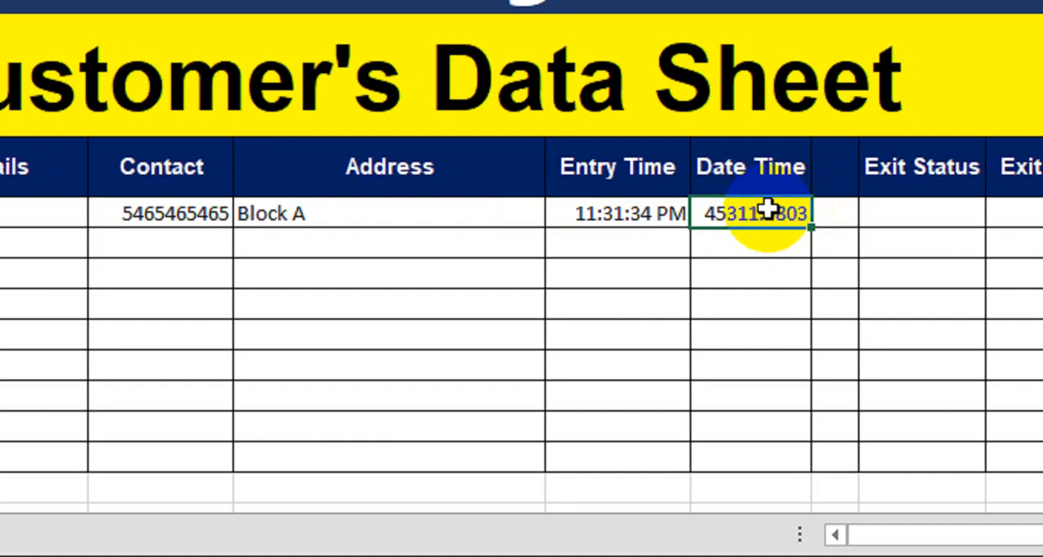
pyautogui.hotkey('ctrl', '1')
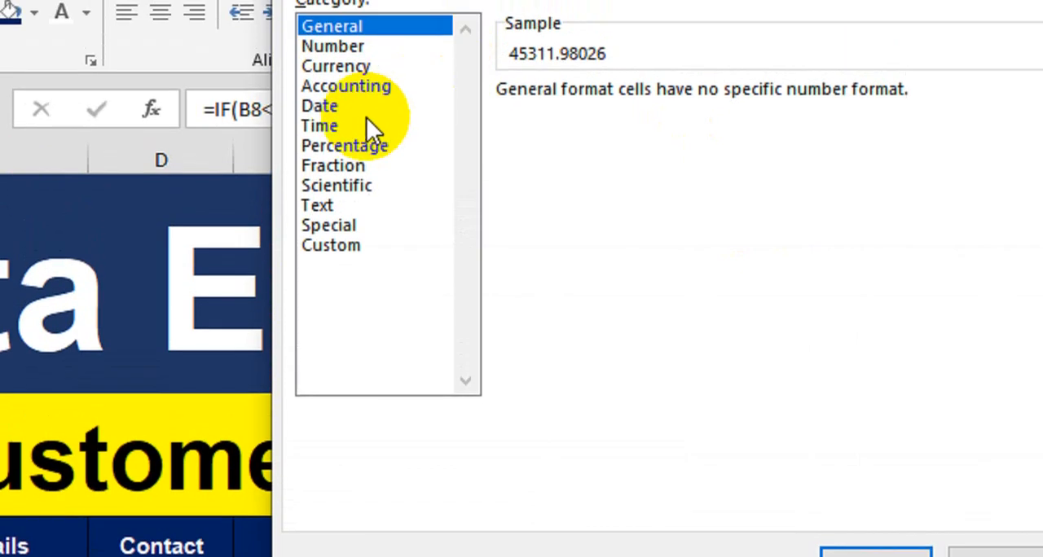
pyautogui.click(356, 147)
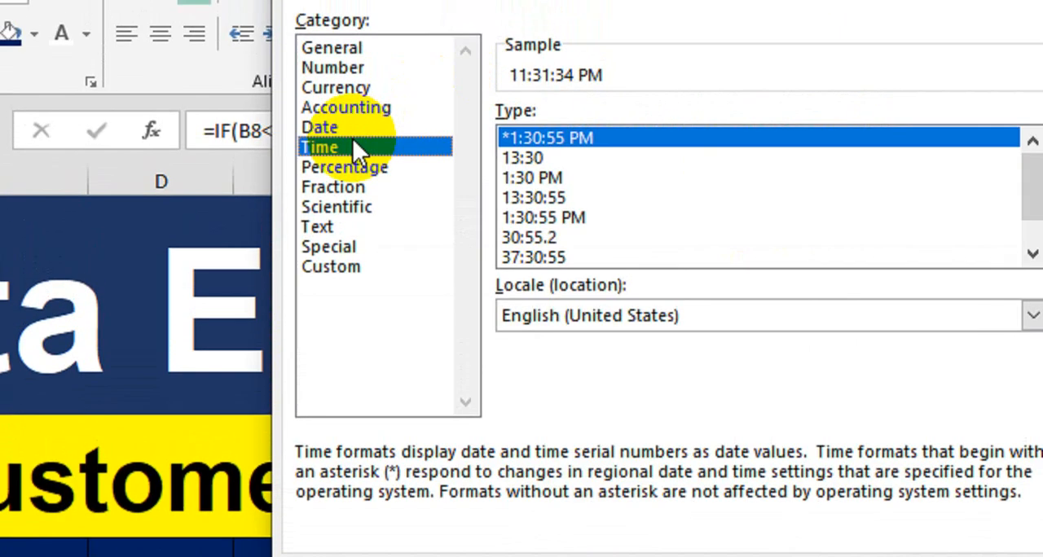
pyautogui.click(326, 139)
pyautogui.click(557, 254)
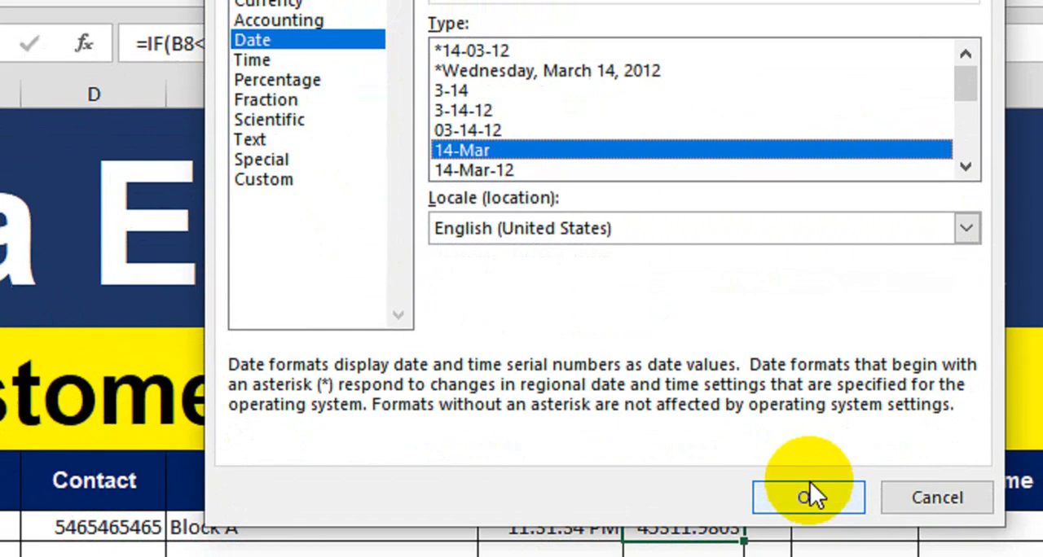
pyautogui.click(871, 556)
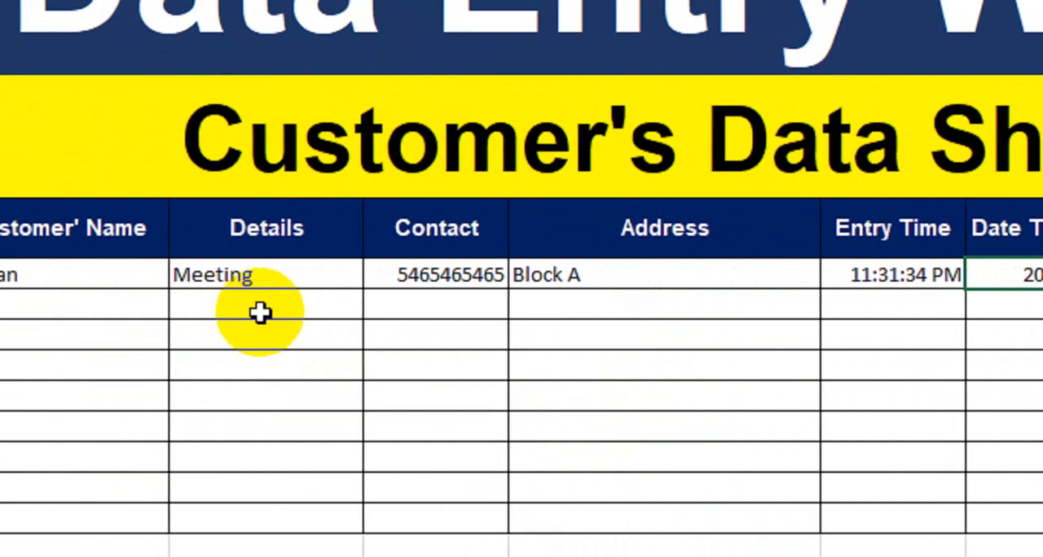
pyautogui.click(329, 295)
pyautogui.click(482, 274)
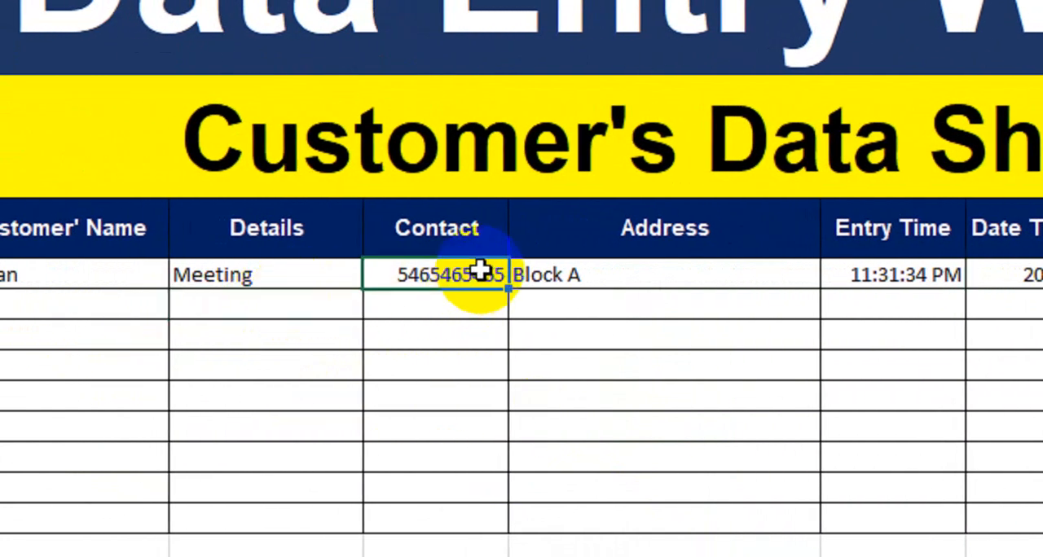
pyautogui.click(622, 277)
pyautogui.click(904, 277)
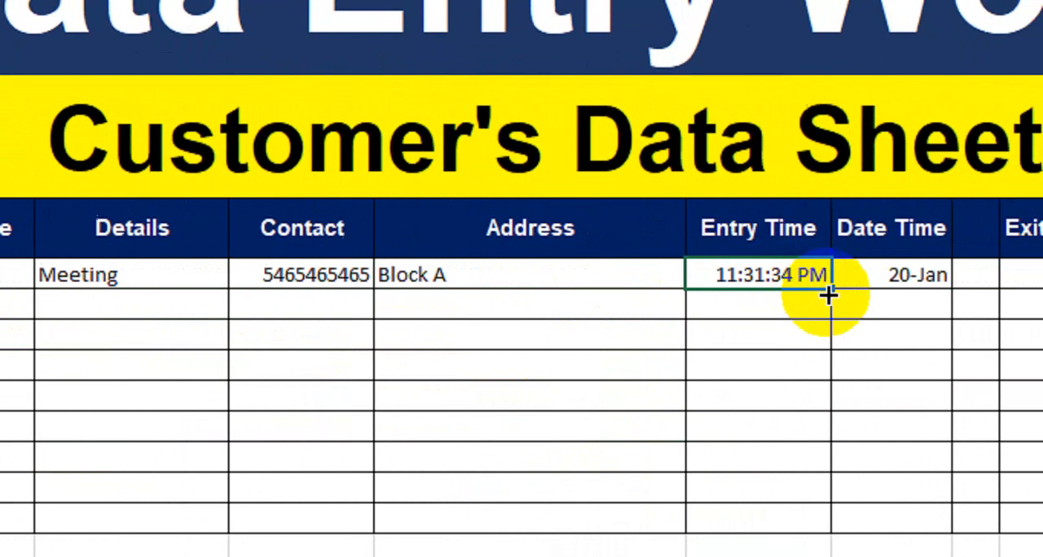
pyautogui.click(815, 277)
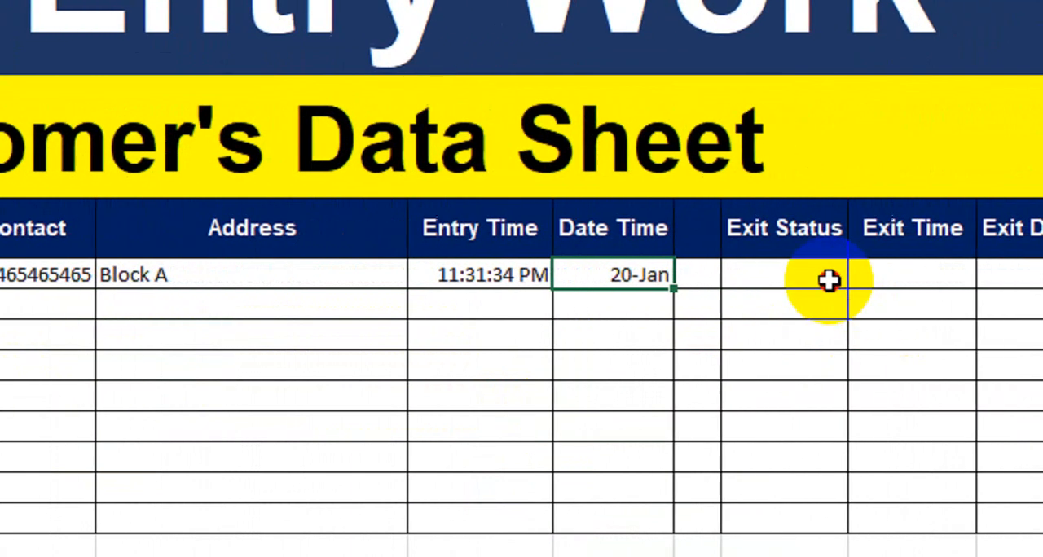
# Set the font of the blank Exit Status cells, from I8 down, to Wingdings 2
pyautogui.click(965, 277)
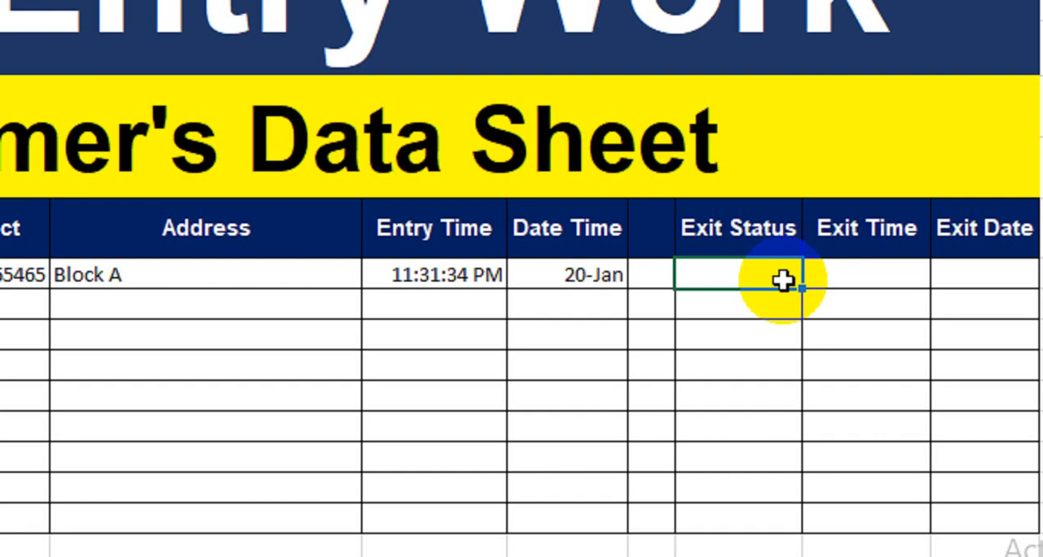
pyautogui.moveTo(782, 280); pyautogui.dragTo(755, 525)
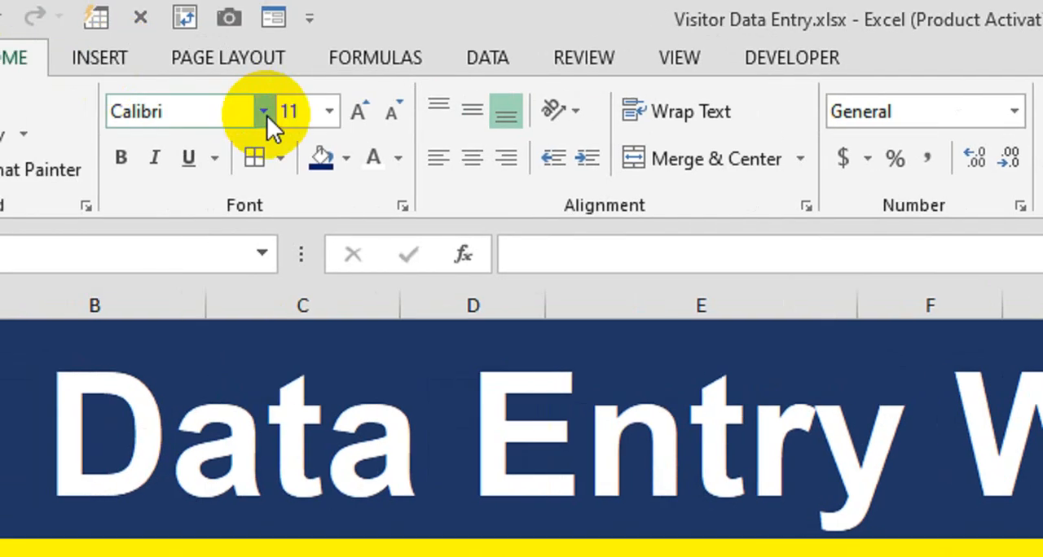
pyautogui.click(265, 112)
pyautogui.moveTo(525, 181); pyautogui.dragTo(521, 420)
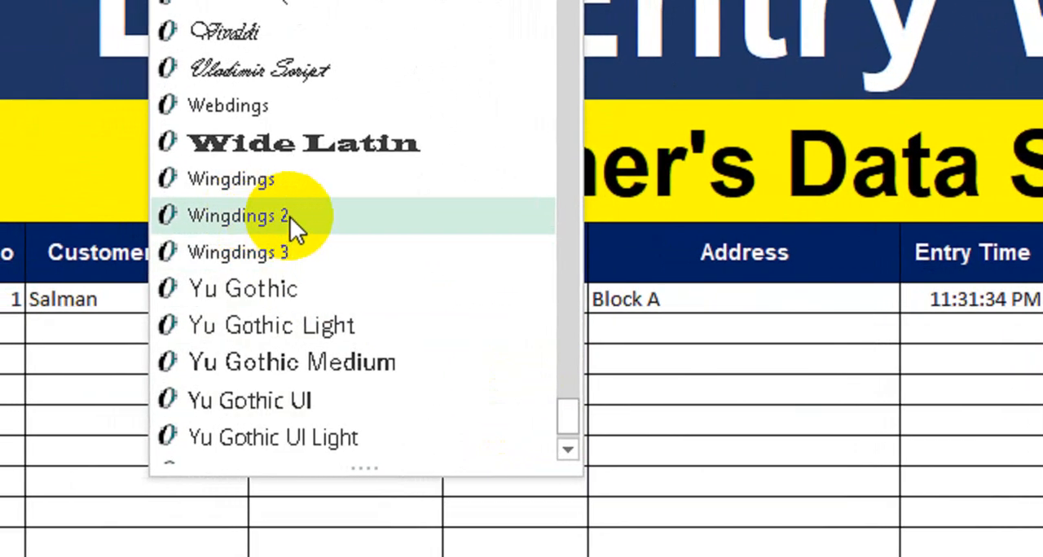
pyautogui.click(290, 216)
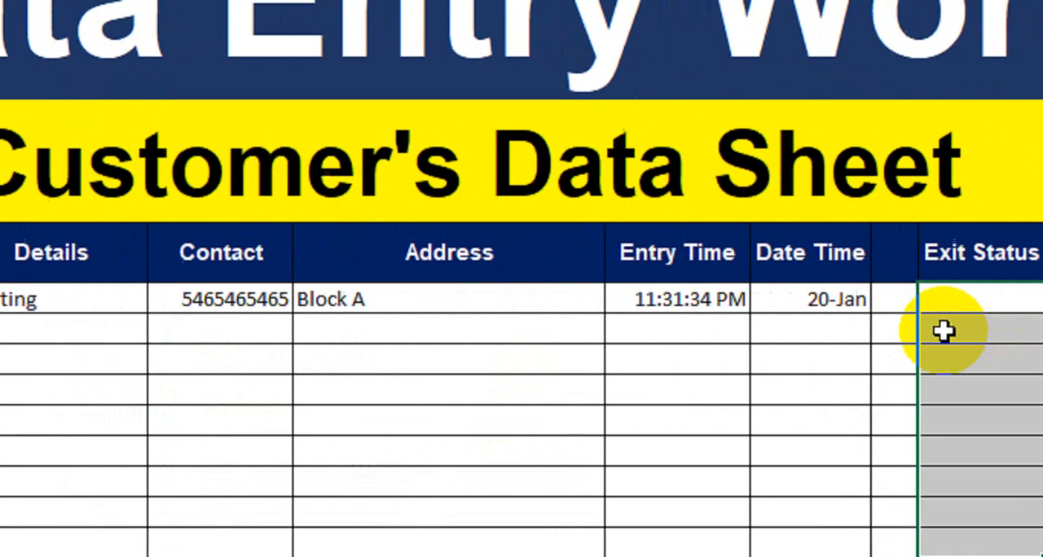
# Enter P in the Exit Status cell I8 as a check mark
pyautogui.click(847, 305)
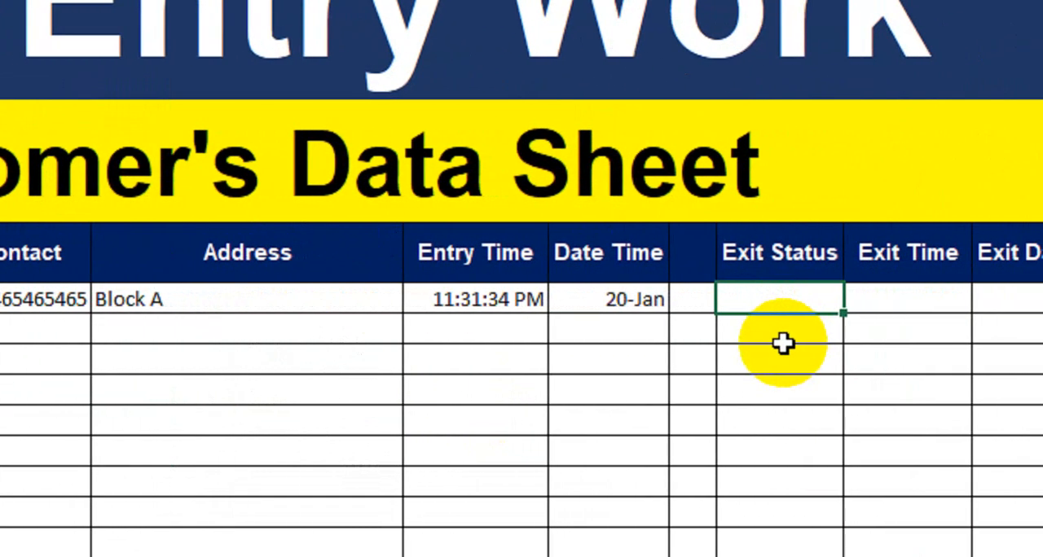
pyautogui.write('P')
pyautogui.press('Return')
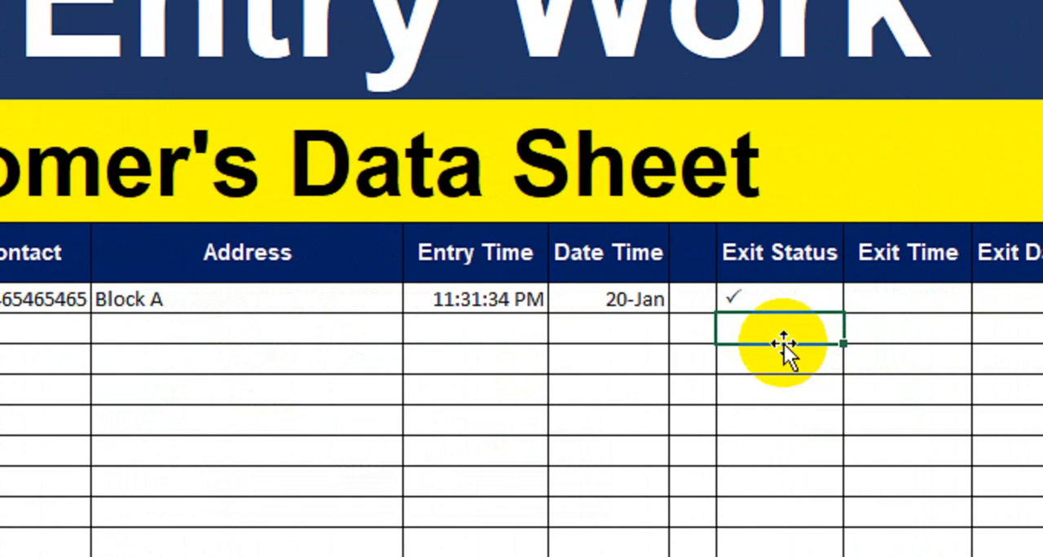
# Try a second check mark by entering P in the Exit Status cell I9, and clear it
pyautogui.write('P')
pyautogui.press('Return')
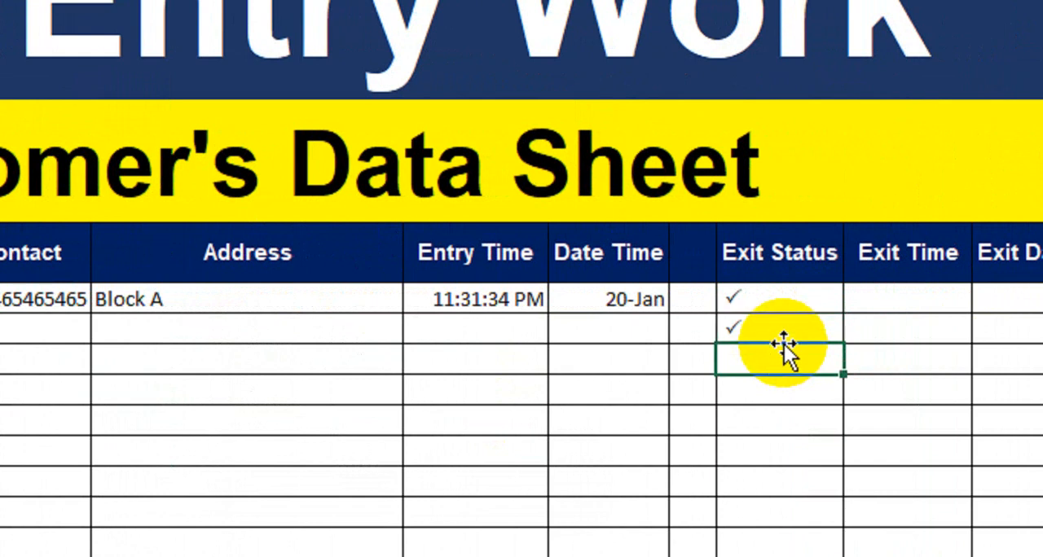
pyautogui.press('Up')
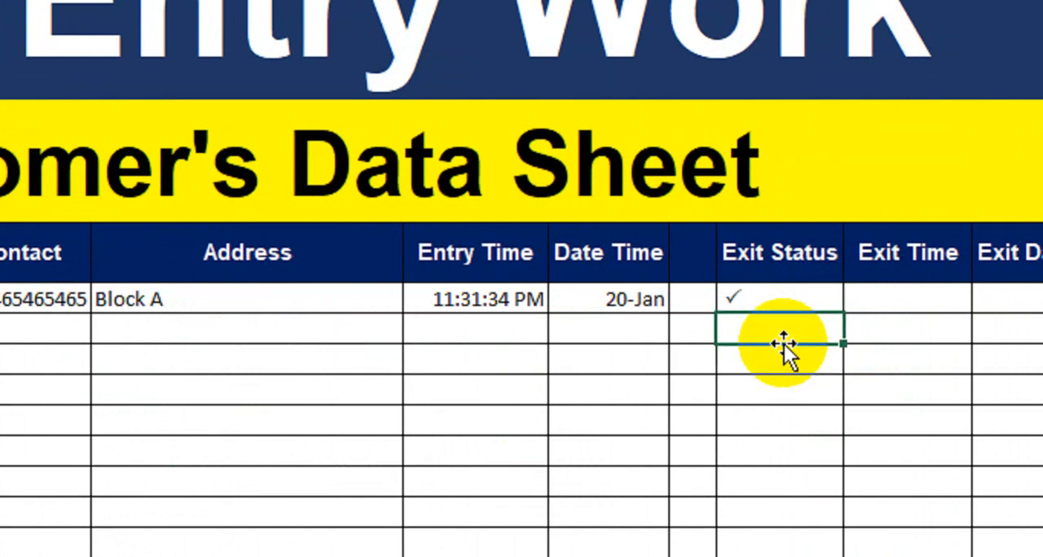
# Format the Exit Status cells from I8 down as centred, bold, size 12 with a green font colour
pyautogui.moveTo(789, 296); pyautogui.dragTo(771, 556)
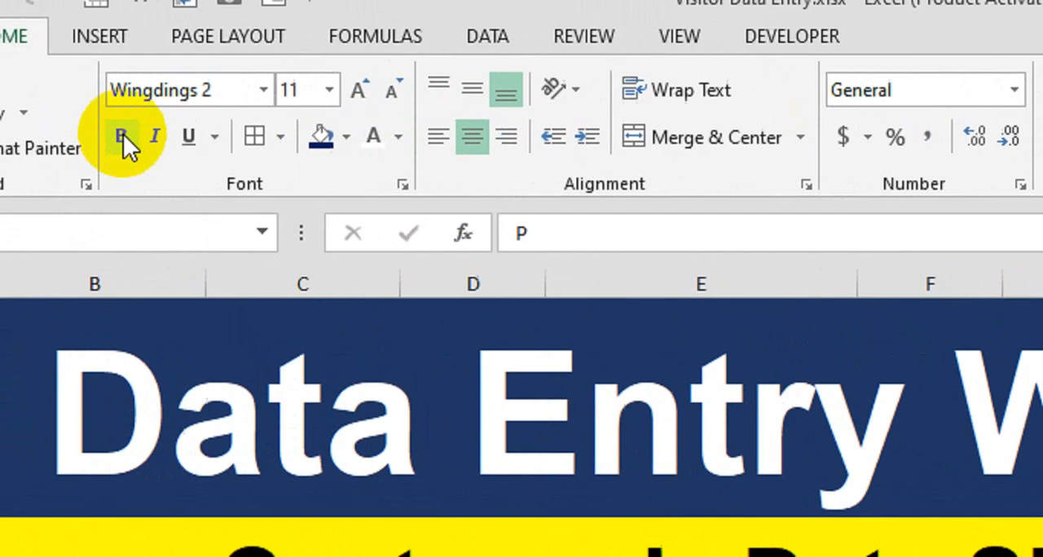
pyautogui.click(121, 136)
pyautogui.click(359, 90)
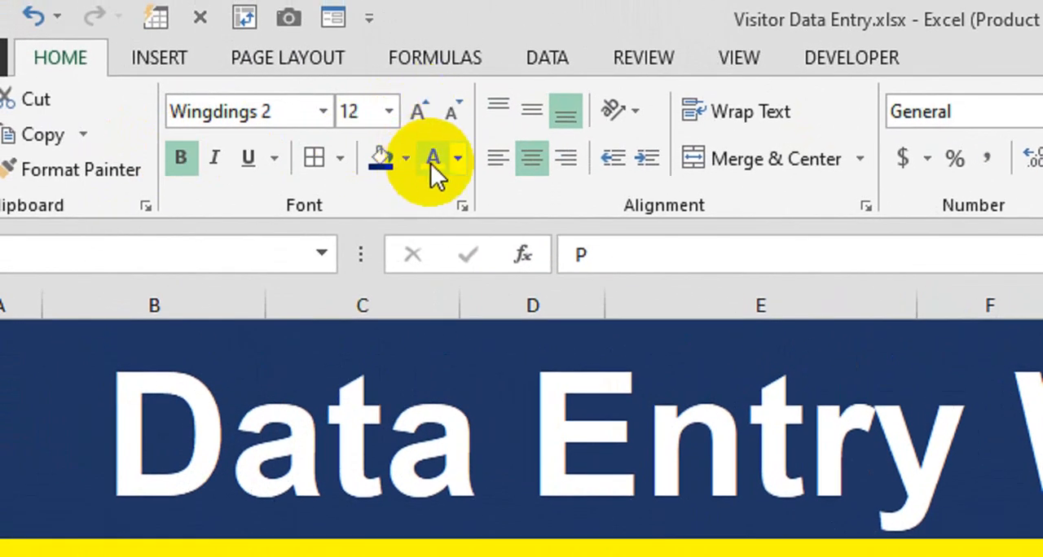
pyautogui.click(456, 161)
pyautogui.click(559, 431)
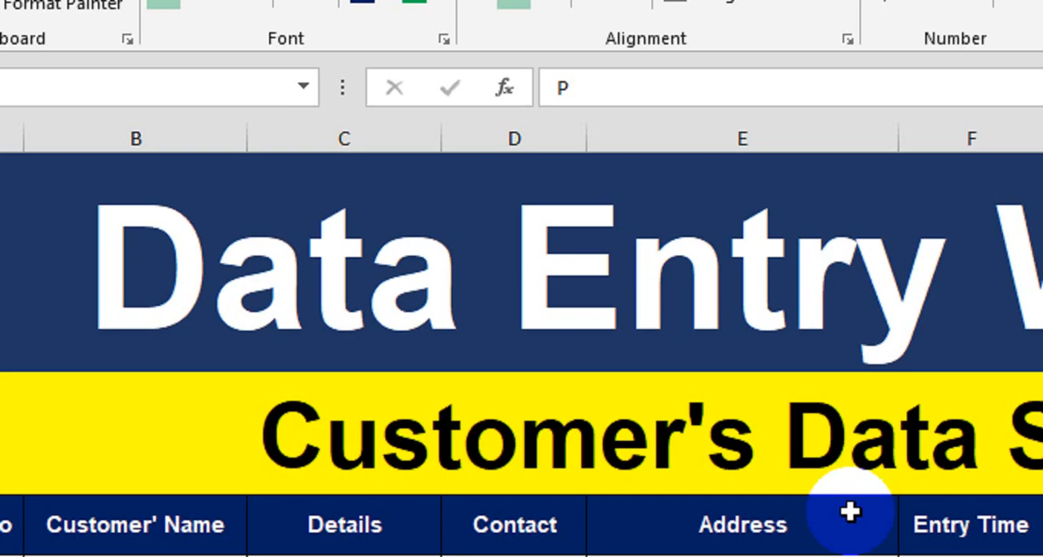
pyautogui.click(996, 486)
# Start the Exit Time formula in J8 with =IF(I8<>"",IF( so it tests the Exit Status cell and opens a nested IF
pyautogui.click(802, 301)
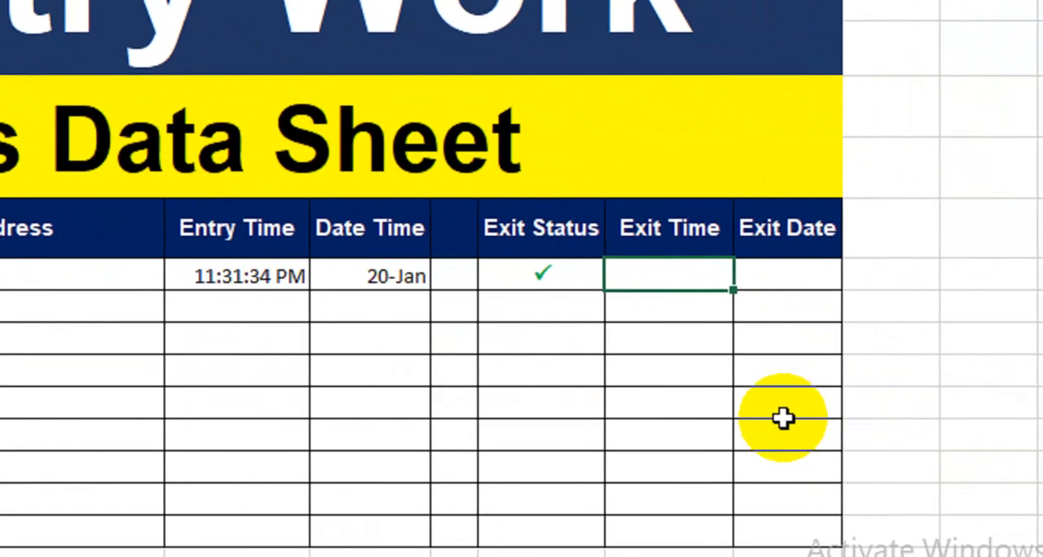
pyautogui.click(529, 274)
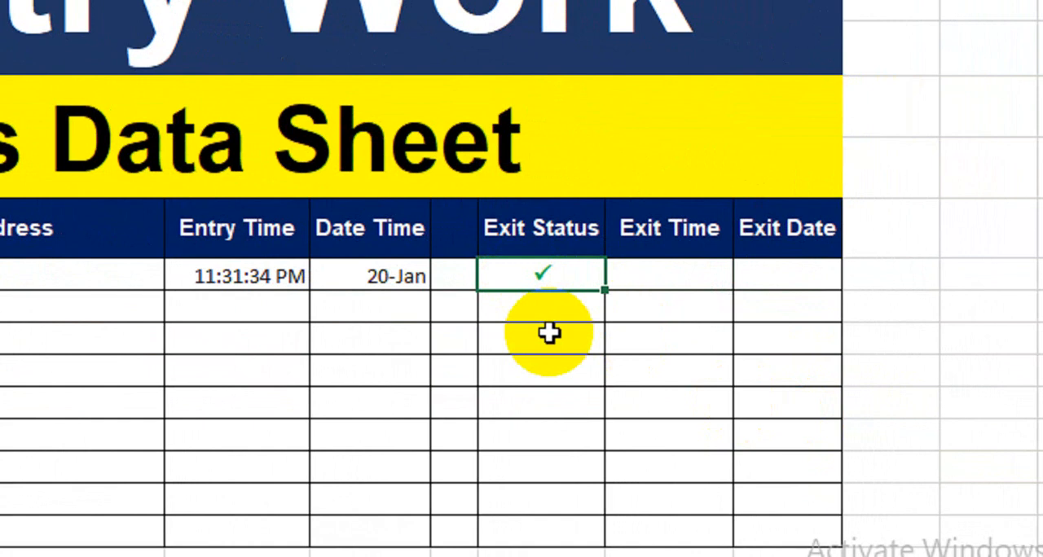
pyautogui.press('Right')
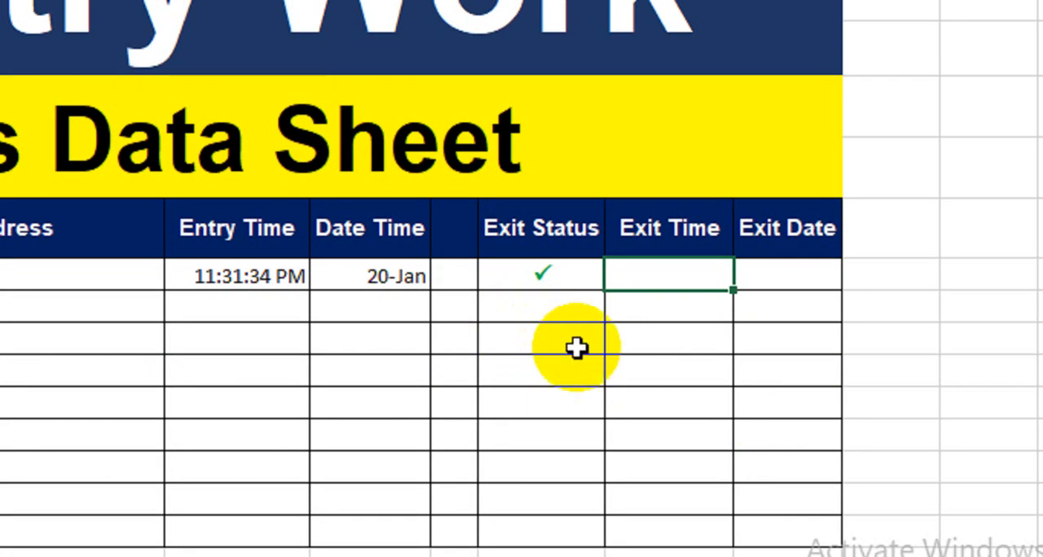
pyautogui.write('=if')
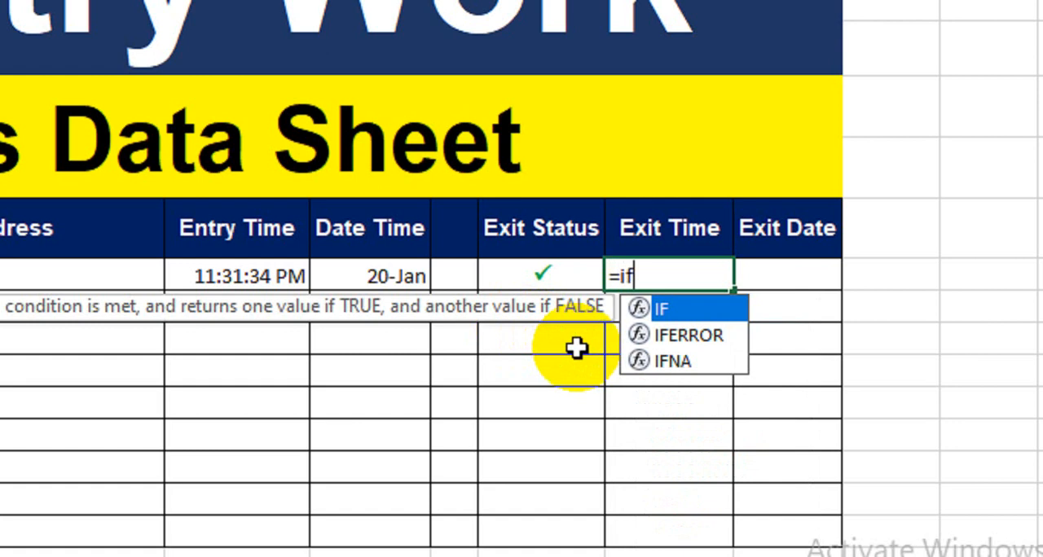
pyautogui.press('Tab')
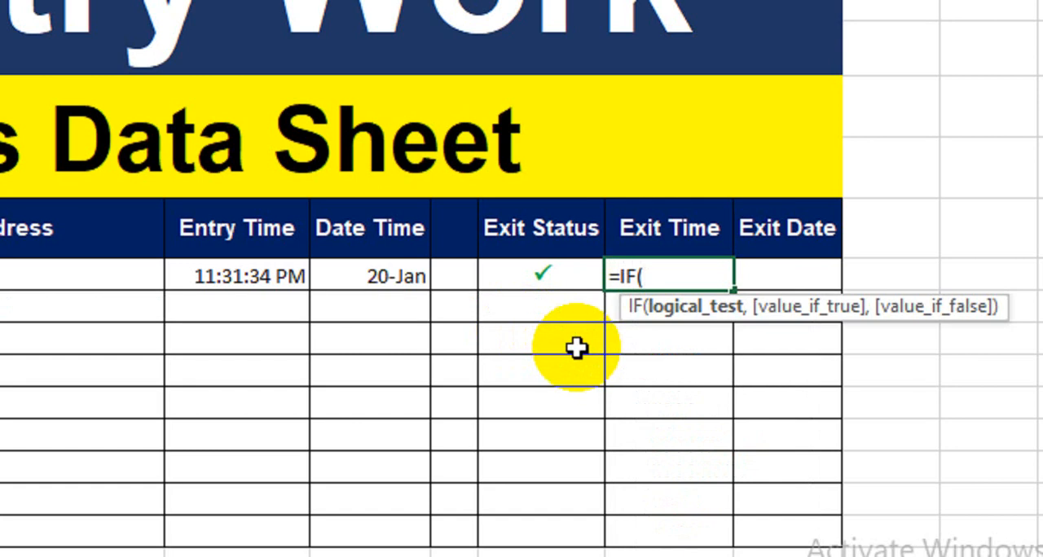
pyautogui.click(530, 272)
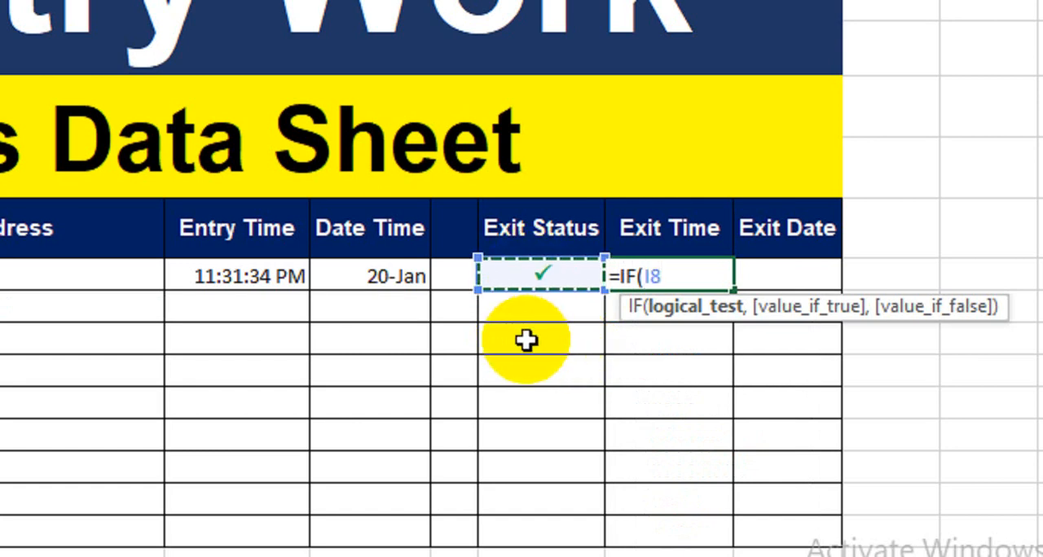
pyautogui.write('<>')
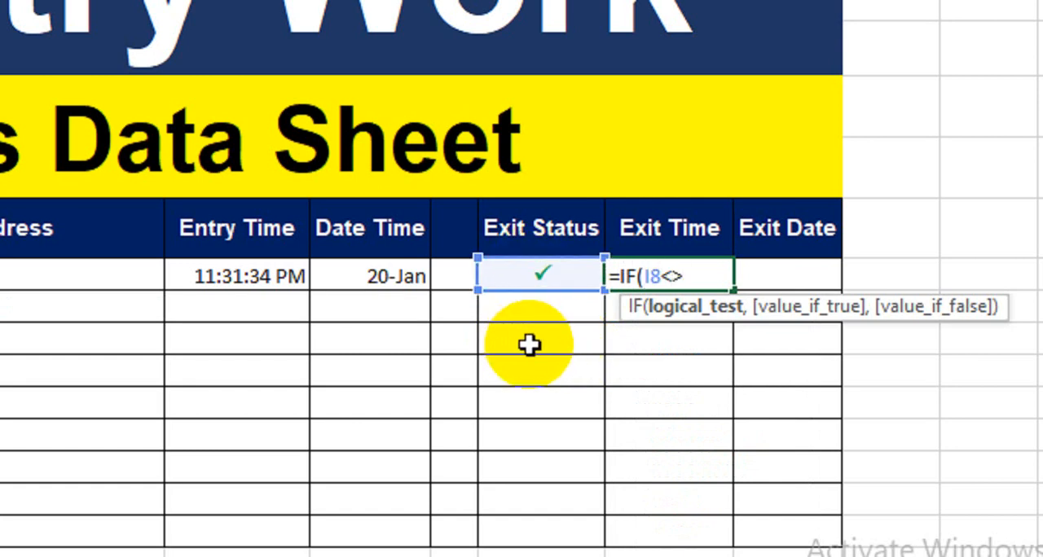
pyautogui.write('"",if')
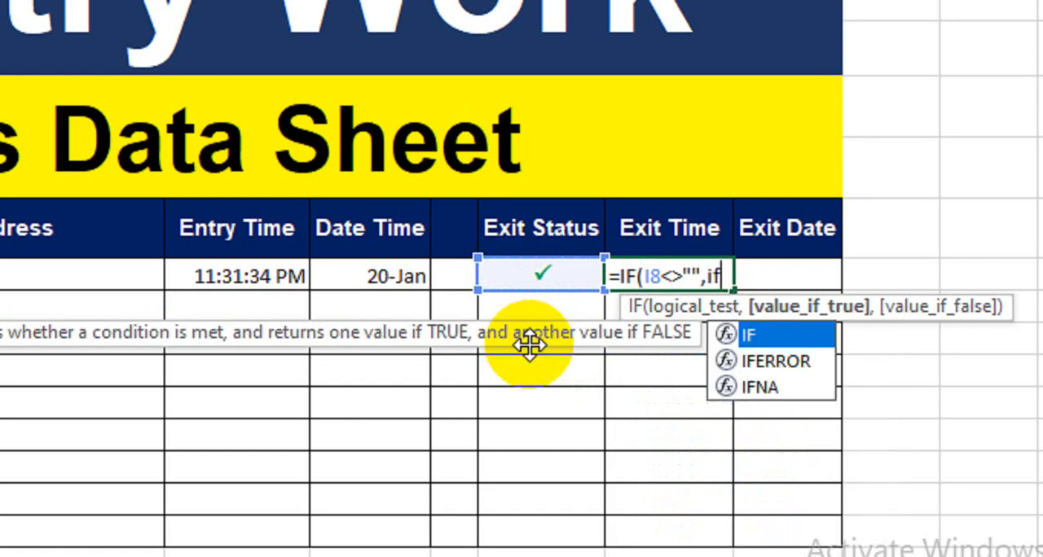
pyautogui.press('Tab')
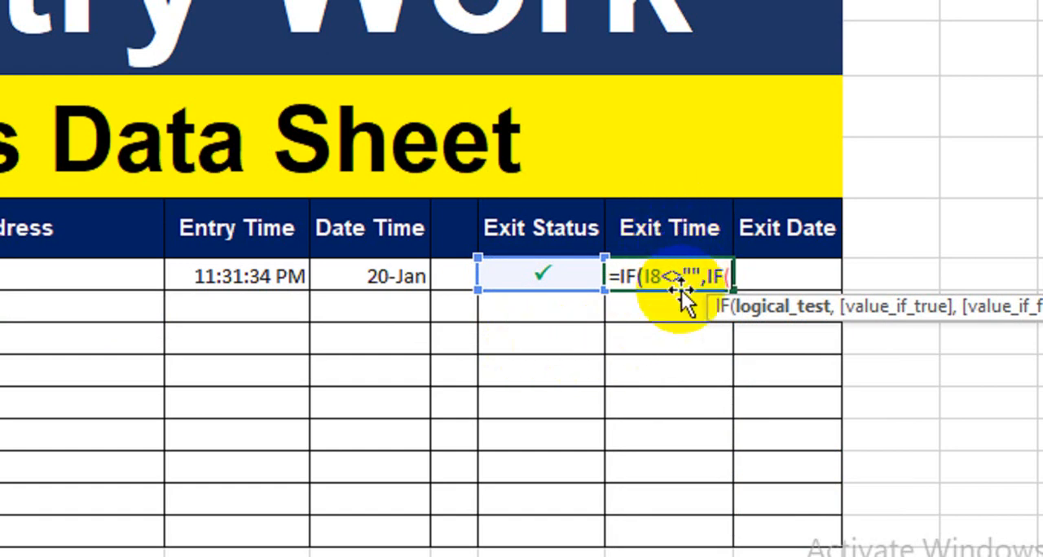
# Complete the Exit Time formula in J8 as =IF(I8<>"",IF(J8="",NOW(),J8),"")
pyautogui.click(662, 309)
pyautogui.press('Up')
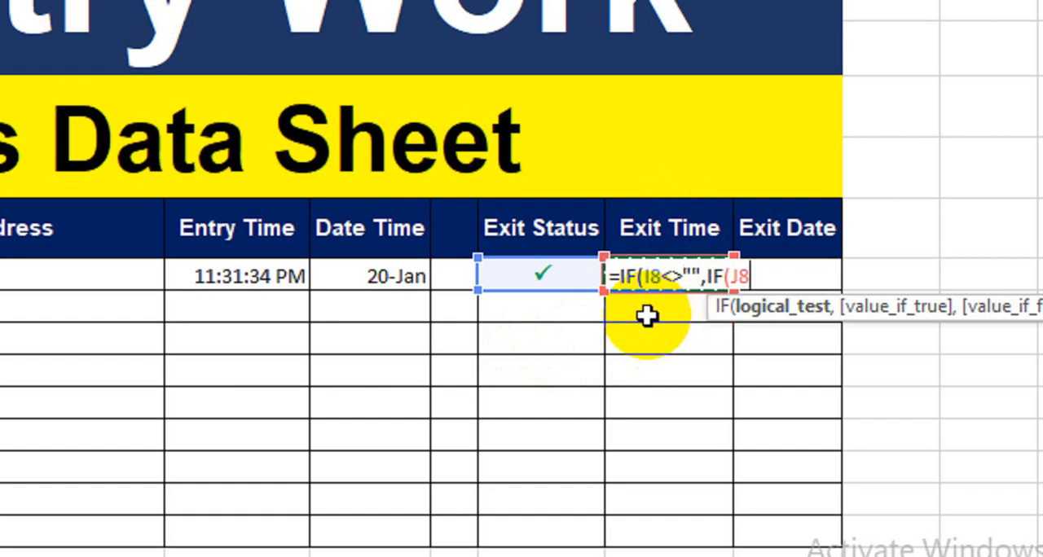
pyautogui.write('="",')
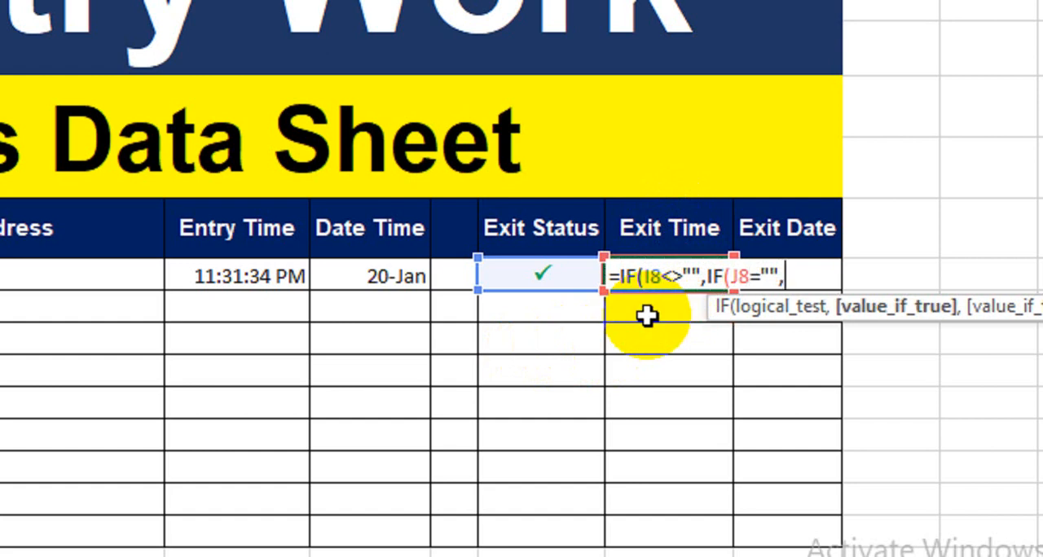
pyautogui.write('Now')
pyautogui.press('Tab')
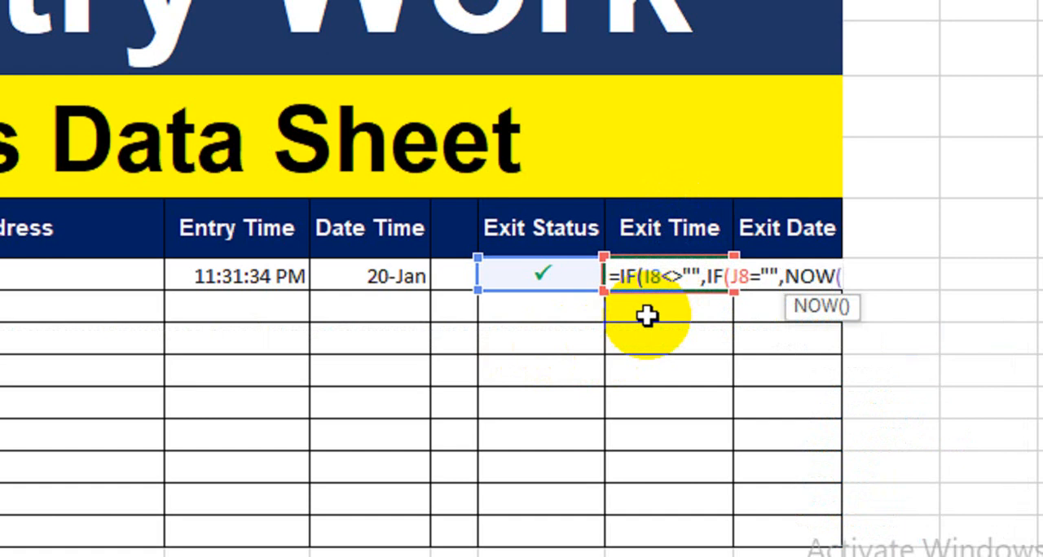
pyautogui.write(')')
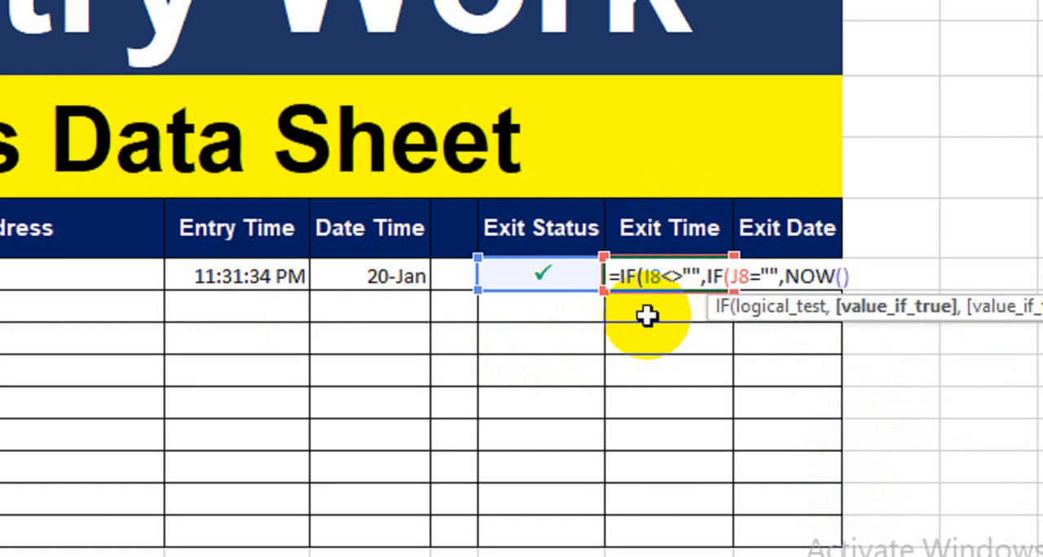
pyautogui.write(',')
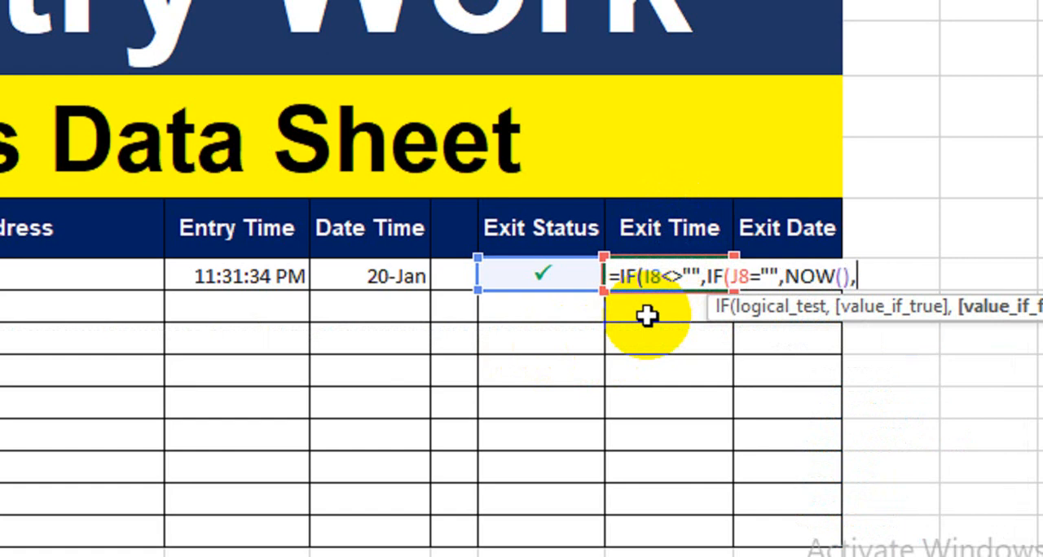
pyautogui.click(646, 316)
pyautogui.press('Up')
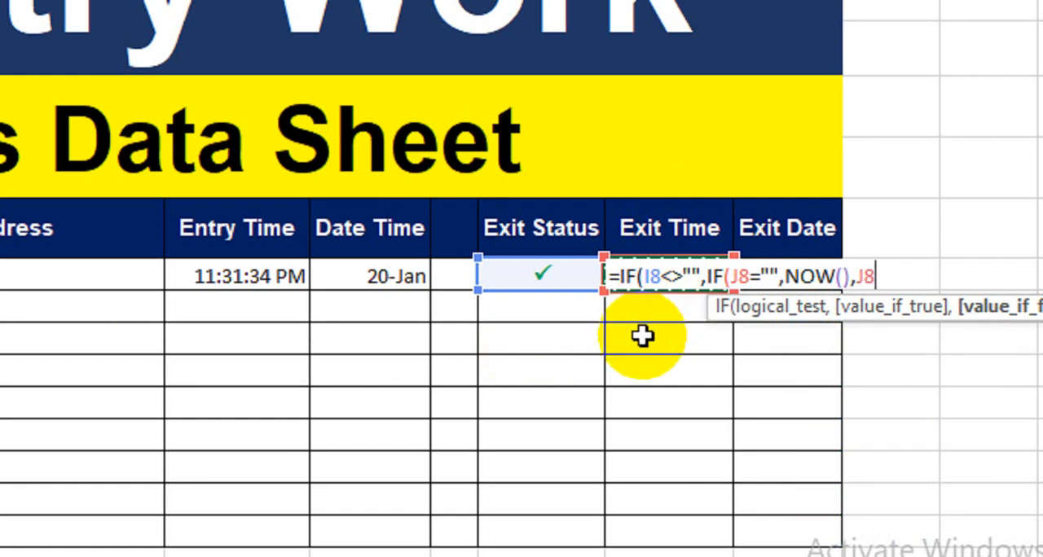
pyautogui.write('),""')
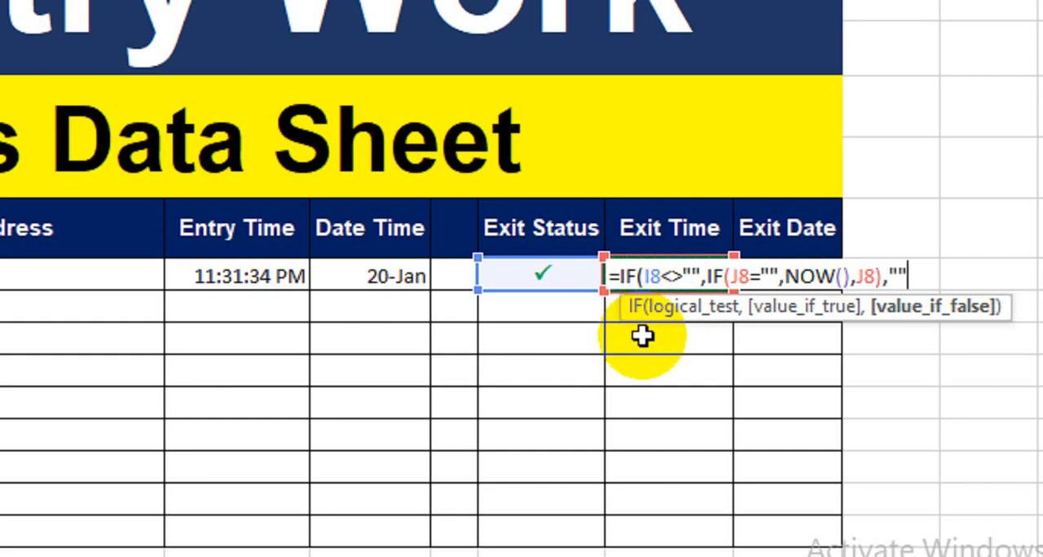
pyautogui.write(')')
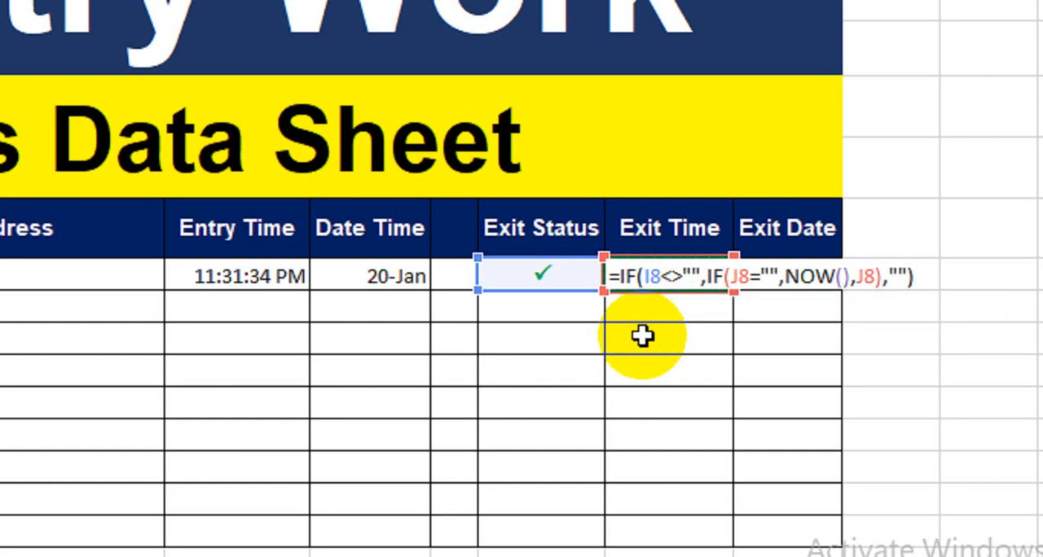
pyautogui.press('Return')
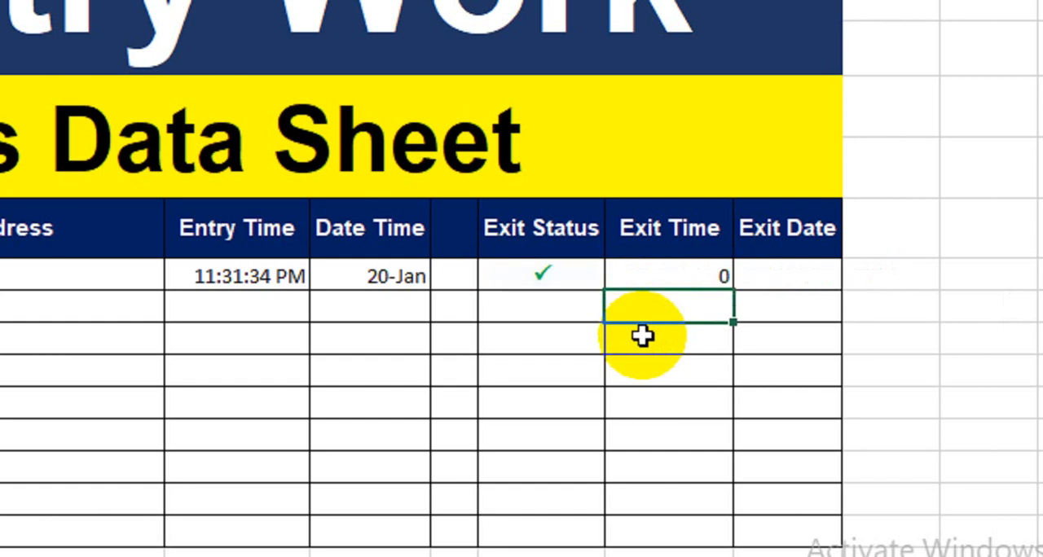
# Format the Exit Time cells from J8 down to the last table row as Time with the 1:30:55 PM type
pyautogui.click(663, 266)
pyautogui.moveTo(663, 266); pyautogui.dragTo(670, 536)
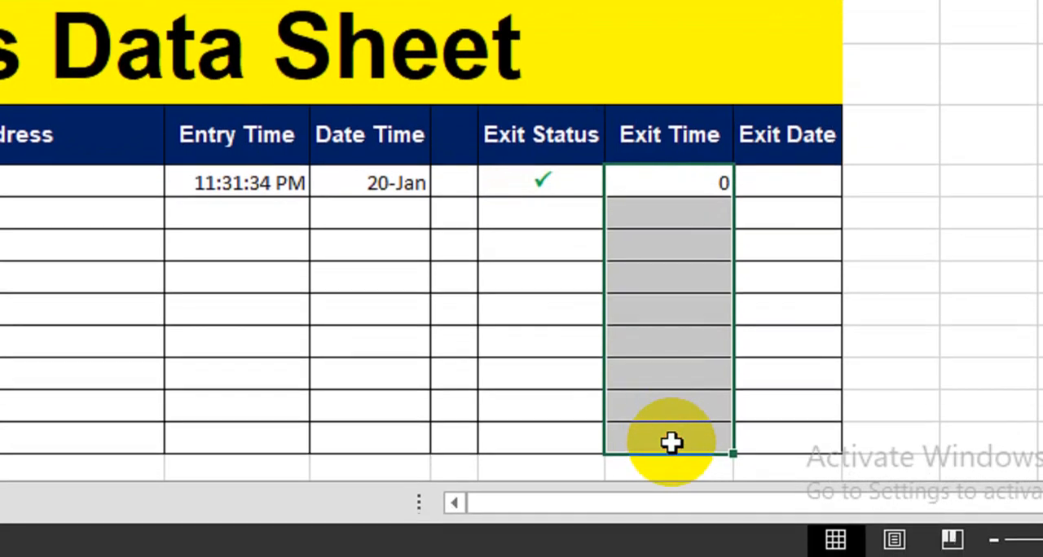
pyautogui.hotkey('ctrl', '1')
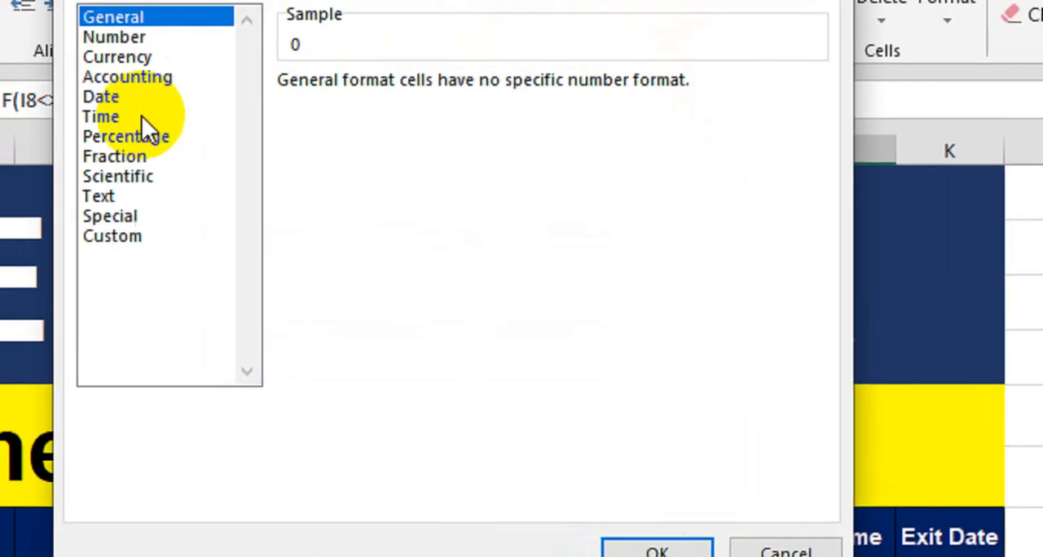
pyautogui.click(136, 118)
pyautogui.click(343, 189)
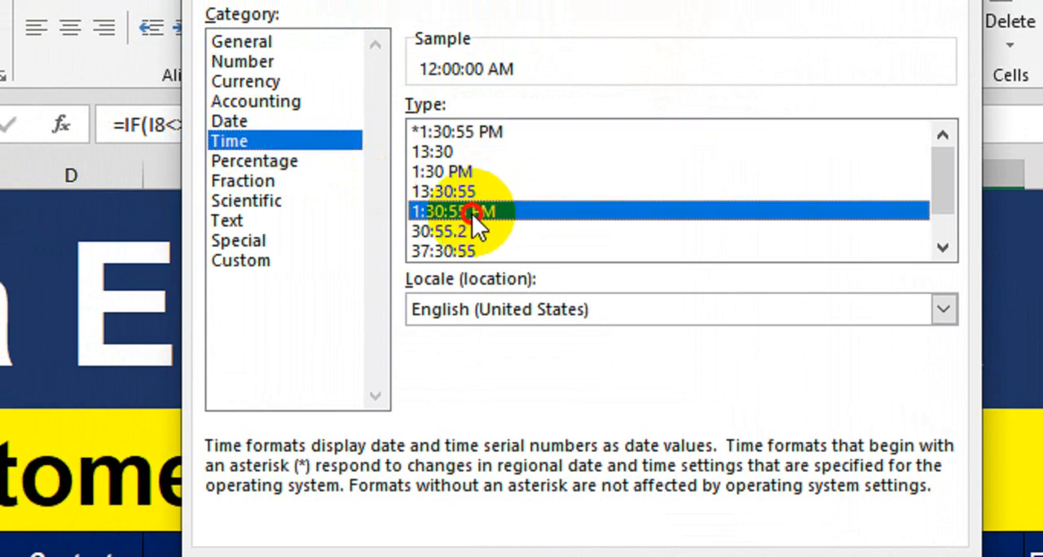
pyautogui.click(794, 499)
pyautogui.click(839, 419)
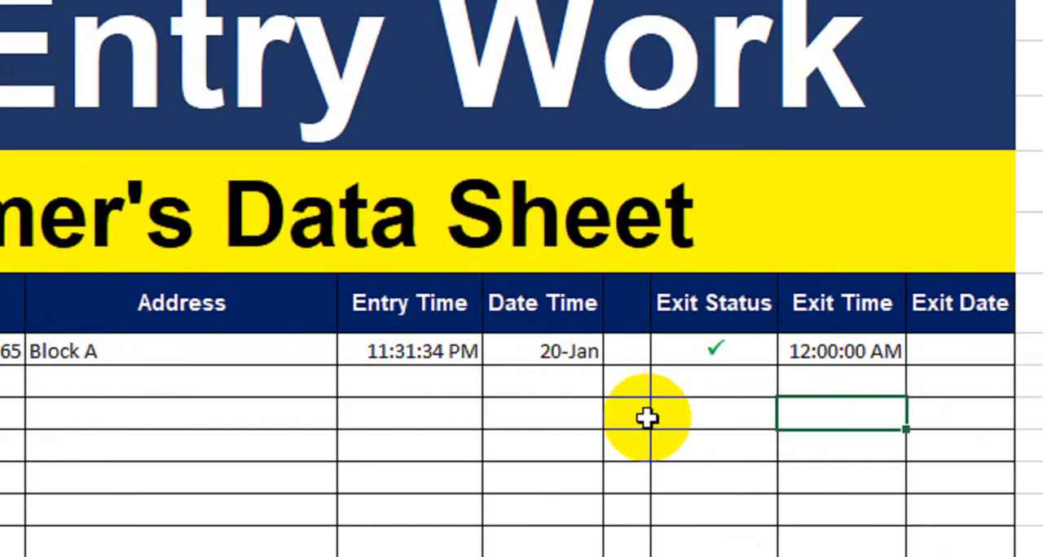
# Start the Exit Date formula in K8 with =IF(I8<>"",IF( so it tests the Exit Status cell and opens a nested IF
pyautogui.click(706, 352)
pyautogui.click(933, 358)
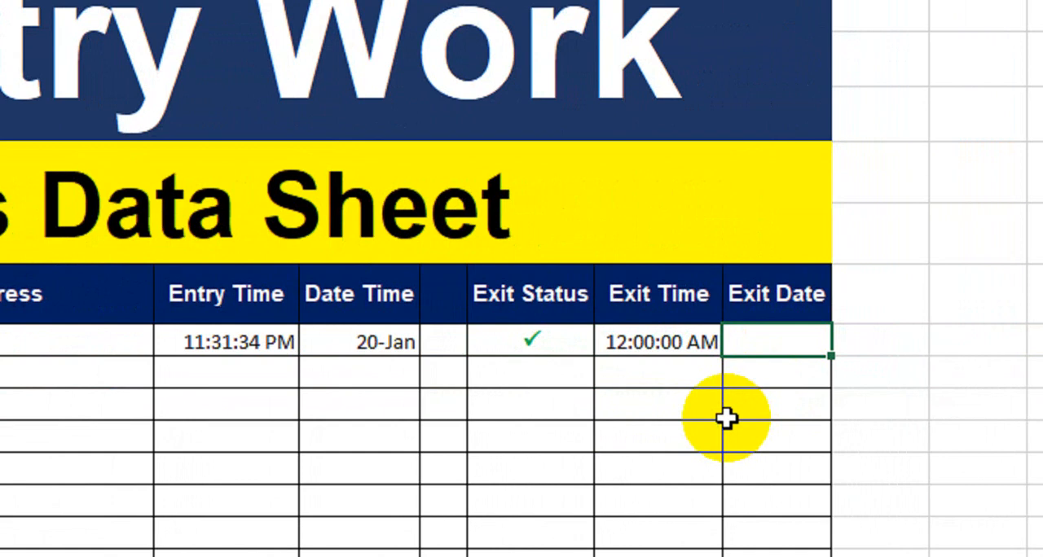
pyautogui.write('=')
pyautogui.write('if')
pyautogui.press('Tab')
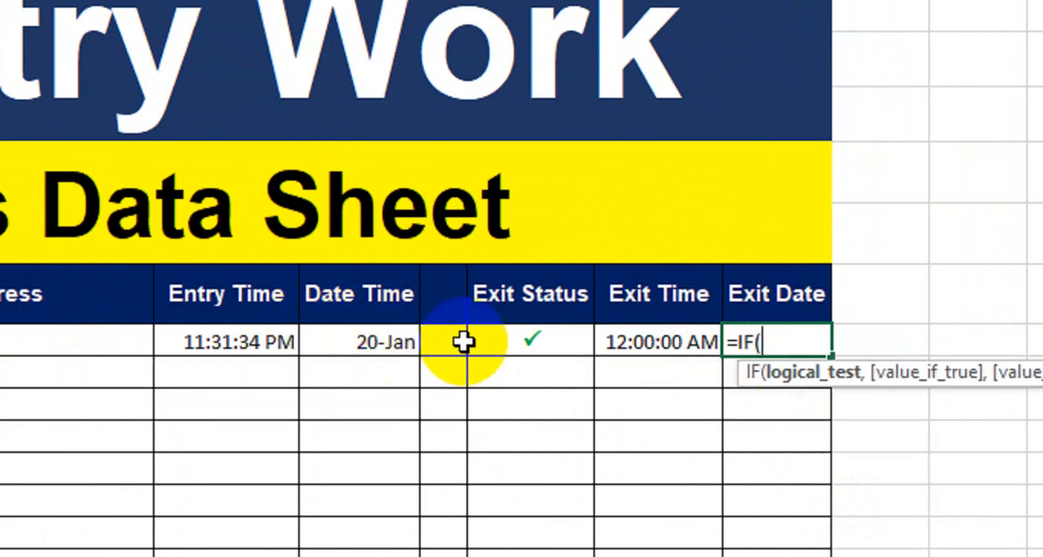
pyautogui.click(502, 337)
pyautogui.write('<>')
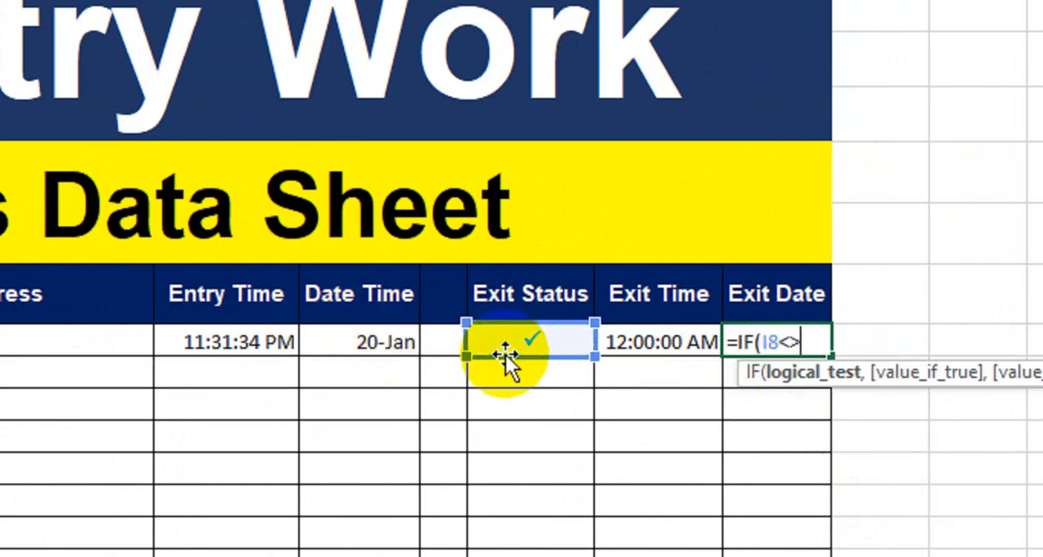
pyautogui.write('"",if')
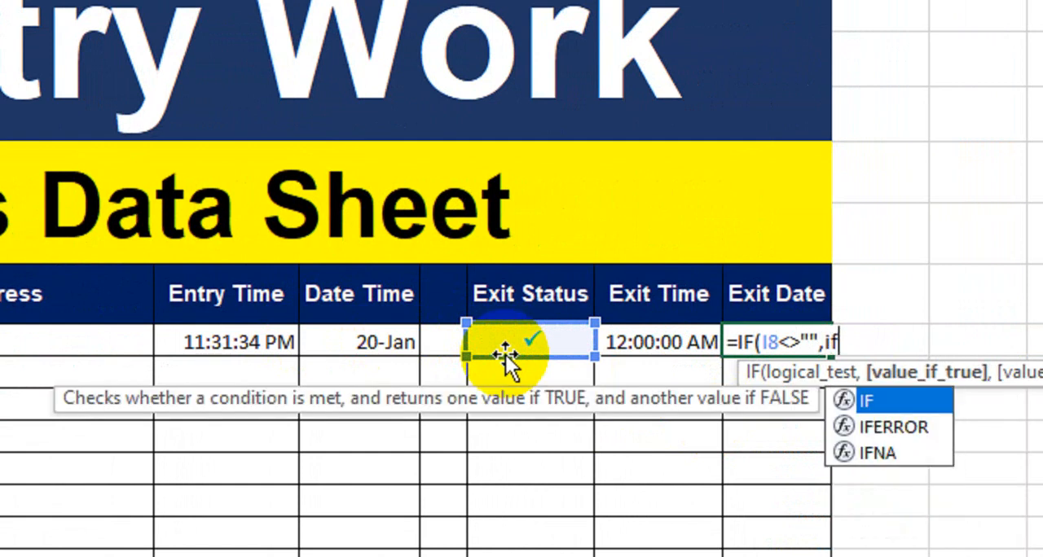
pyautogui.press('Tab')
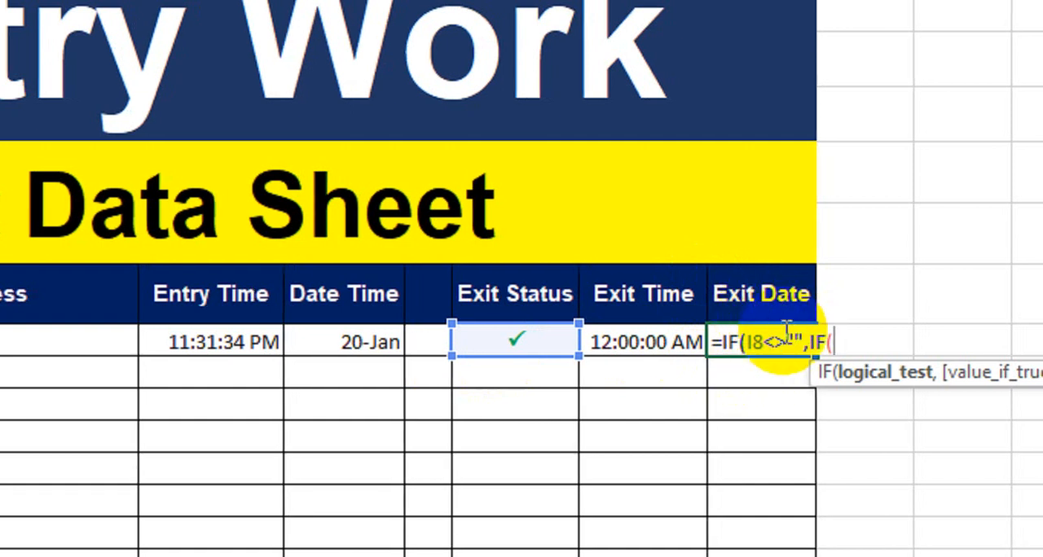
# Complete the Exit Date formula in K8 as =IF(I8<>"",IF(K8="",NOW(),K8),"") and reselect K8
pyautogui.click(763, 376)
pyautogui.press('Up')
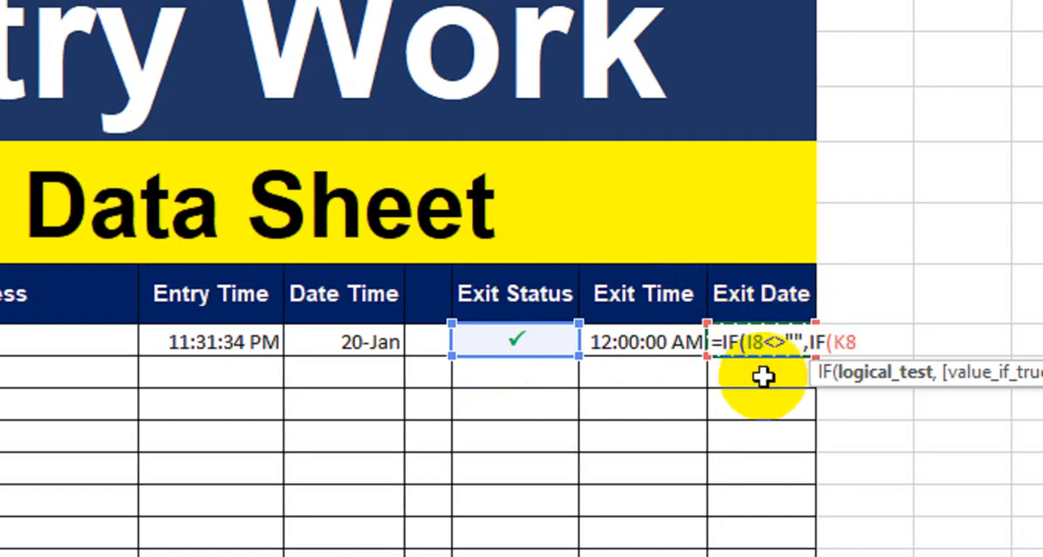
pyautogui.write('="",now')
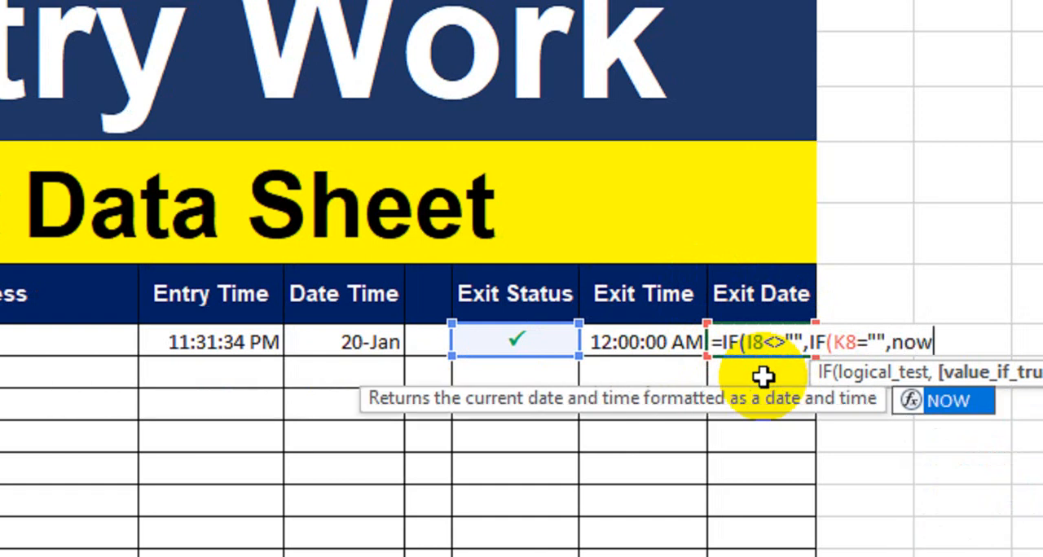
pyautogui.press('Tab')
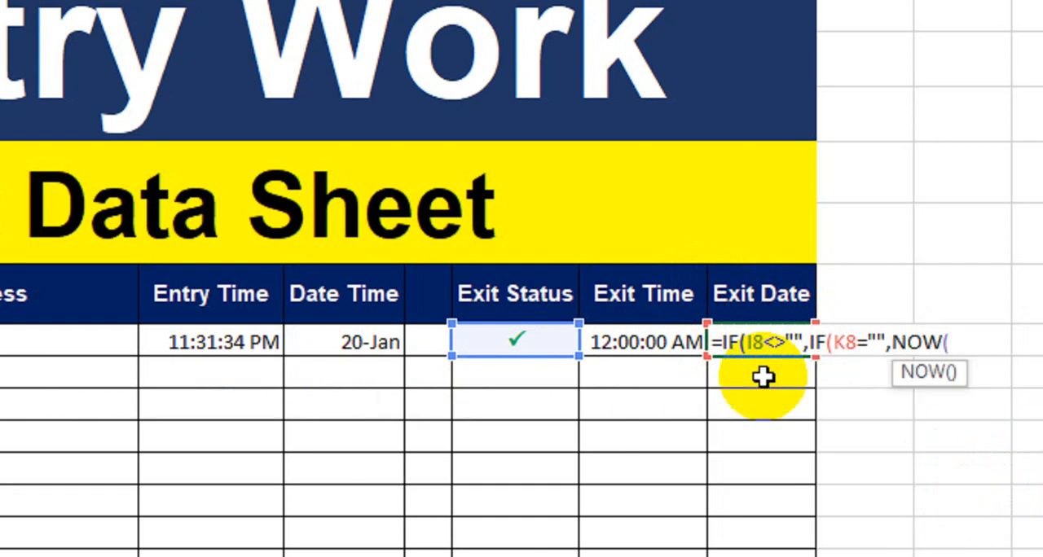
pyautogui.write('),')
pyautogui.press('Down')
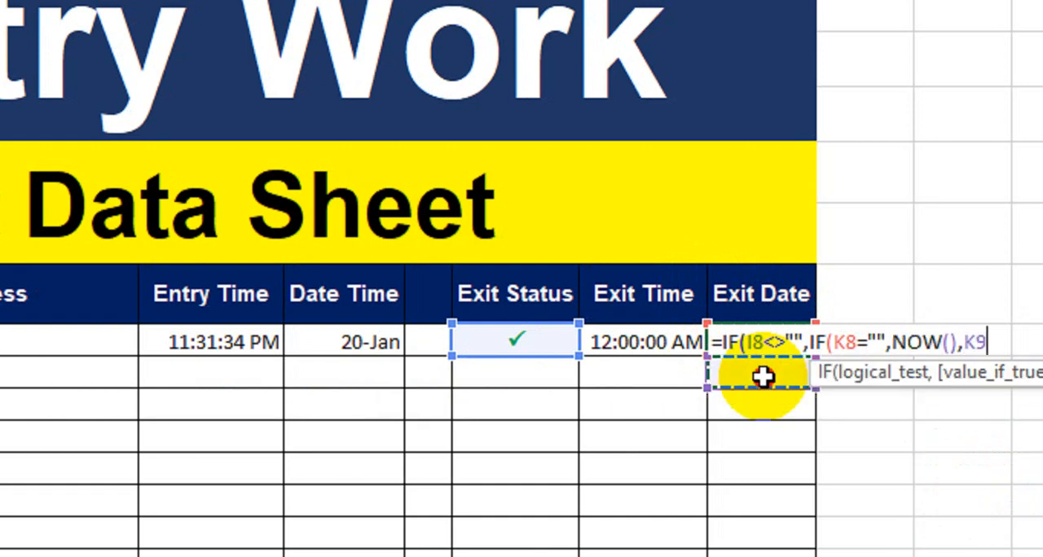
pyautogui.press('Up')
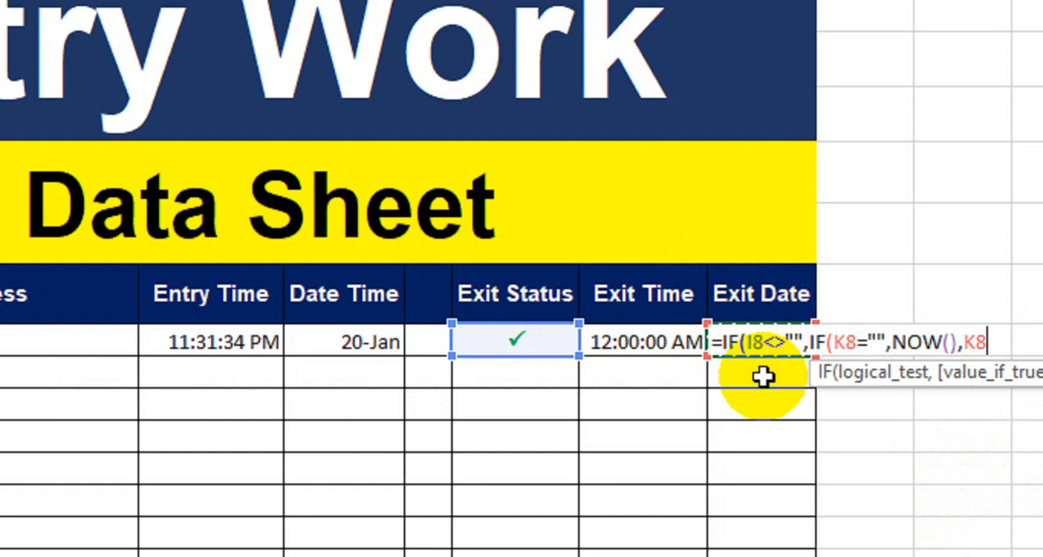
pyautogui.write('),""')
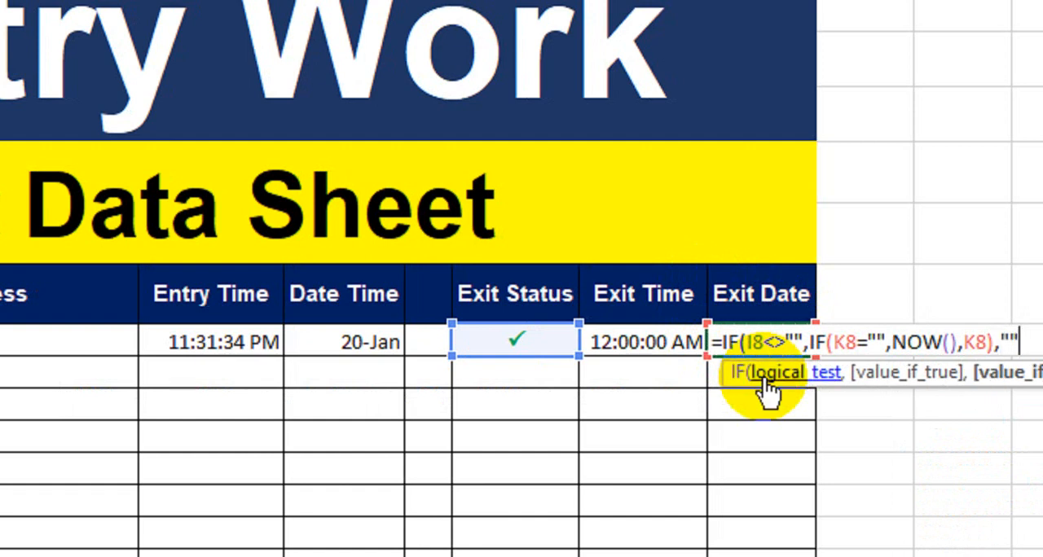
pyautogui.write(')')
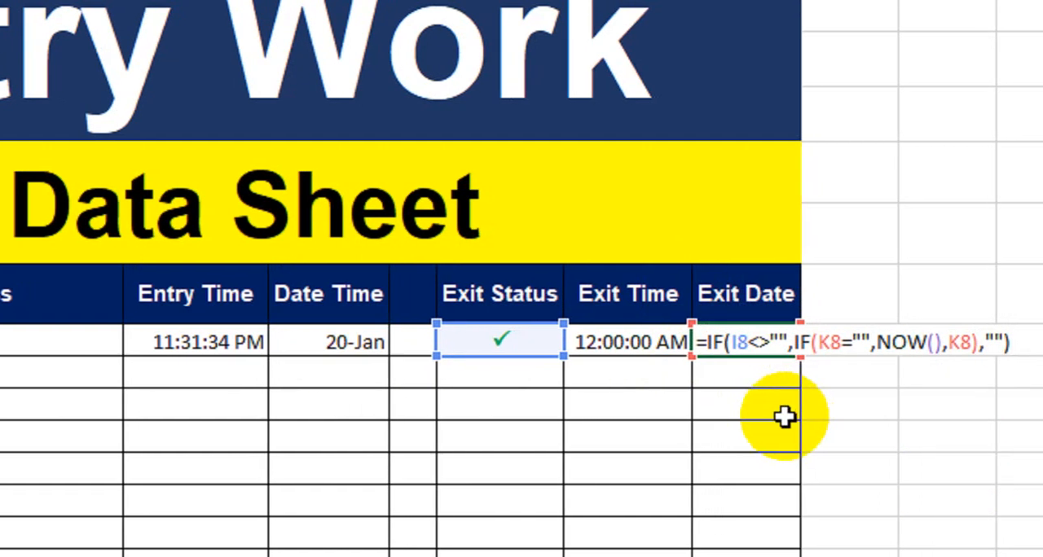
pyautogui.press('Return')
pyautogui.click(733, 342)
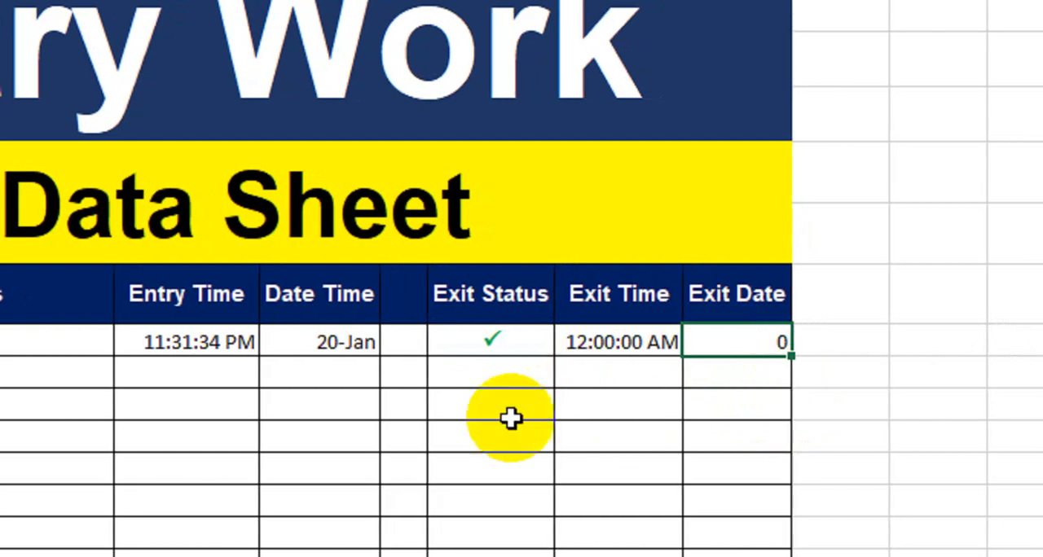
# Clear the Exit Status check mark in I8 and enter P again so the exit time and date recalculate
pyautogui.click(505, 349)
pyautogui.press('Delete')
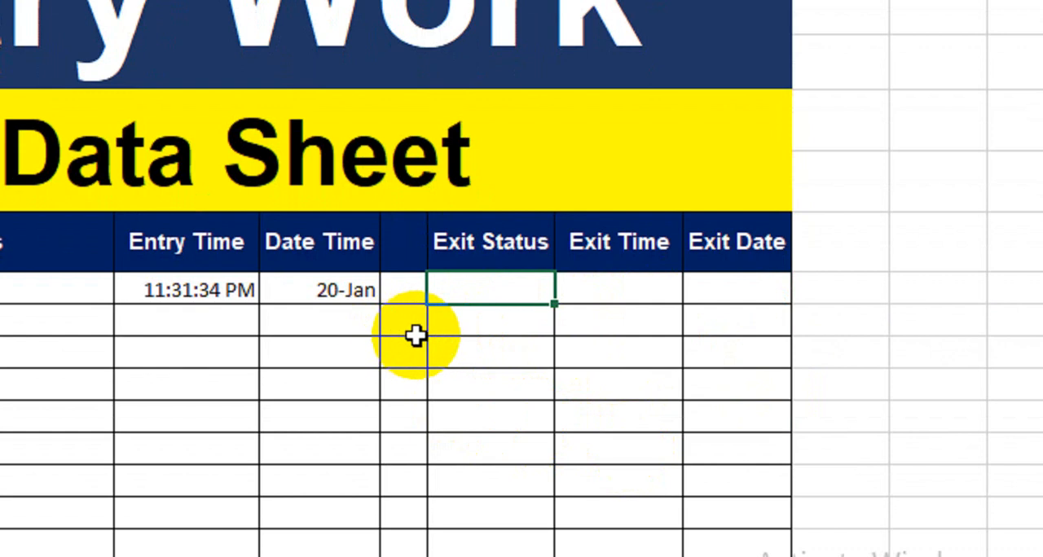
pyautogui.write('P')
pyautogui.press('Return')
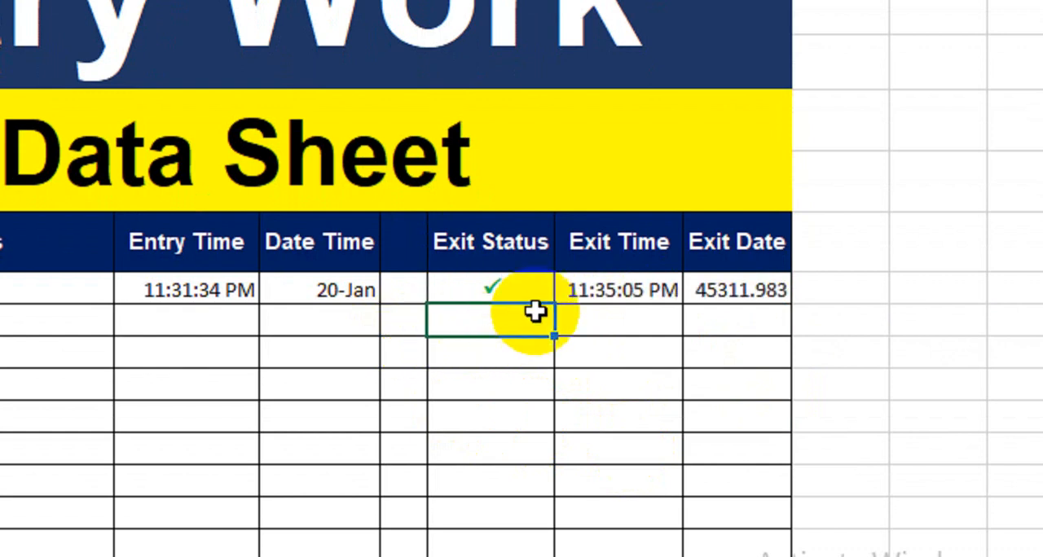
pyautogui.click(589, 296)
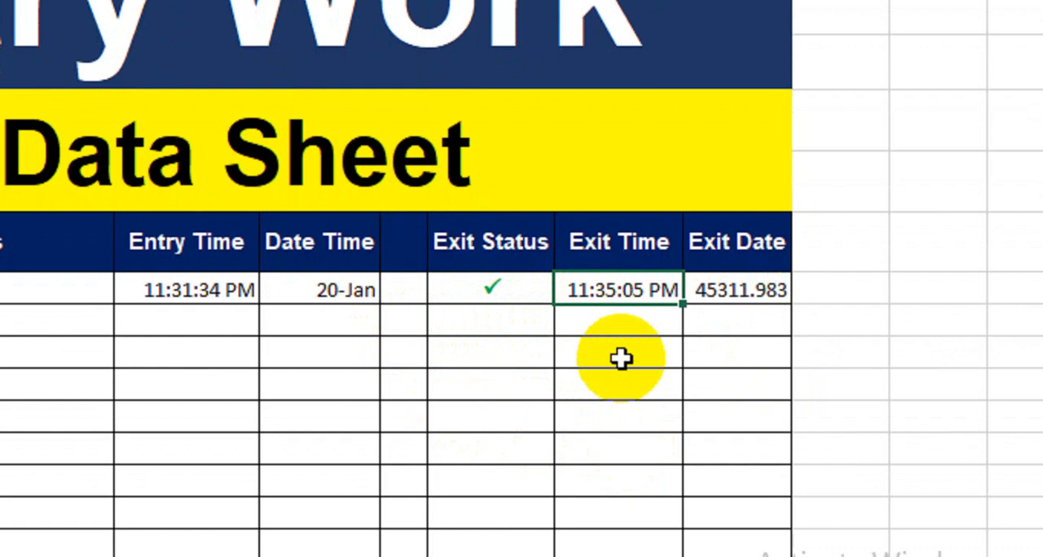
# Format the Exit Date cells K8:K15 as Date with the 14-Mar type
pyautogui.click(743, 298)
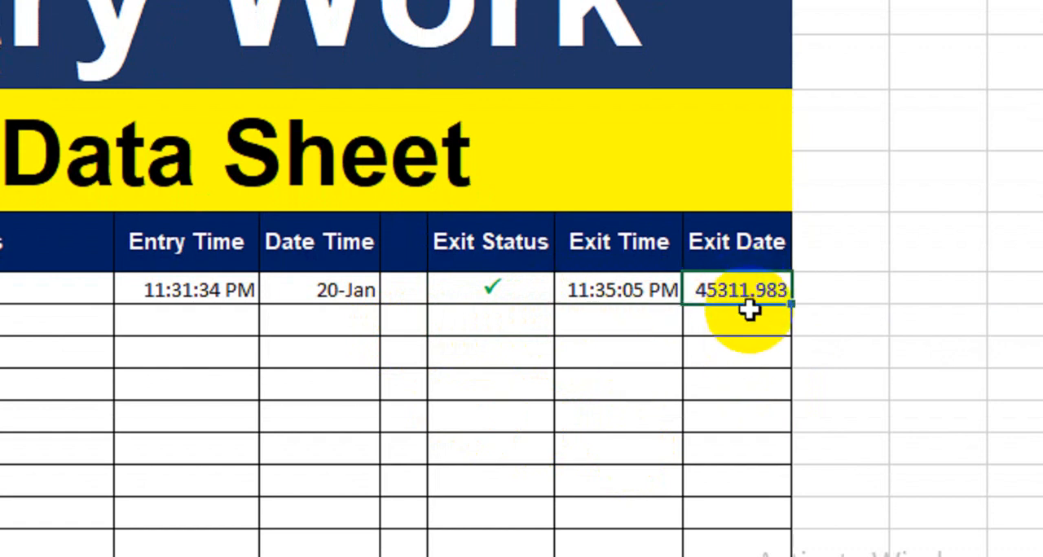
pyautogui.moveTo(757, 297); pyautogui.dragTo(745, 521)
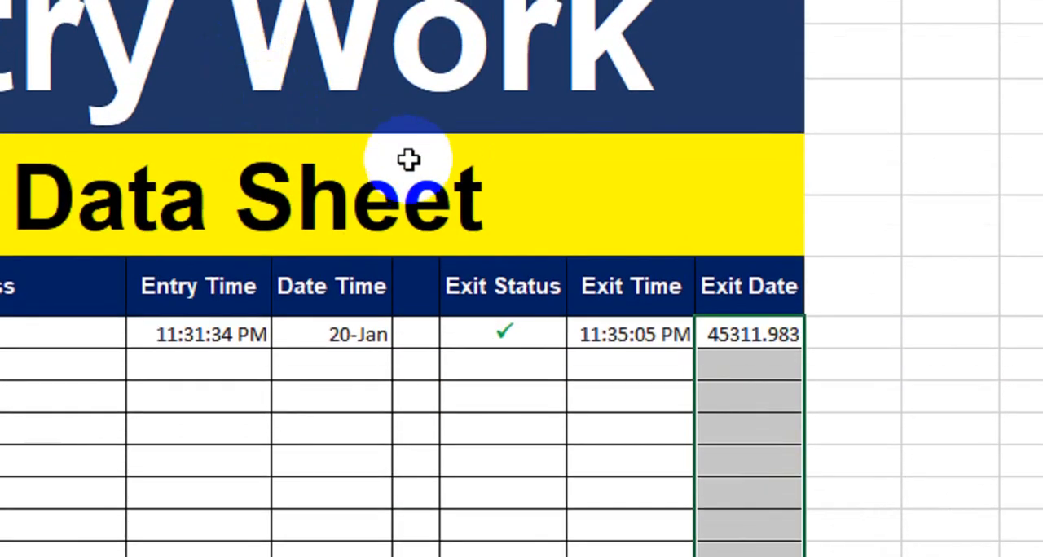
pyautogui.hotkey('ctrl', '1')
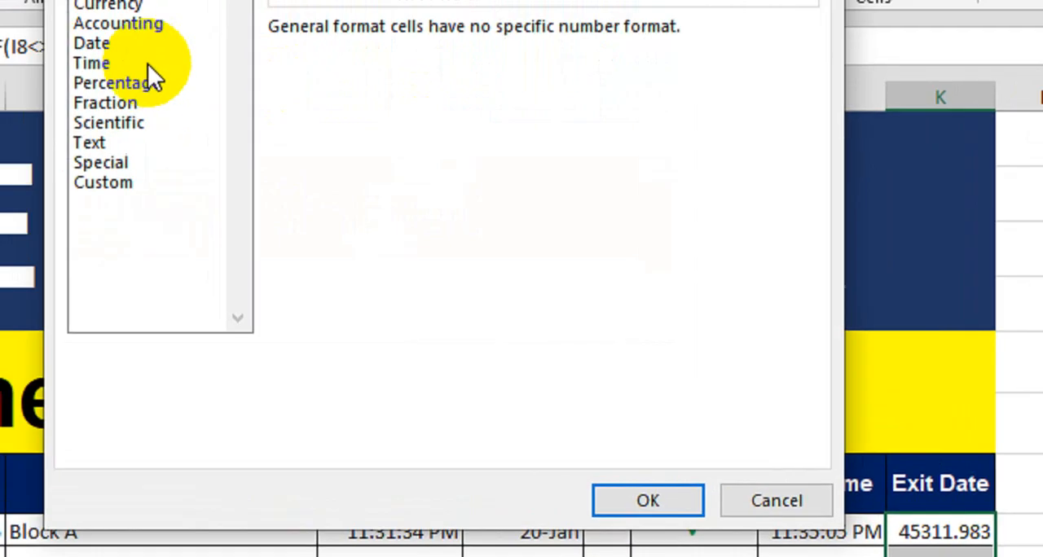
pyautogui.click(123, 42)
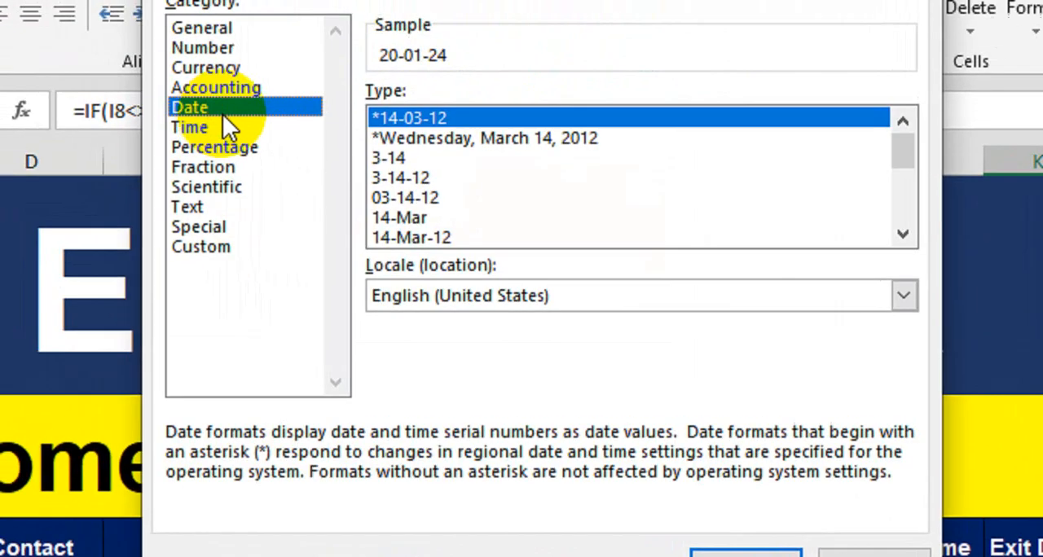
pyautogui.click(411, 218)
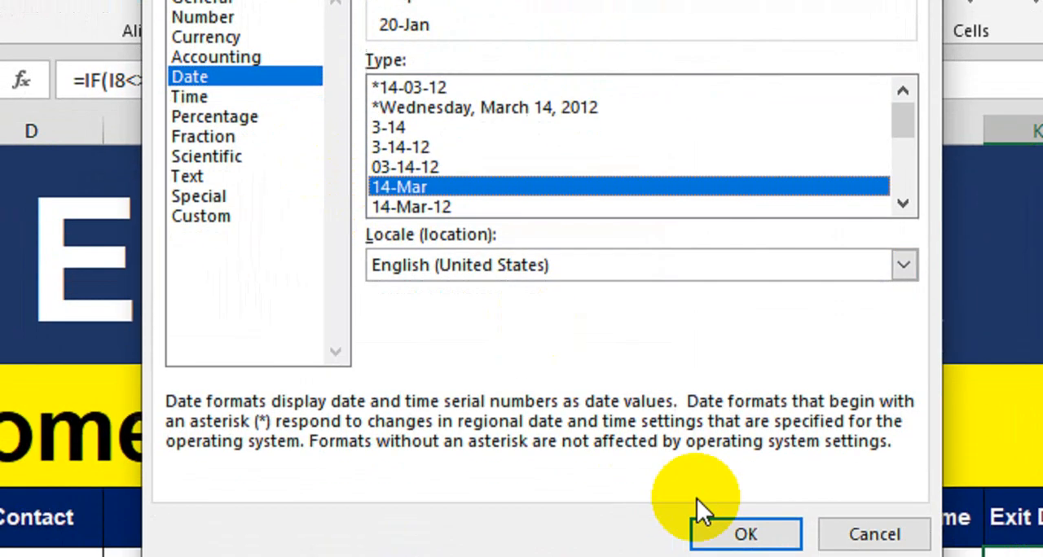
pyautogui.click(746, 554)
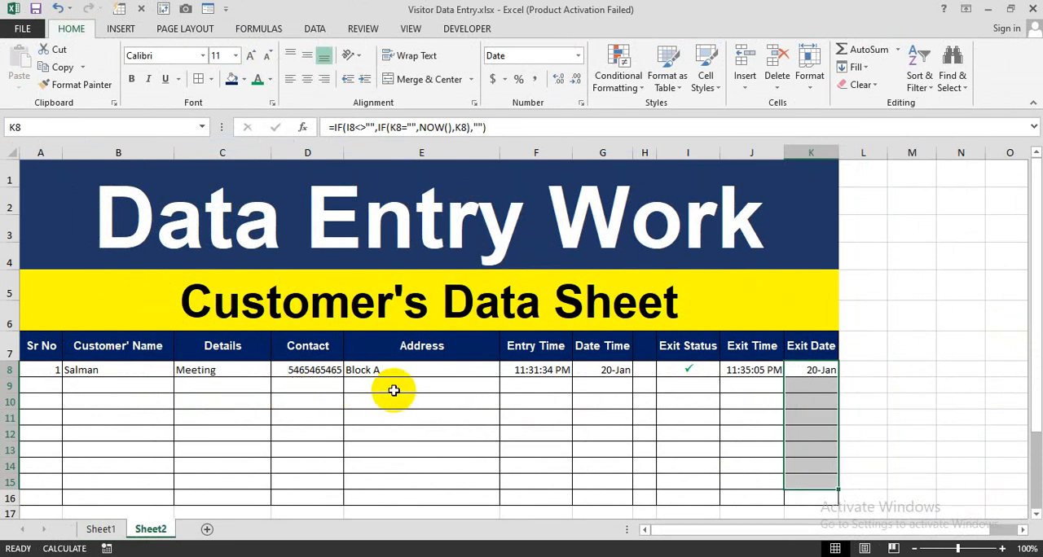
# Review the first record's cells in row 8, from Details through Entry Time and Exit Status to Exit Date
pyautogui.moveTo(267, 370); pyautogui.dragTo(482, 368)
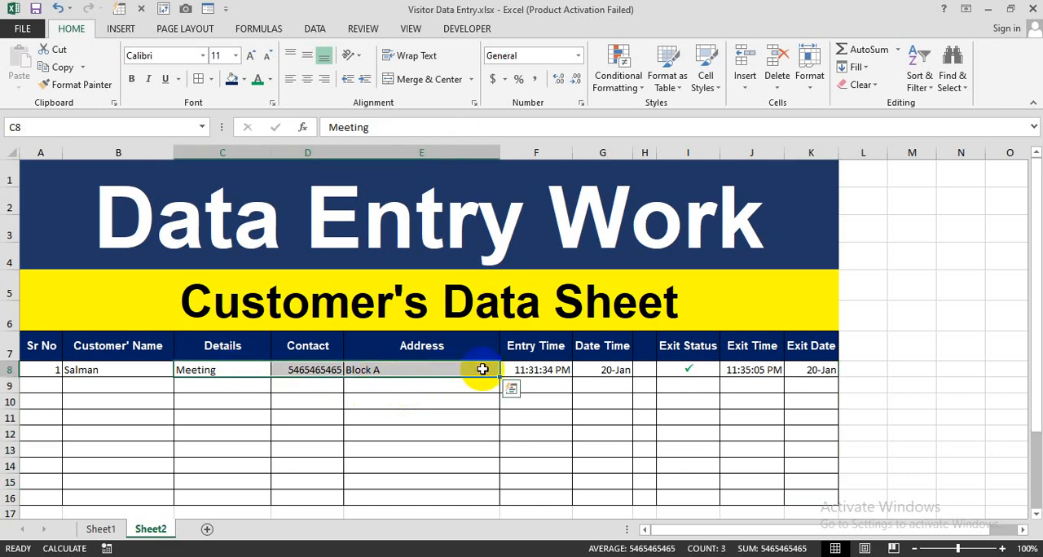
pyautogui.click(539, 370)
pyautogui.click(595, 369)
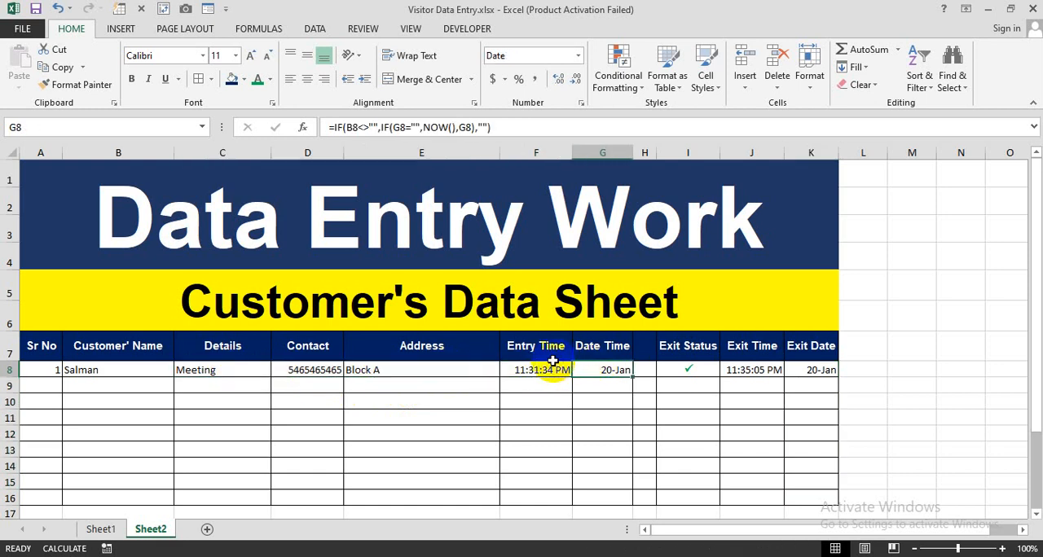
pyautogui.click(570, 368)
pyautogui.click(676, 372)
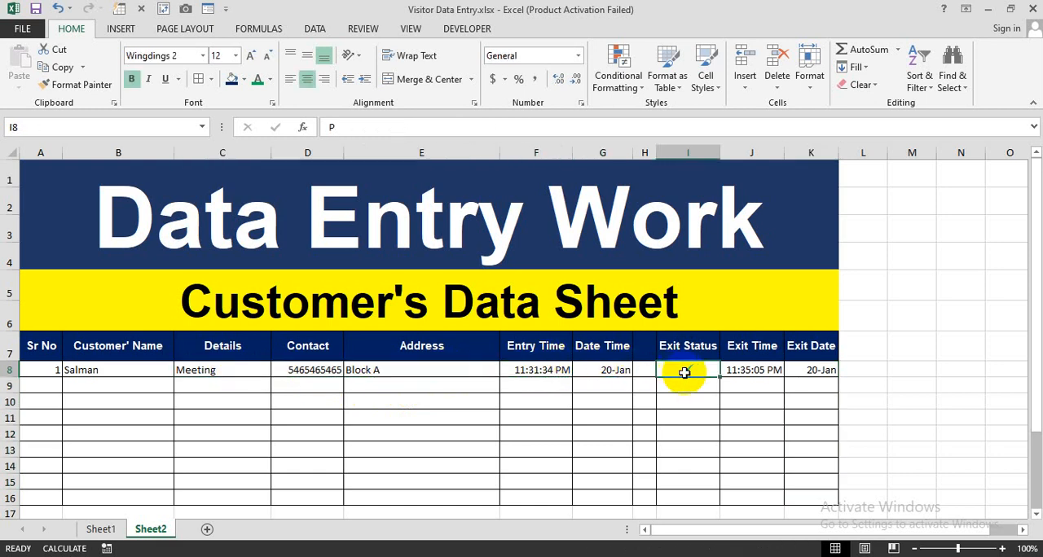
pyautogui.click(742, 376)
pyautogui.click(805, 374)
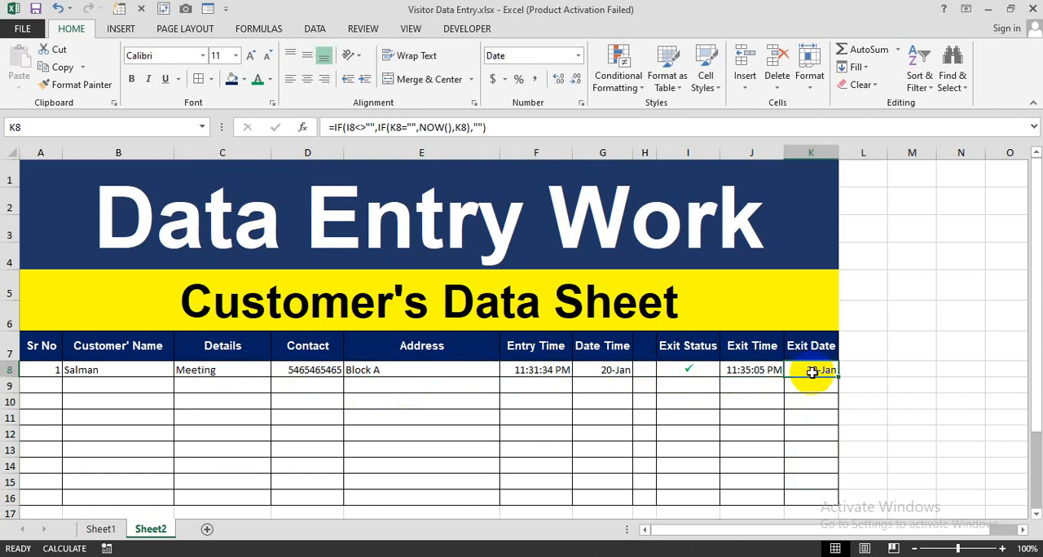